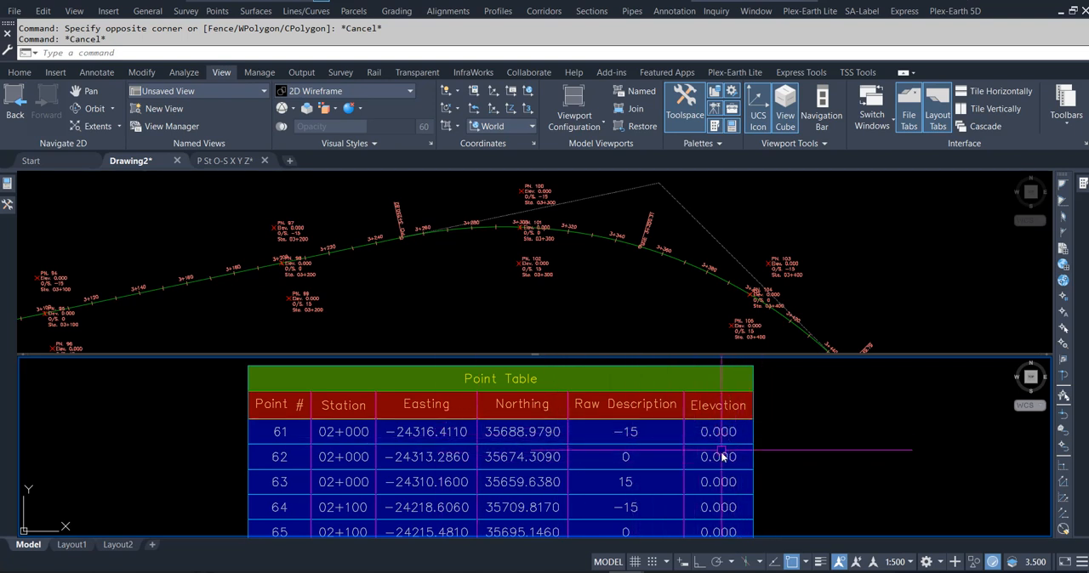
- Examine the point labels around station 3+300 on the Drawing2 alignment, including number, elevation, offset and station of point 102
left_click(644, 316)
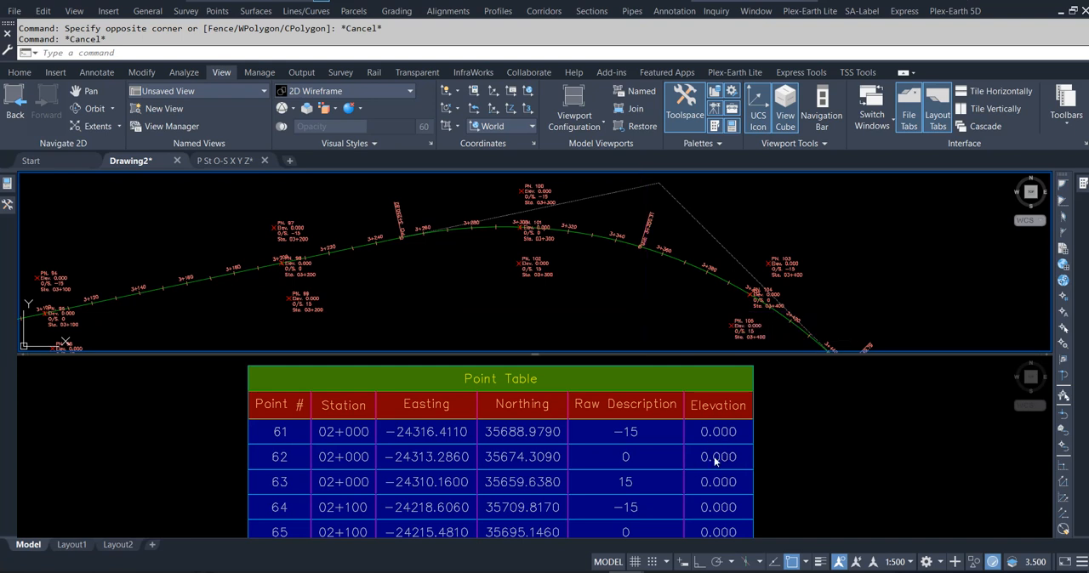
scroll(640, 275, "up", 5)
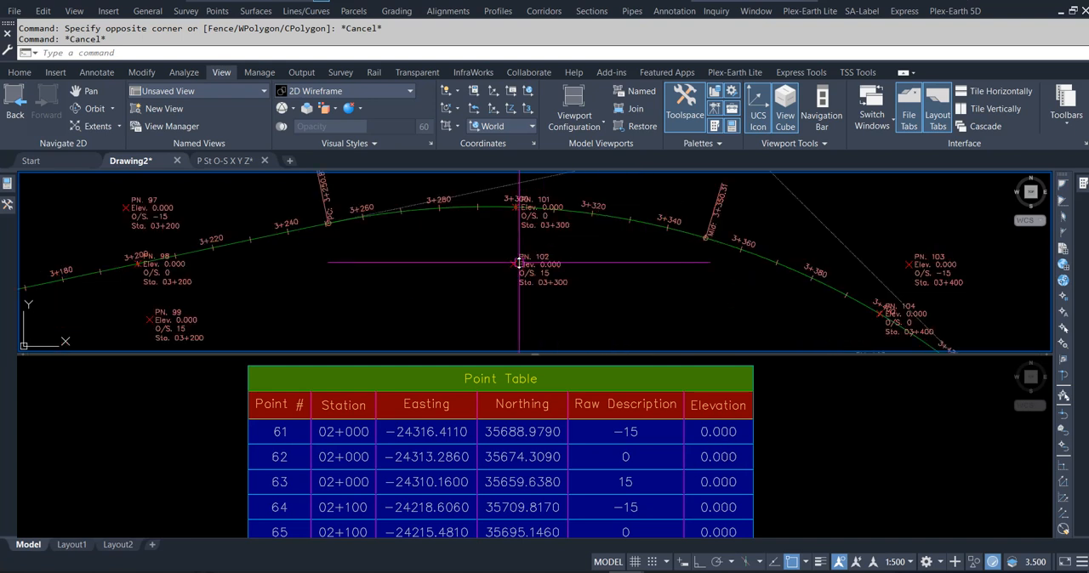
mouse_move(691, 272)
middle_mouse_down()
mouse_move(685, 316)
mouse_move(674, 283)
mouse_move(587, 255)
middle_mouse_up()
scroll(627, 272, "up", 4)
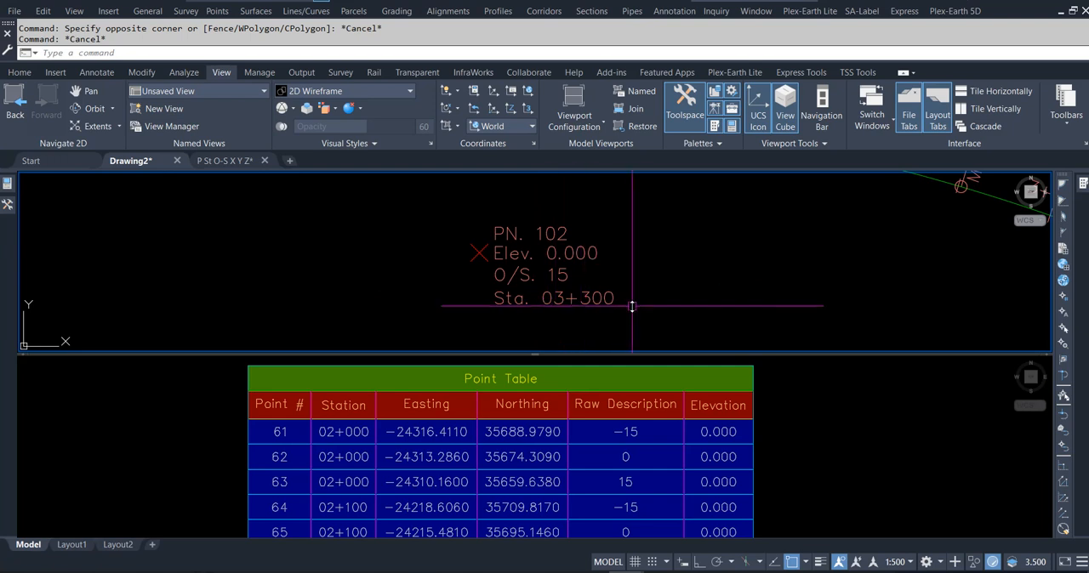
mouse_move(634, 307)
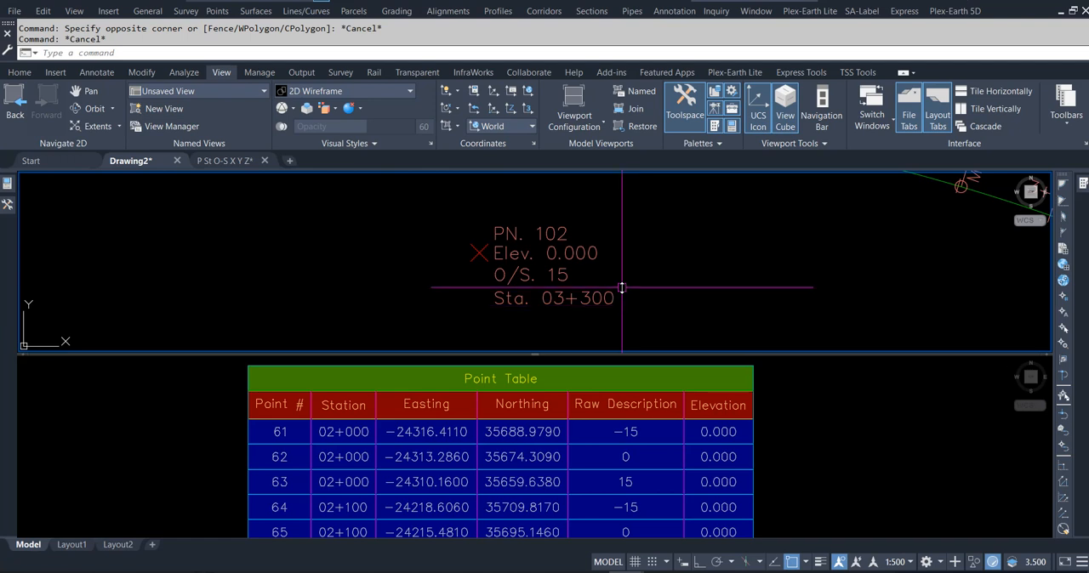
scroll(562, 299, "down", 3)
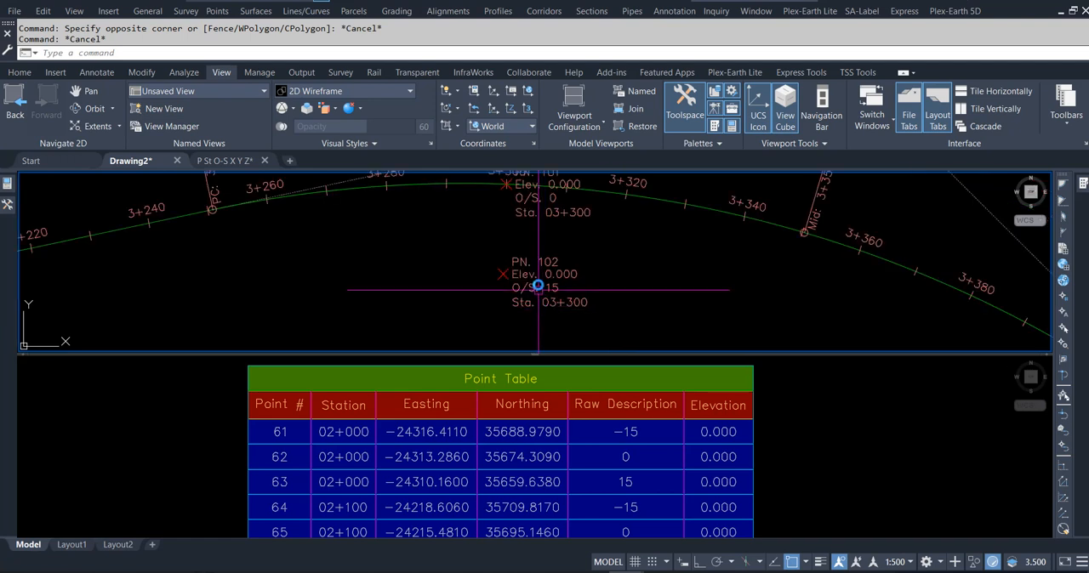
middle_click_drag(540, 269, 540, 276)
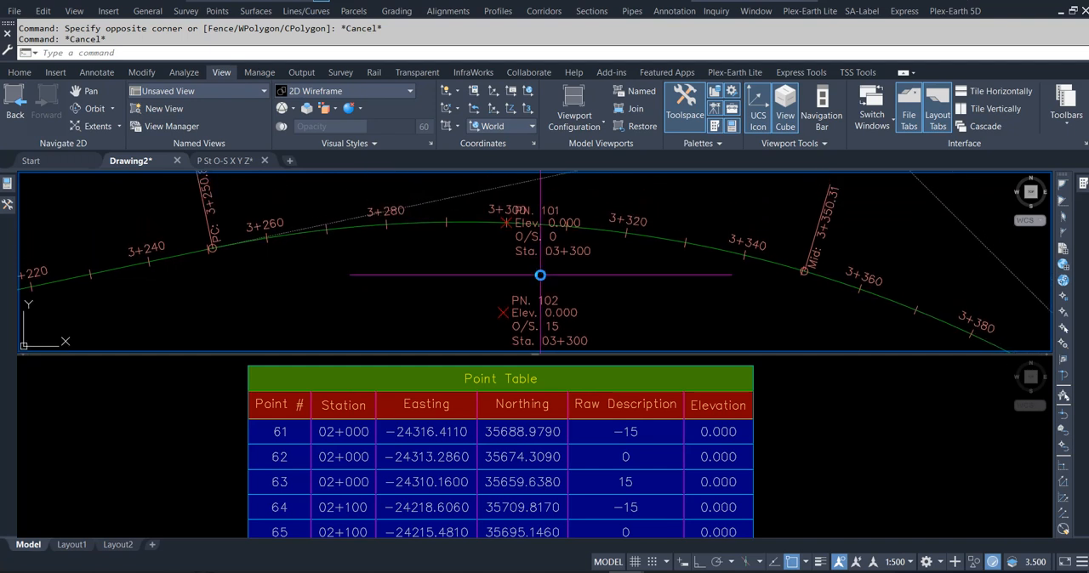
mouse_move(602, 274)
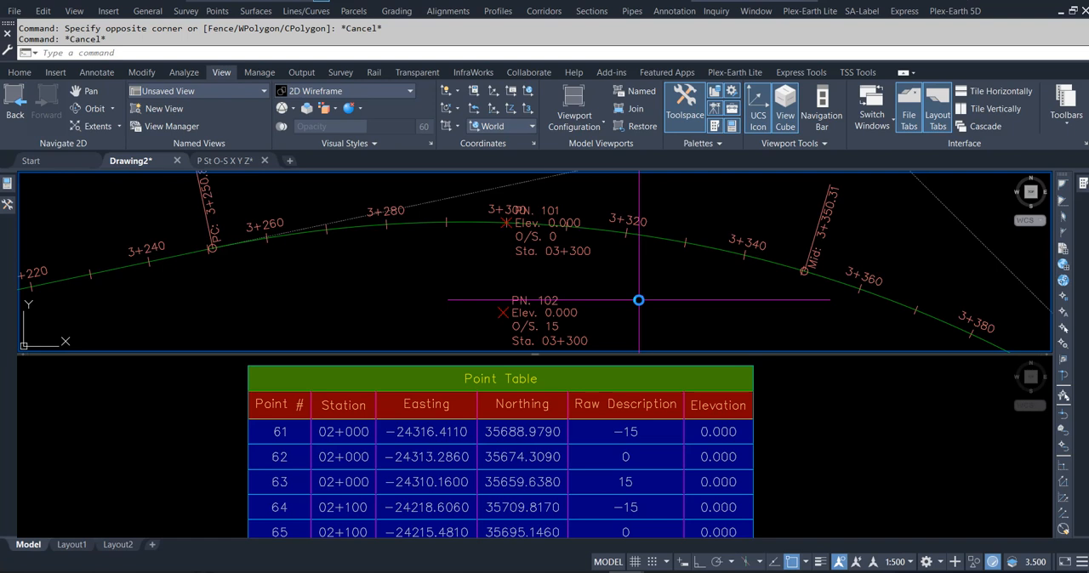
middle_click_drag(639, 300, 639, 279)
mouse_move(640, 278)
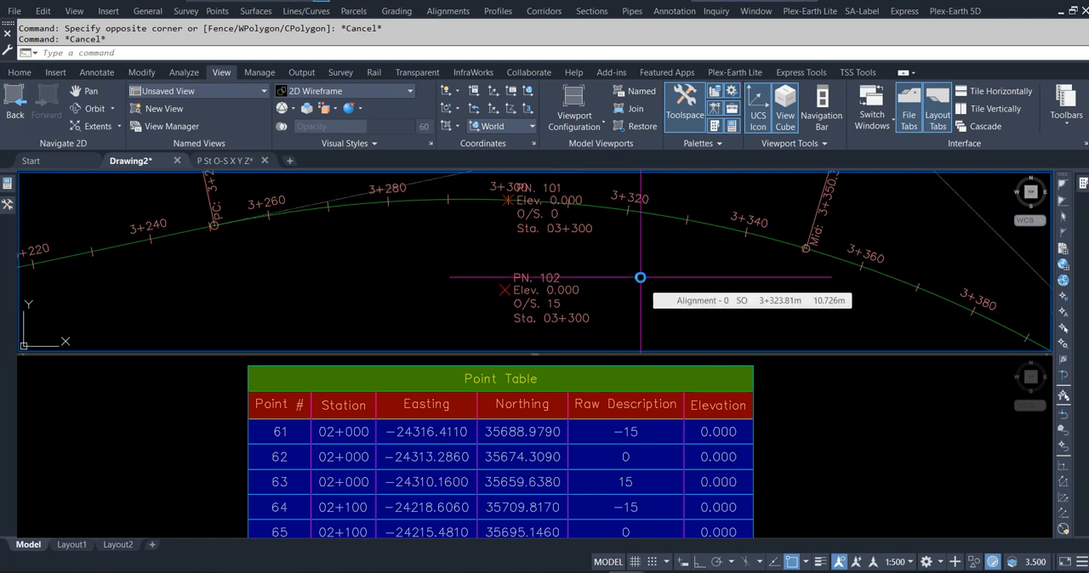
scroll(646, 289, "down", 3)
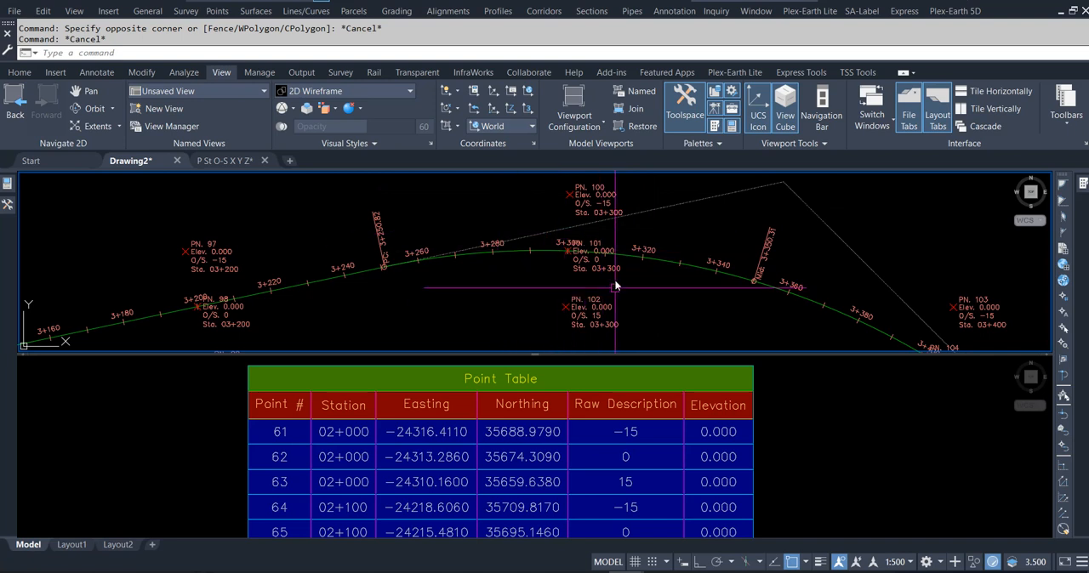
scroll(626, 325, "up", 2)
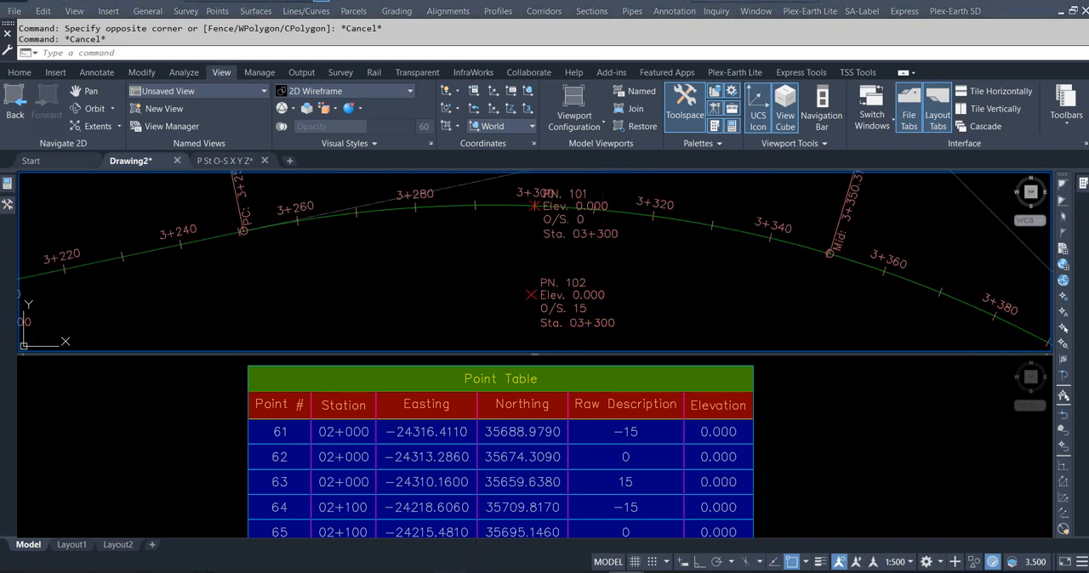
- Switch to File Explorer and open 01.csv from the St offset Pr folder in Excel
mouse_move(449, 572)
left_click(459, 510)
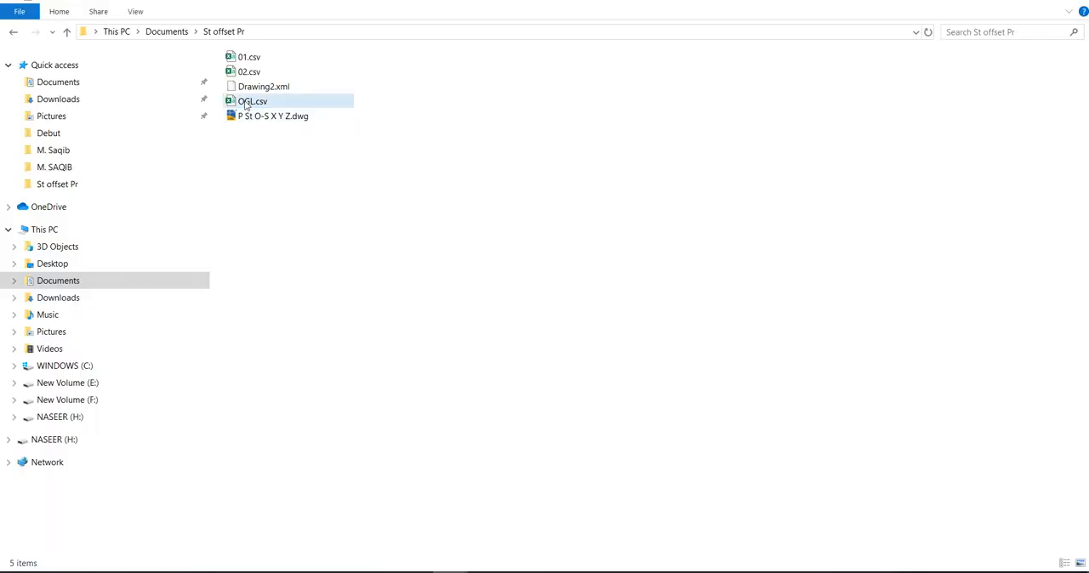
left_click(241, 60)
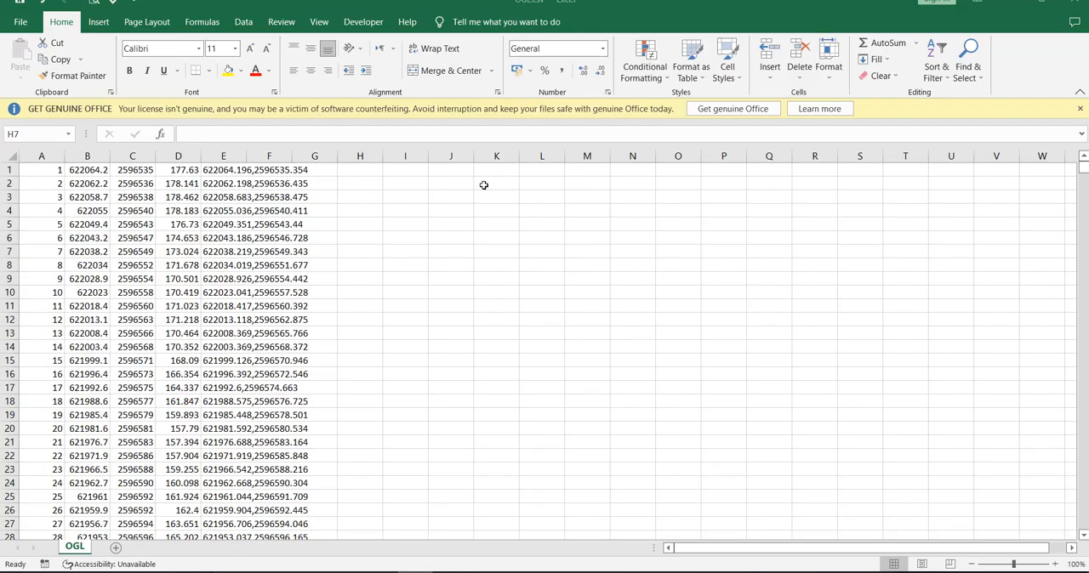
- Inspect the first row's coordinate, elevation, offset and station values in the point file
left_click(86, 173)
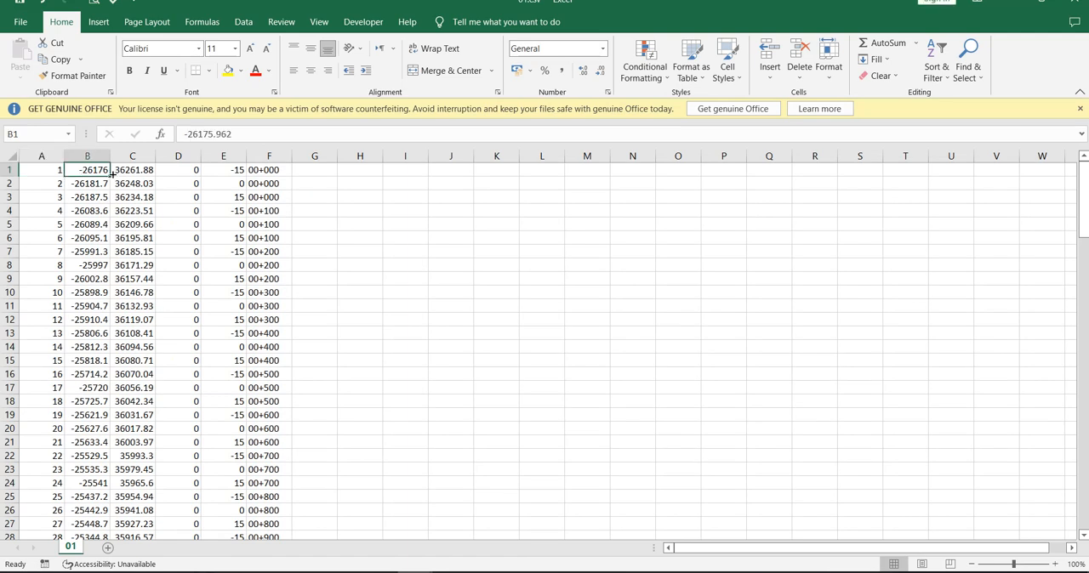
left_click(135, 172)
left_click(180, 172)
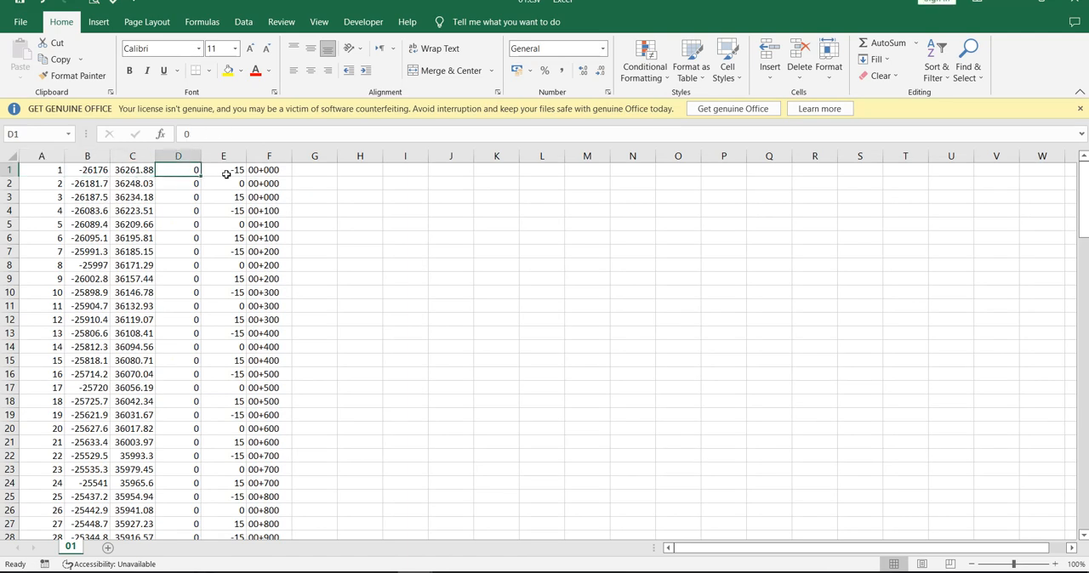
left_click(226, 174)
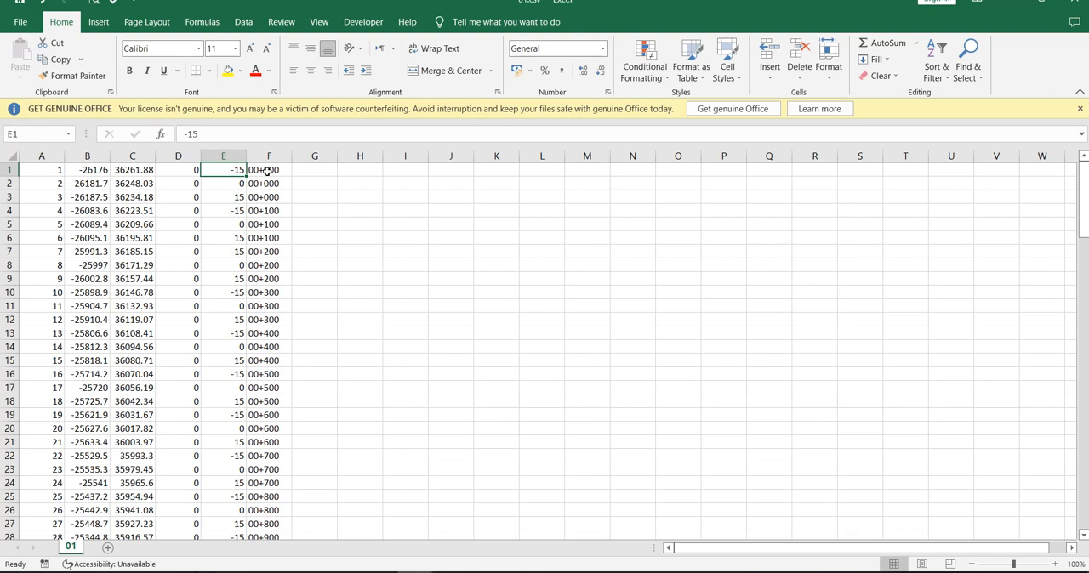
left_click(276, 170)
left_click(231, 170)
- Switch to Civil 3D and bring up the P St O-S X Y Z drawing
left_click(626, 572)
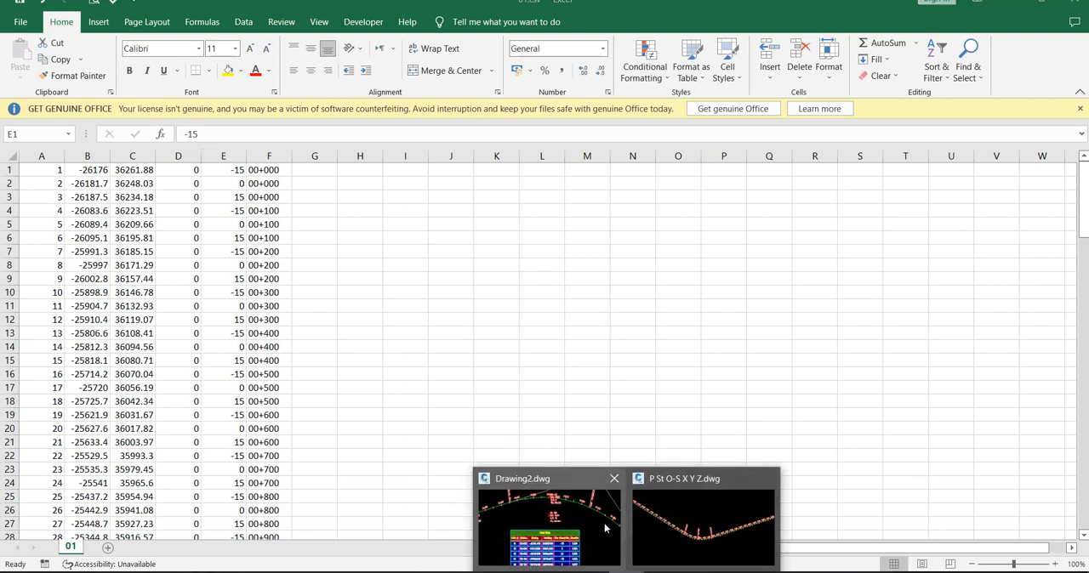
left_click(649, 531)
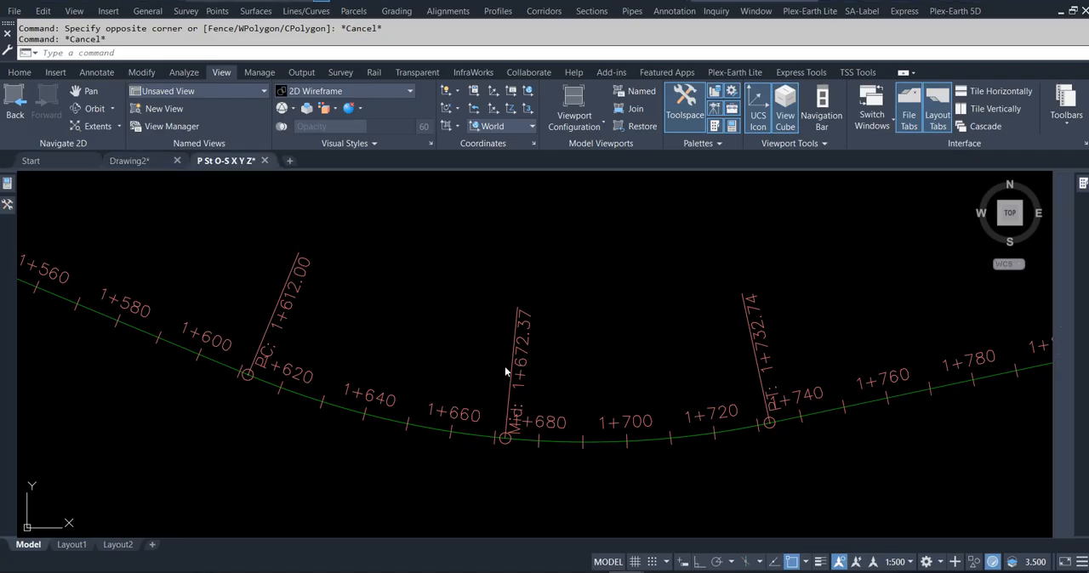
left_click(452, 345)
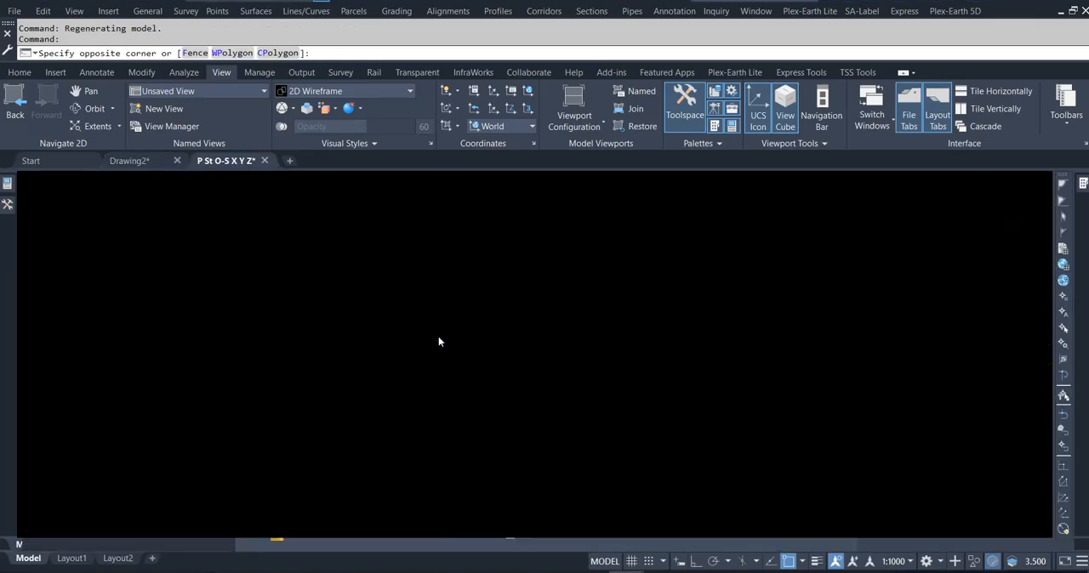
left_click(423, 323)
- Look through the Points reports in the Reports Manager, including Points_in_CSV and Station Offset to Points
mouse_move(8, 204)
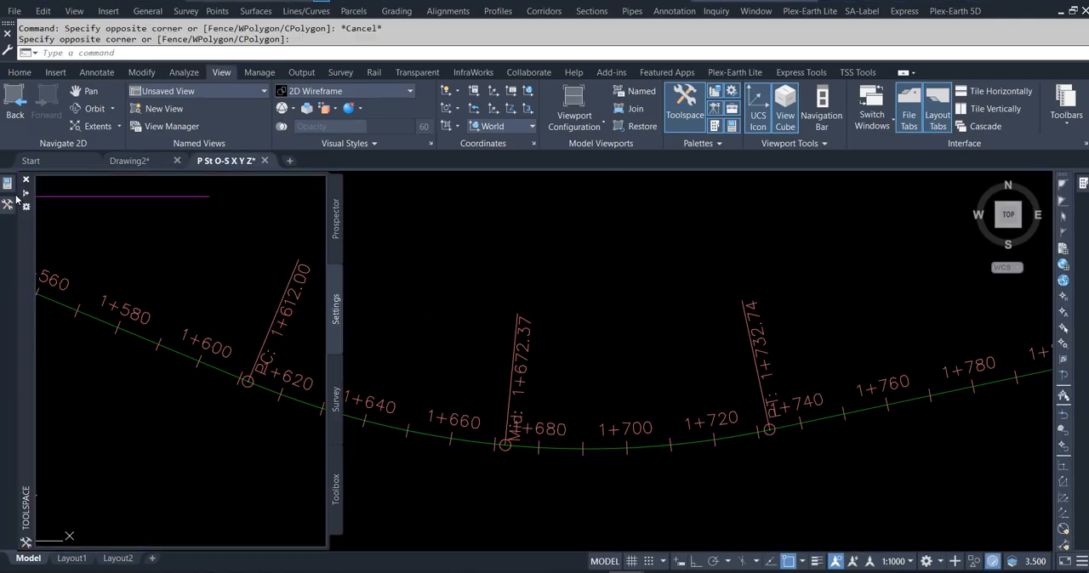
left_click(335, 493)
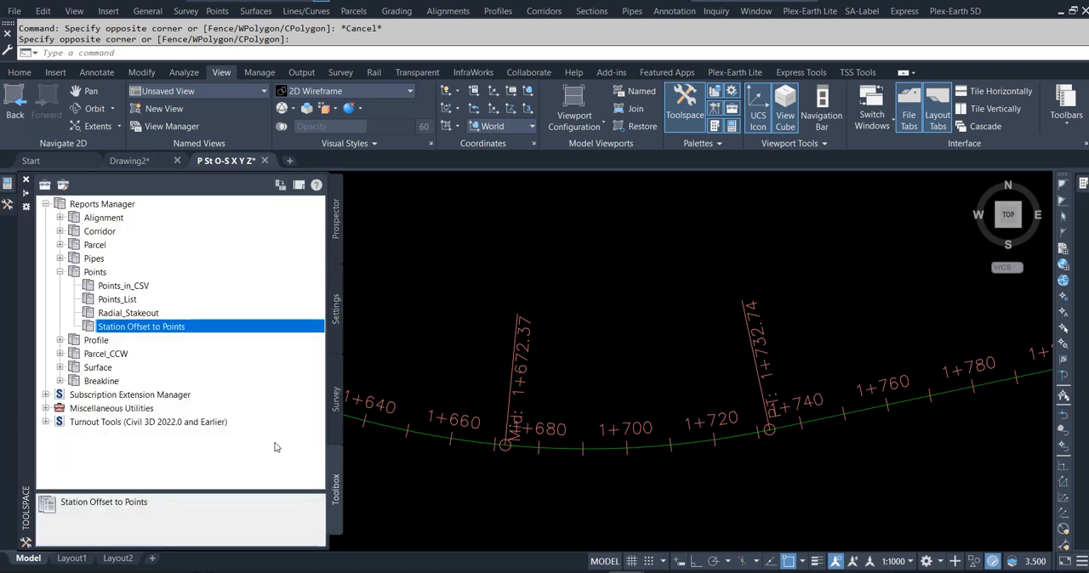
left_click(111, 287)
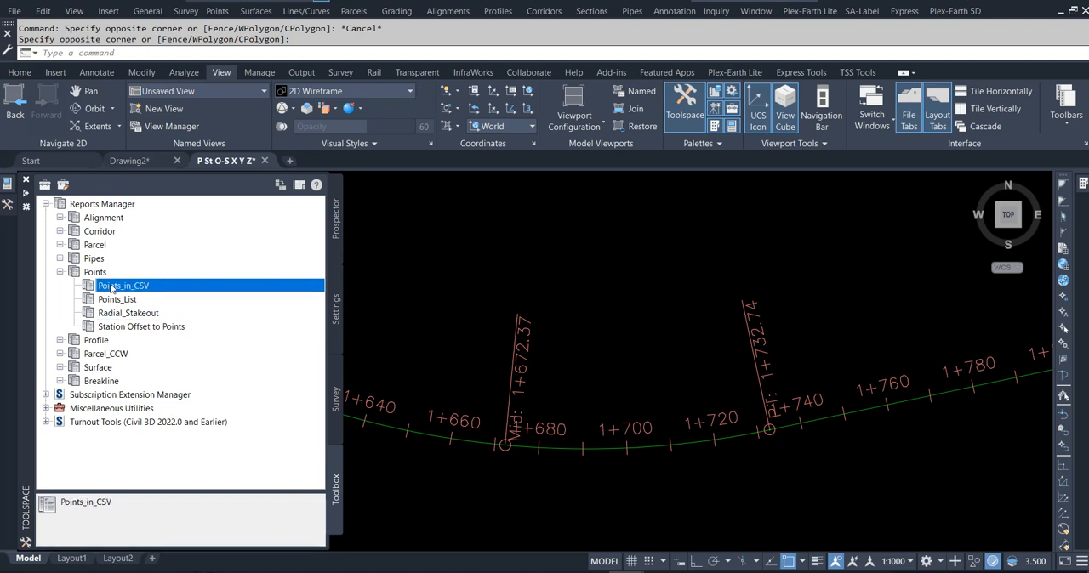
left_click(125, 328)
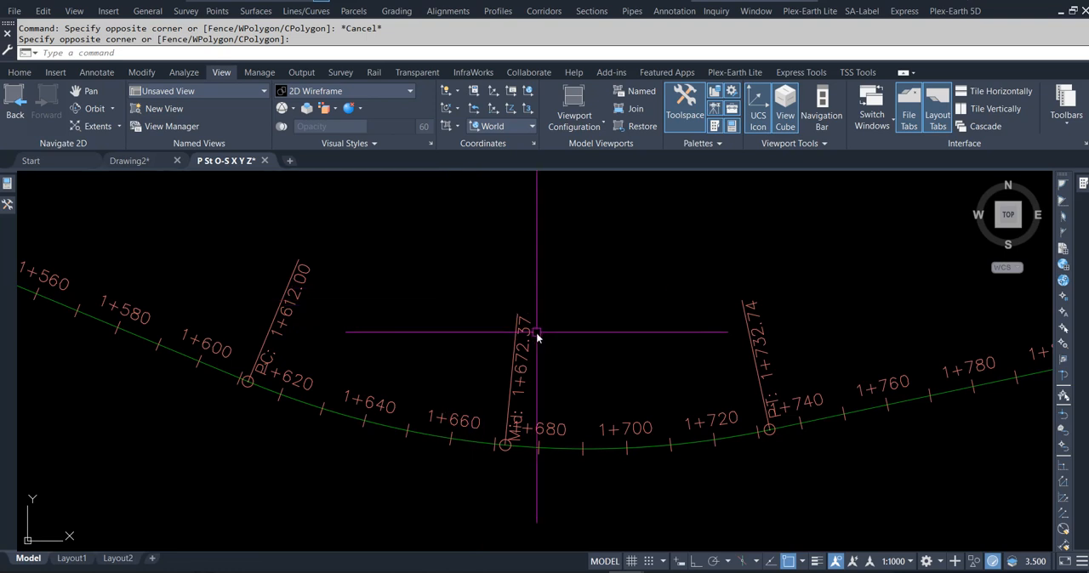
- Add two station-offset labels to the alignment, about 25 m right at station 1+604 and about 30 m left at station 1+646
scroll(469, 326, "down", 2)
scroll(460, 340, "up", 2)
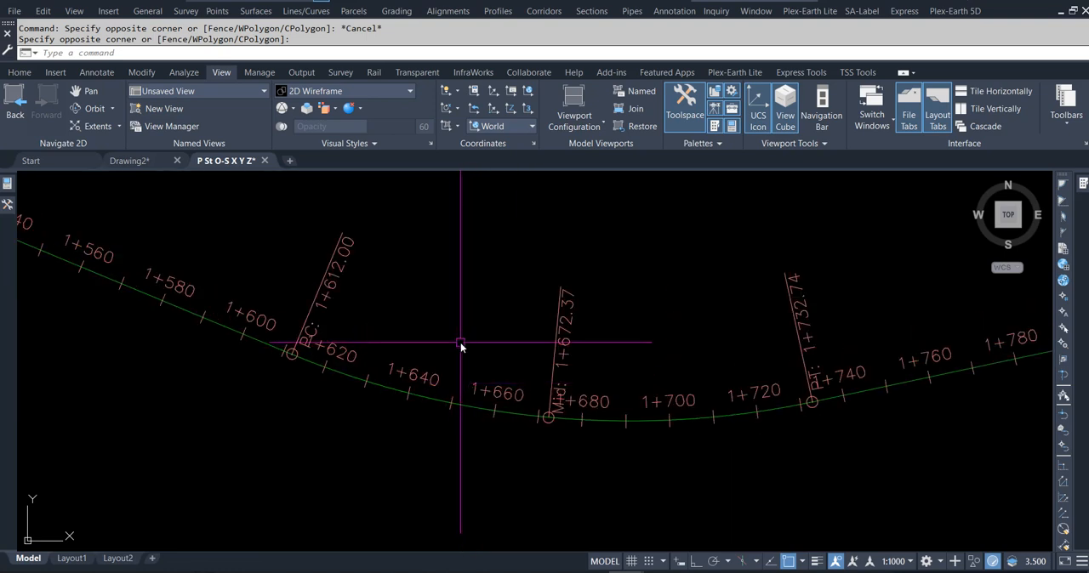
middle_click_drag(460, 343, 479, 359)
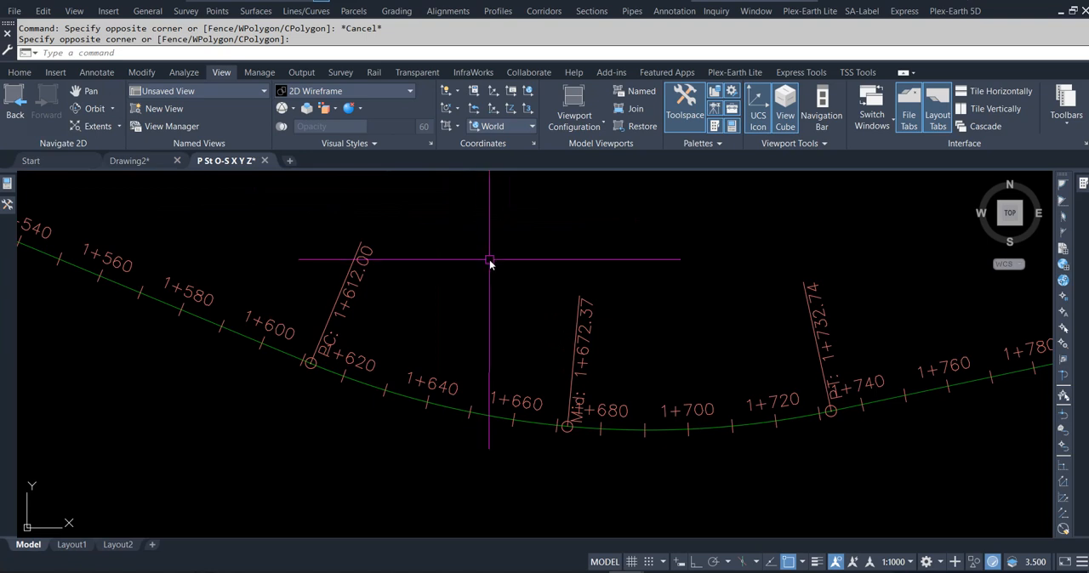
left_click(19, 72)
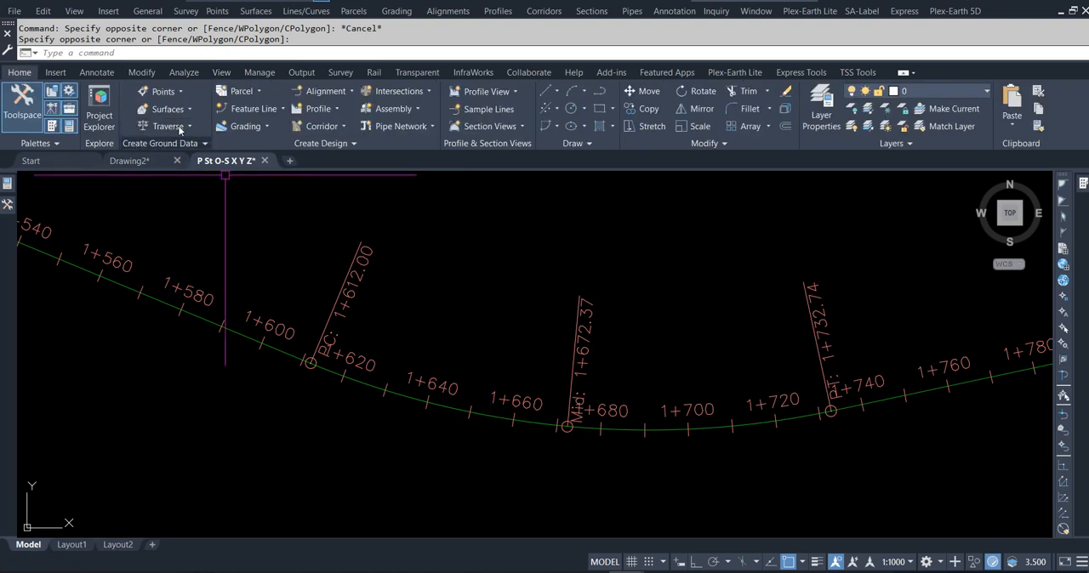
left_click(96, 72)
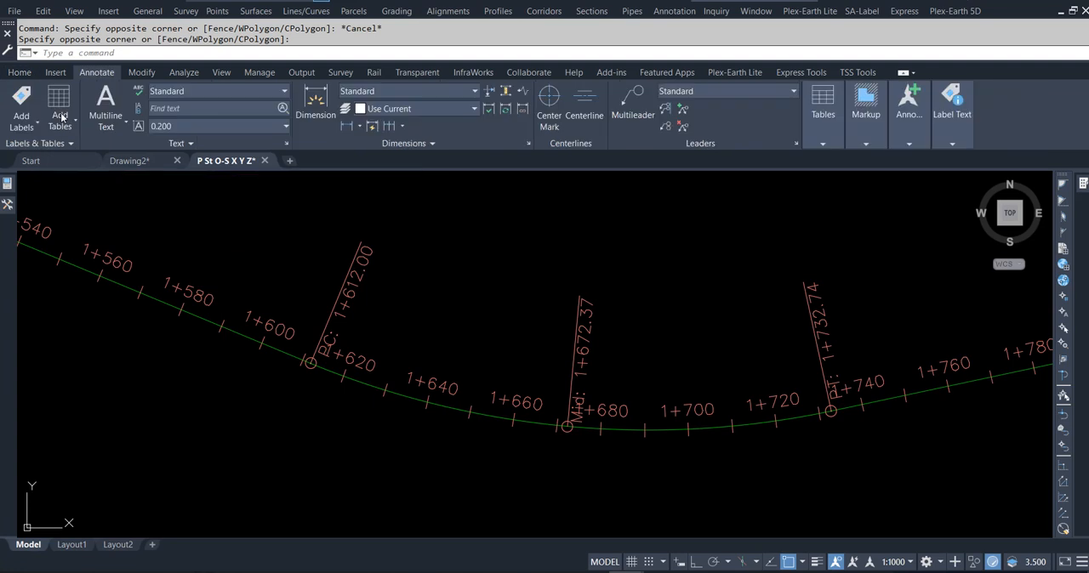
left_click(34, 130)
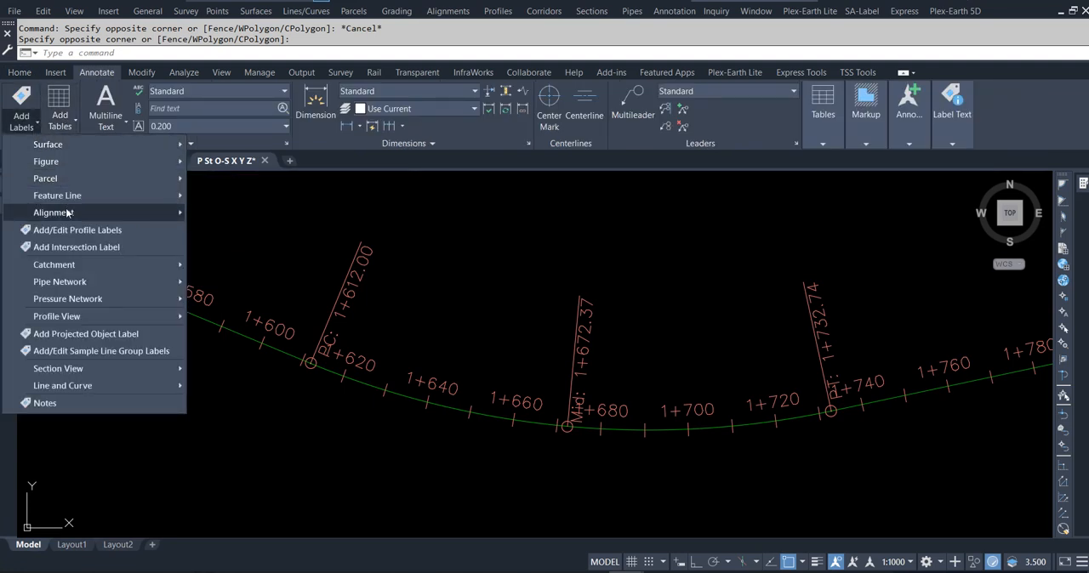
mouse_move(170, 213)
left_click(242, 264)
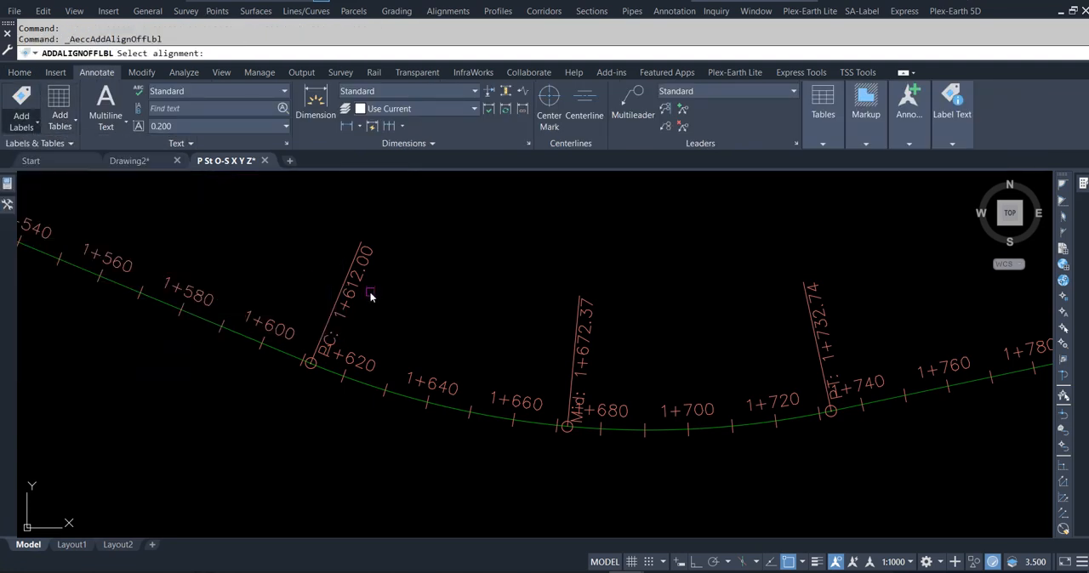
left_click(332, 380)
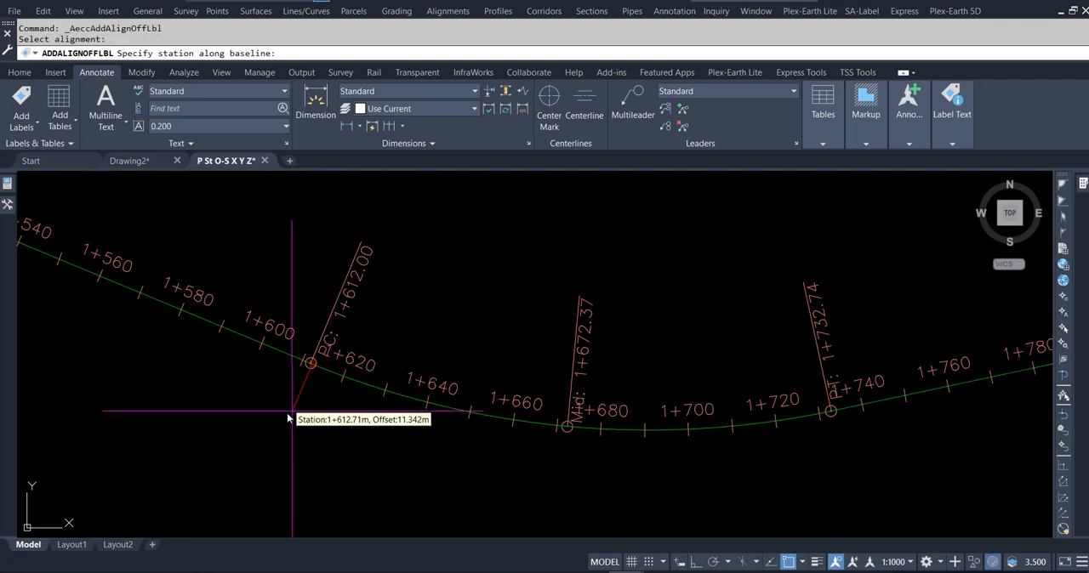
left_click(243, 427)
left_click(235, 451)
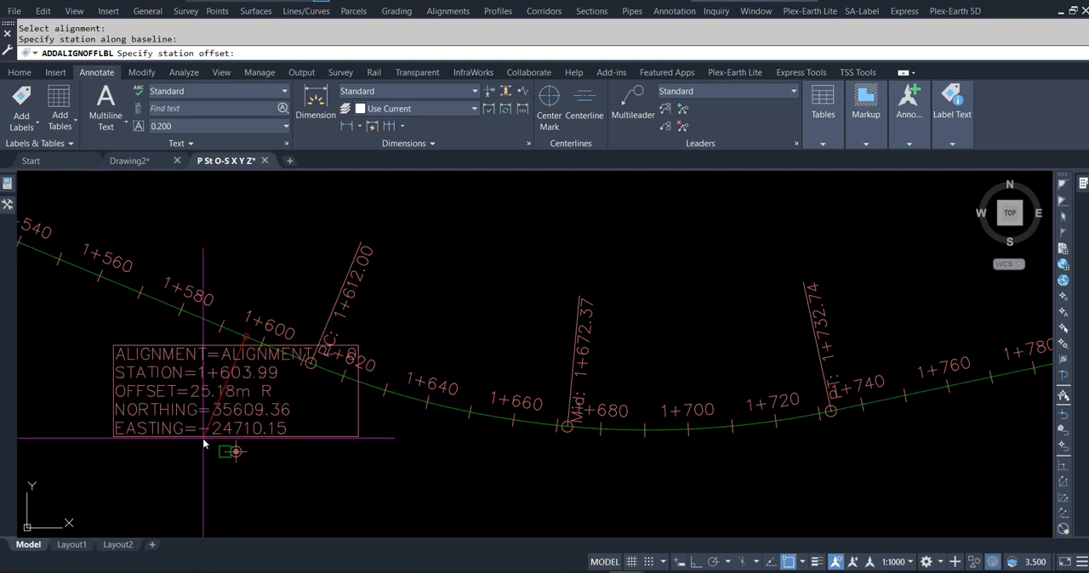
left_click(481, 285)
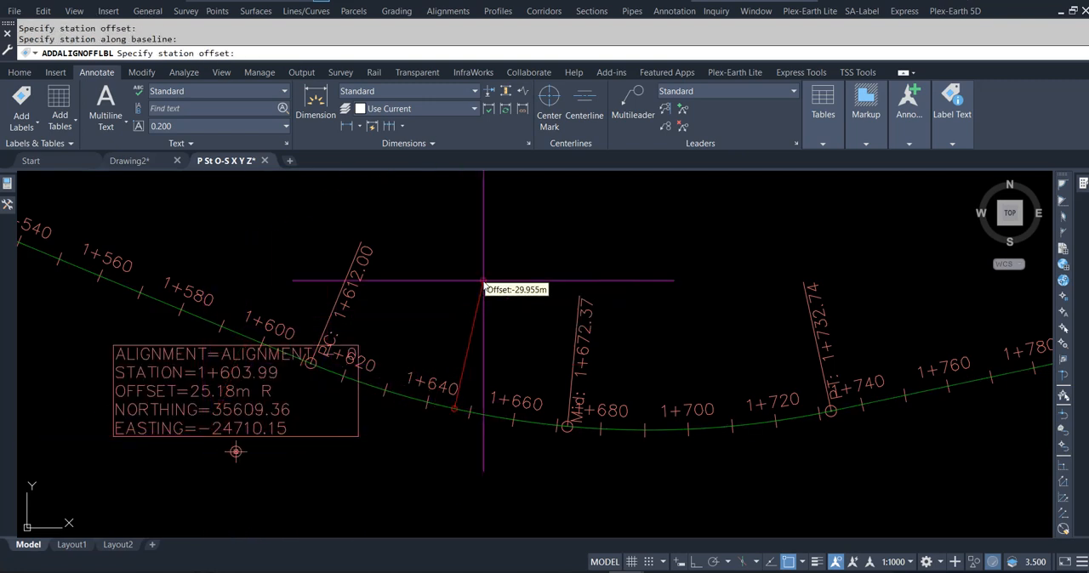
left_click(482, 280)
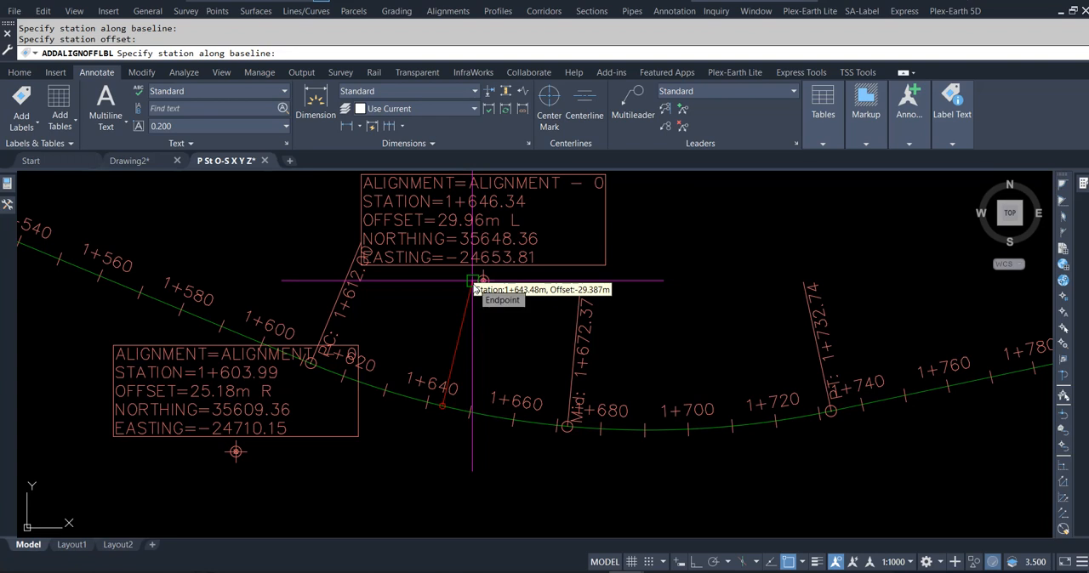
key("Escape")
key("Escape")
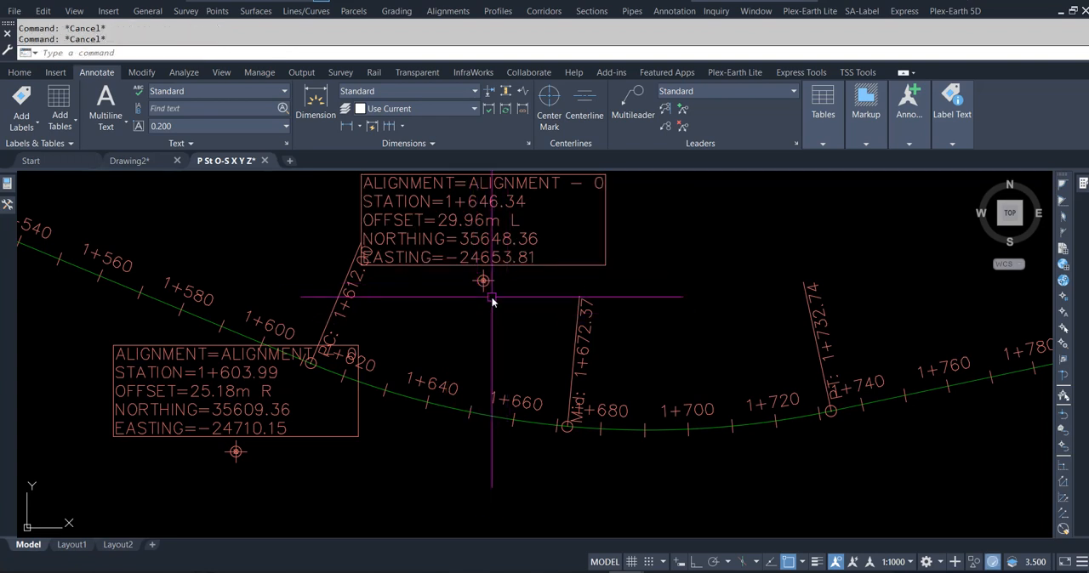
- Delete both station-offset labels beside the alignment near stations 1+646 and 1+604
left_click(492, 301)
left_click(474, 260)
key("Delete")
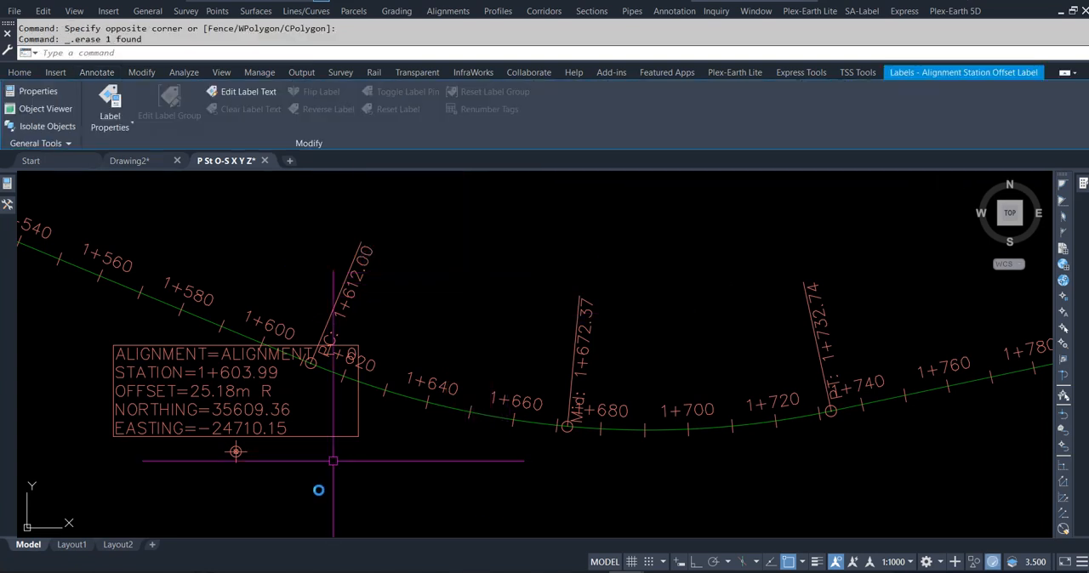
left_click(309, 467)
left_click(189, 422)
key("Delete")
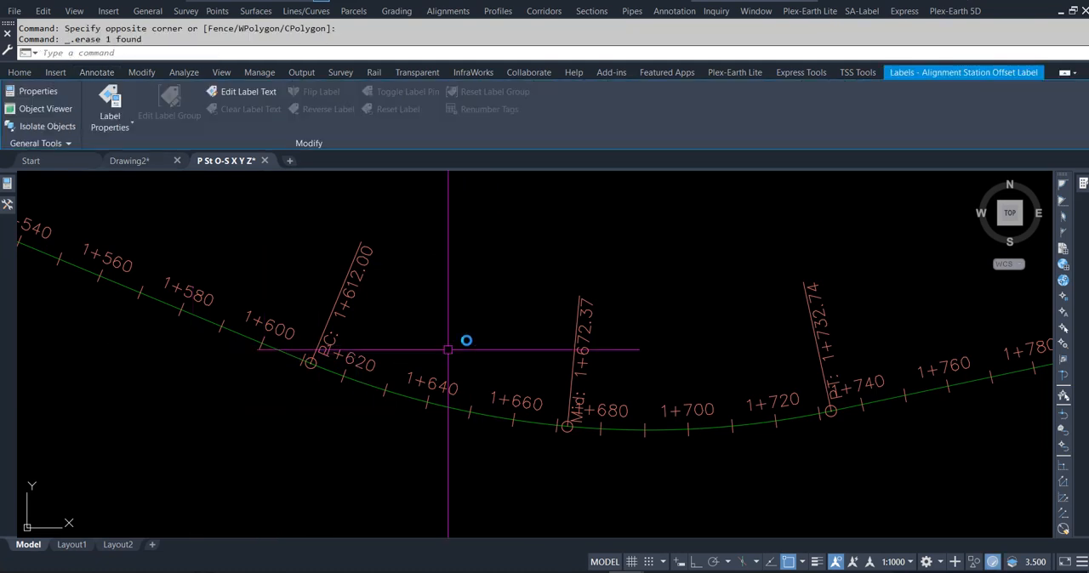
scroll(459, 315, "down", 2)
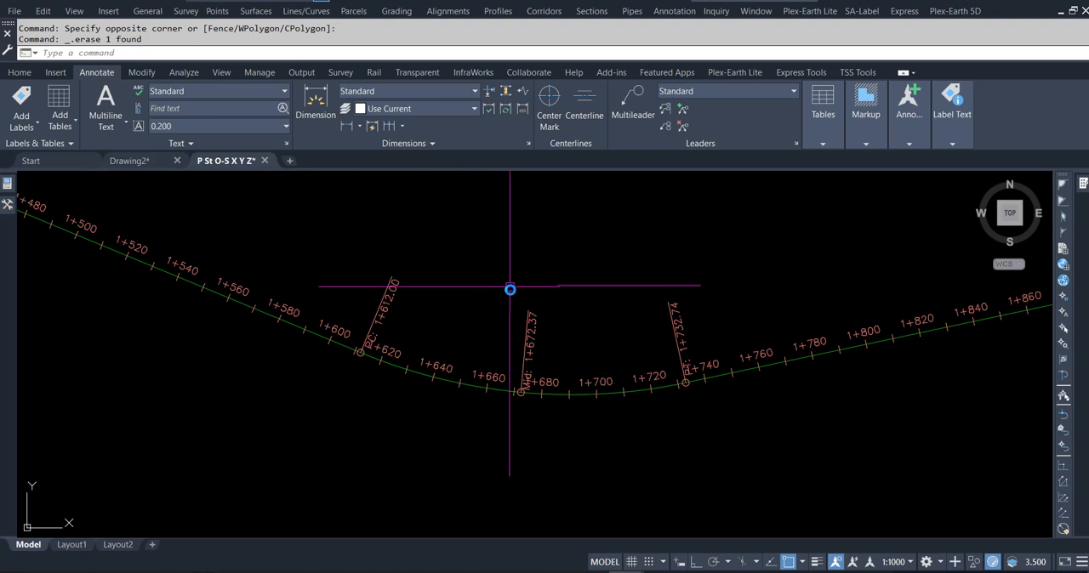
middle_click_drag(489, 291, 425, 307)
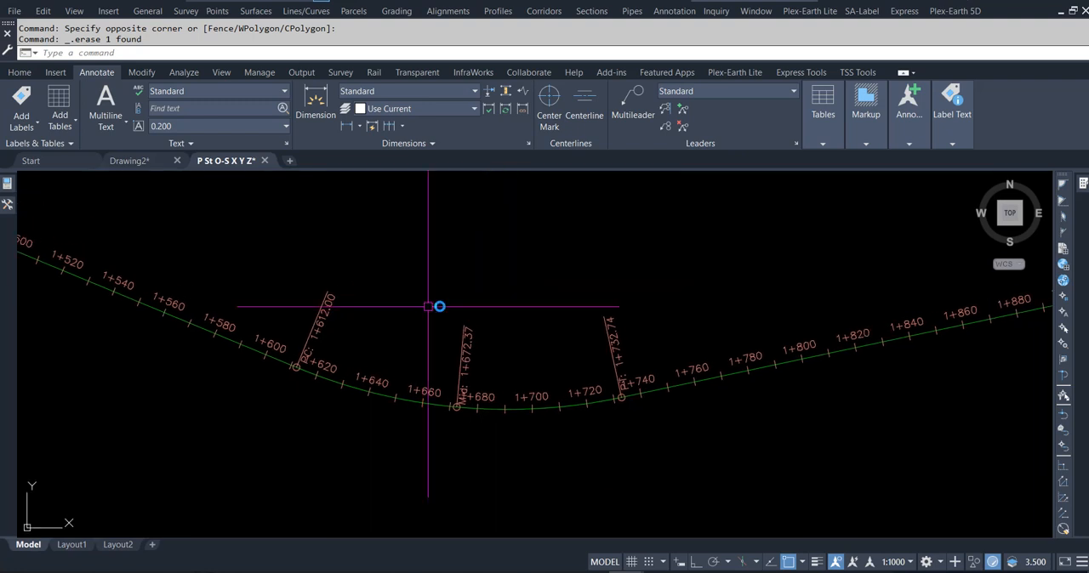
left_click(136, 162)
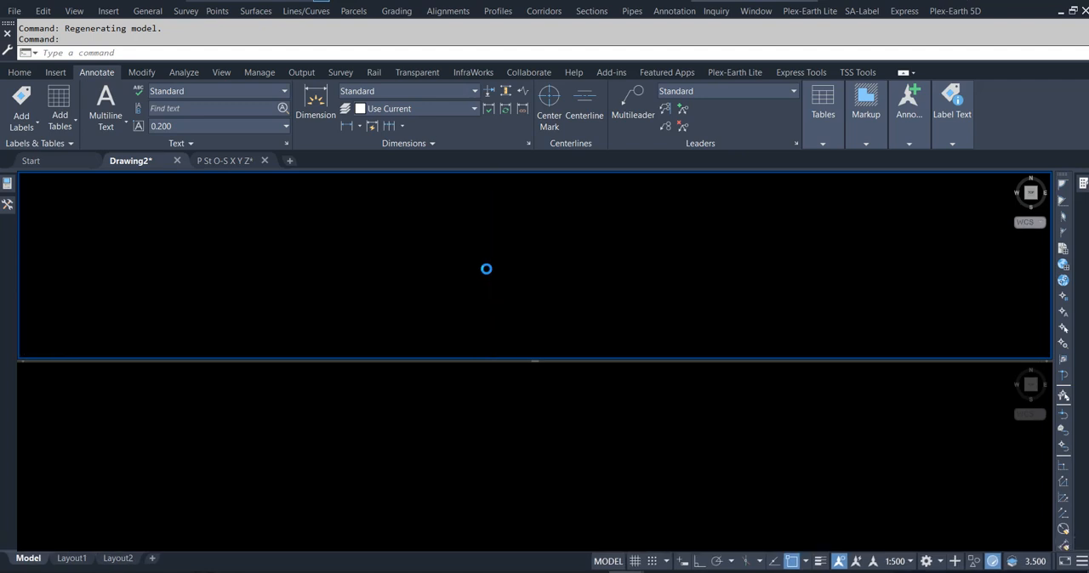
left_click(226, 161)
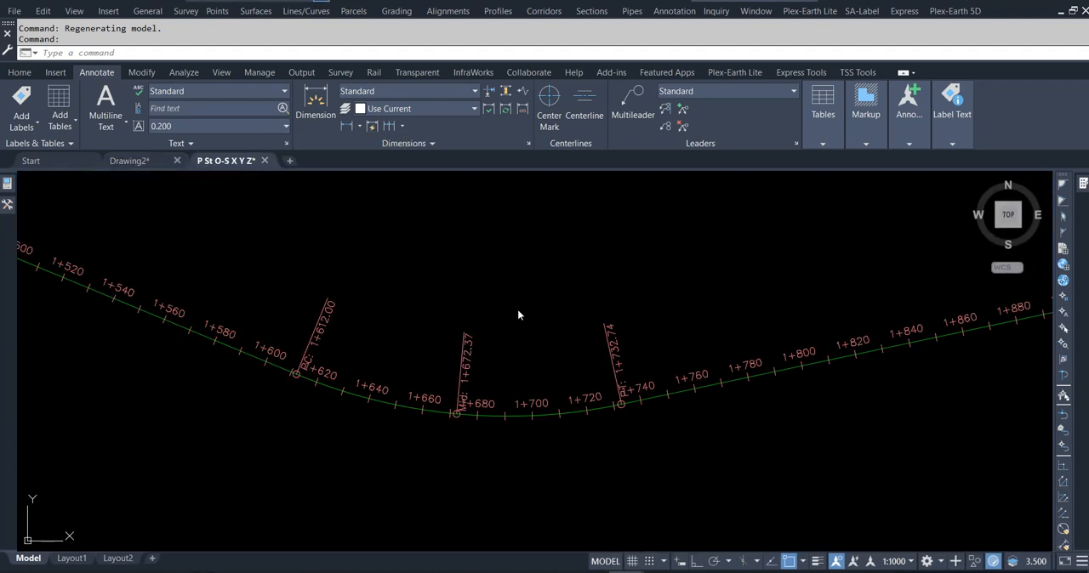
middle_click_drag(509, 297, 550, 308)
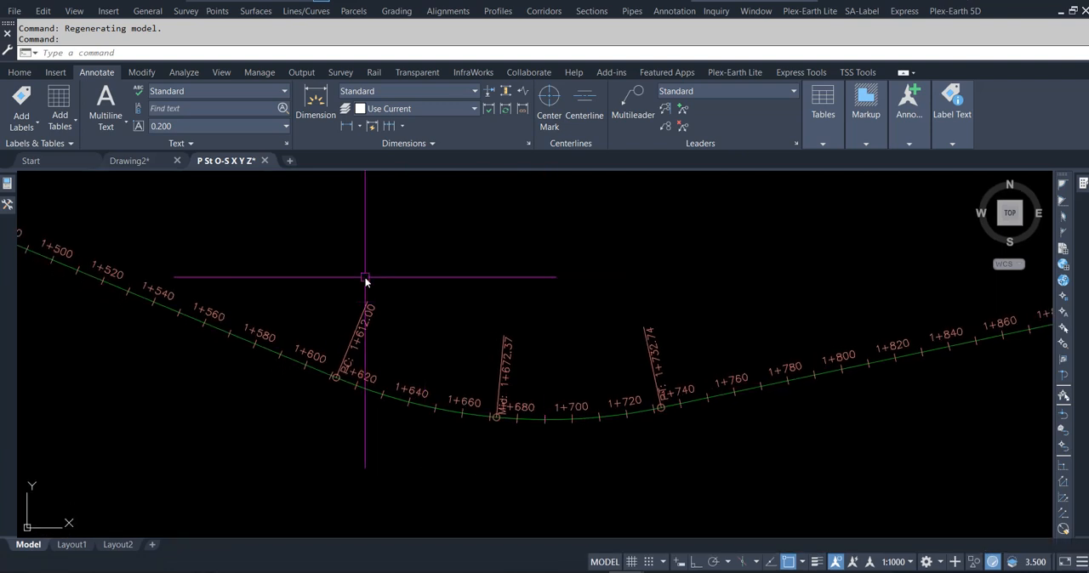
- Create a user-defined property classification for points named Station
mouse_move(10, 208)
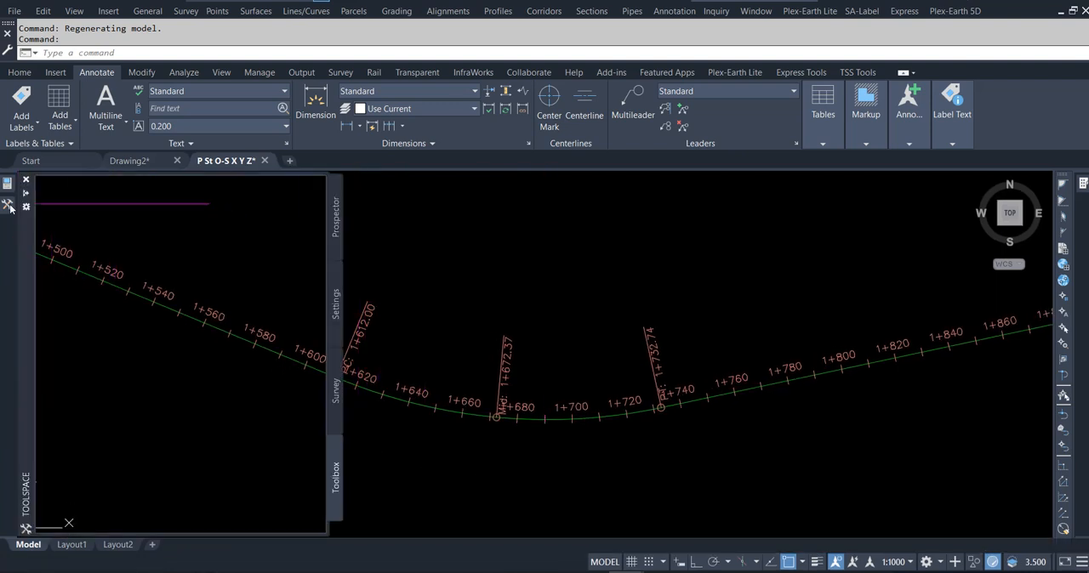
left_click(337, 302)
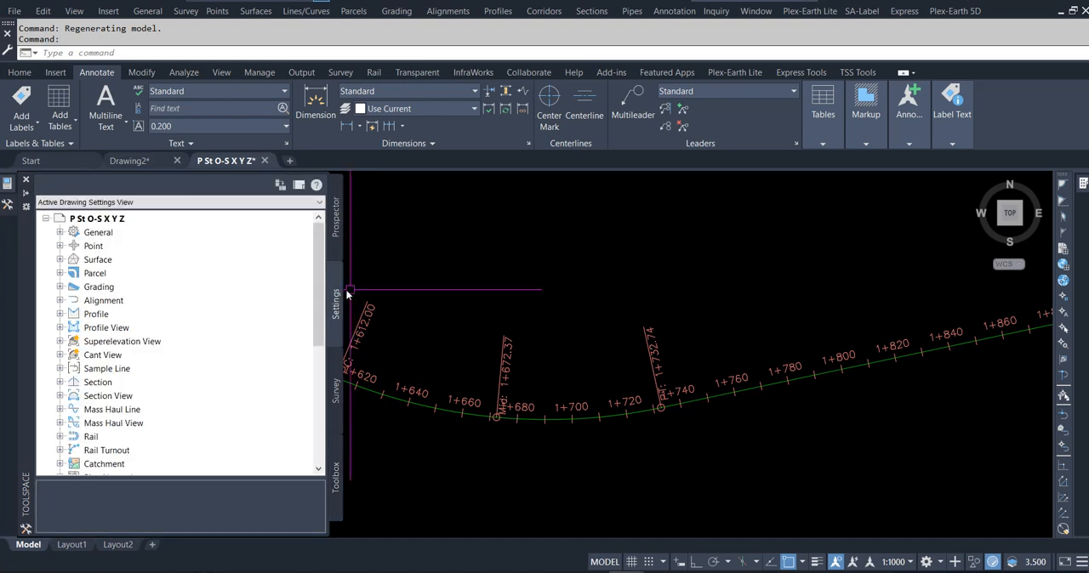
left_click(60, 246)
left_click(74, 259)
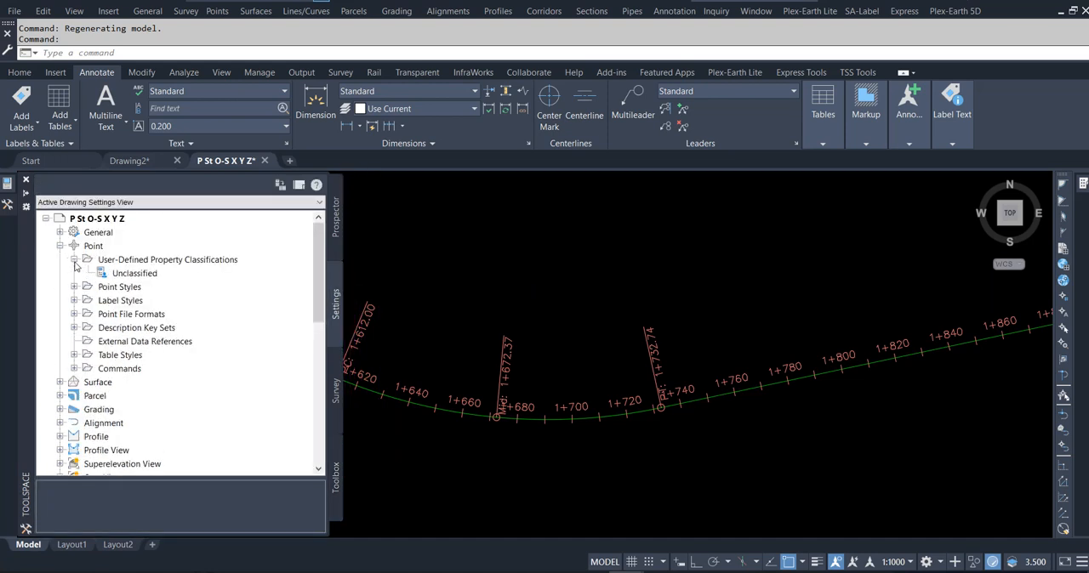
right_click(139, 264)
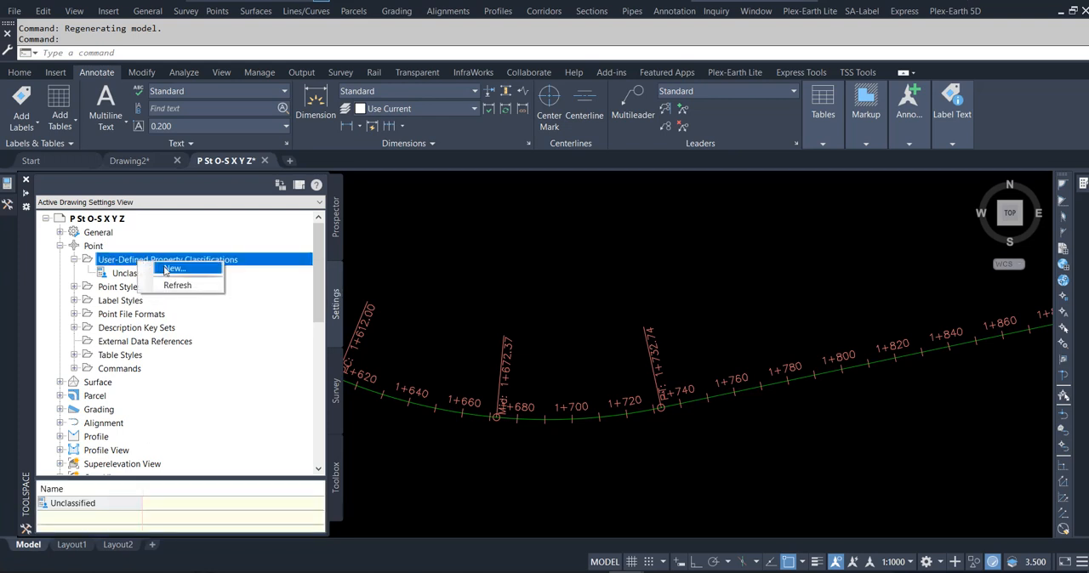
left_click(172, 268)
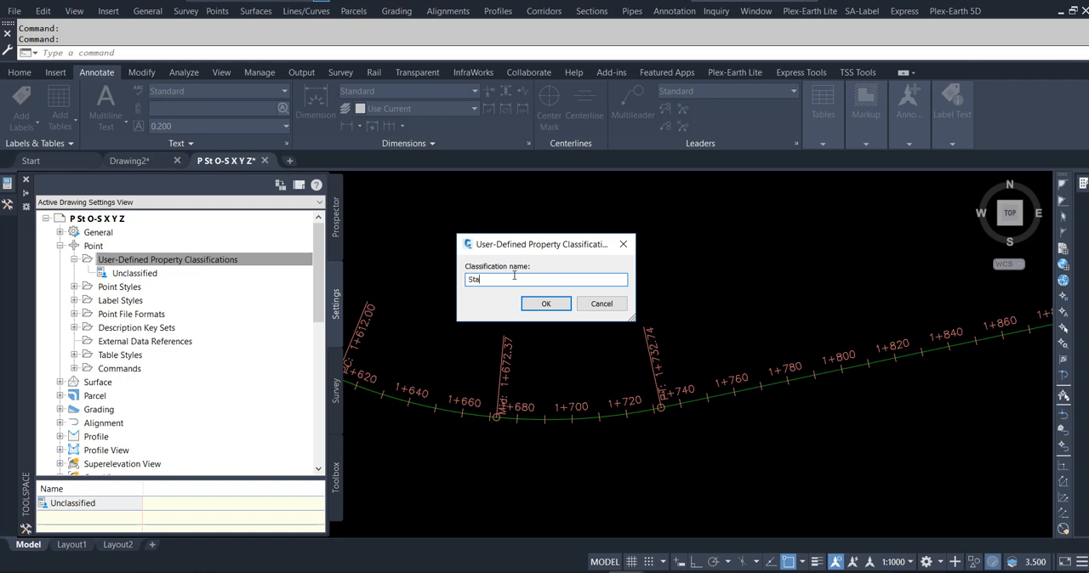
key("Return")
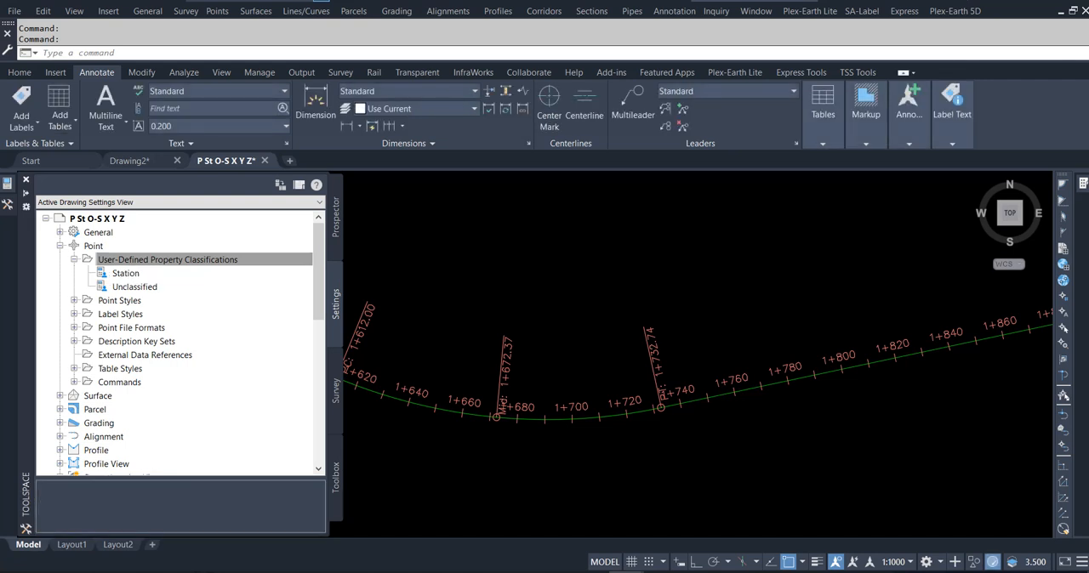
- Add a String property named Station to the Station point classification
right_click(124, 276)
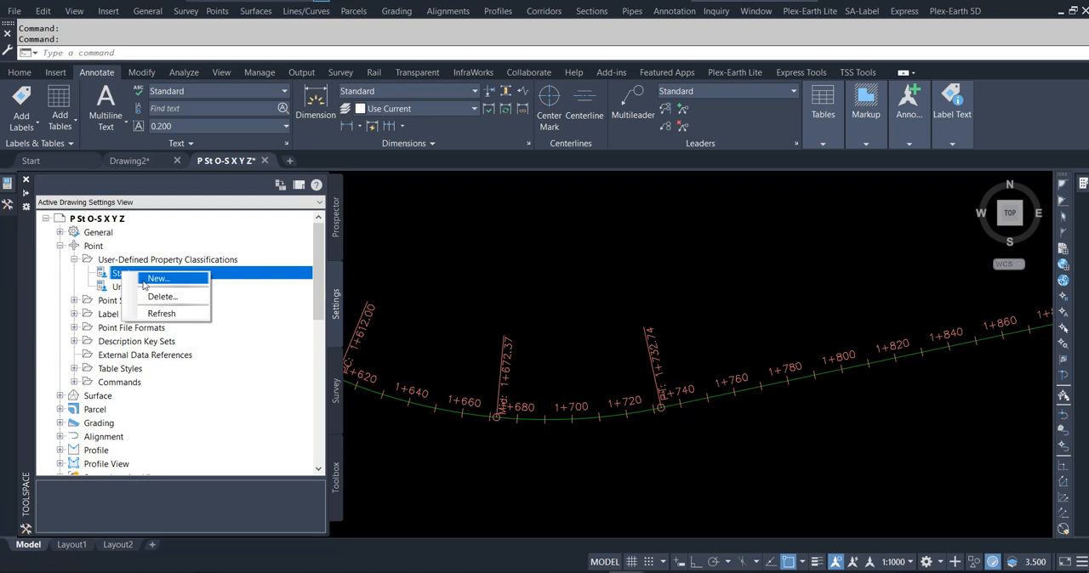
left_click(151, 282)
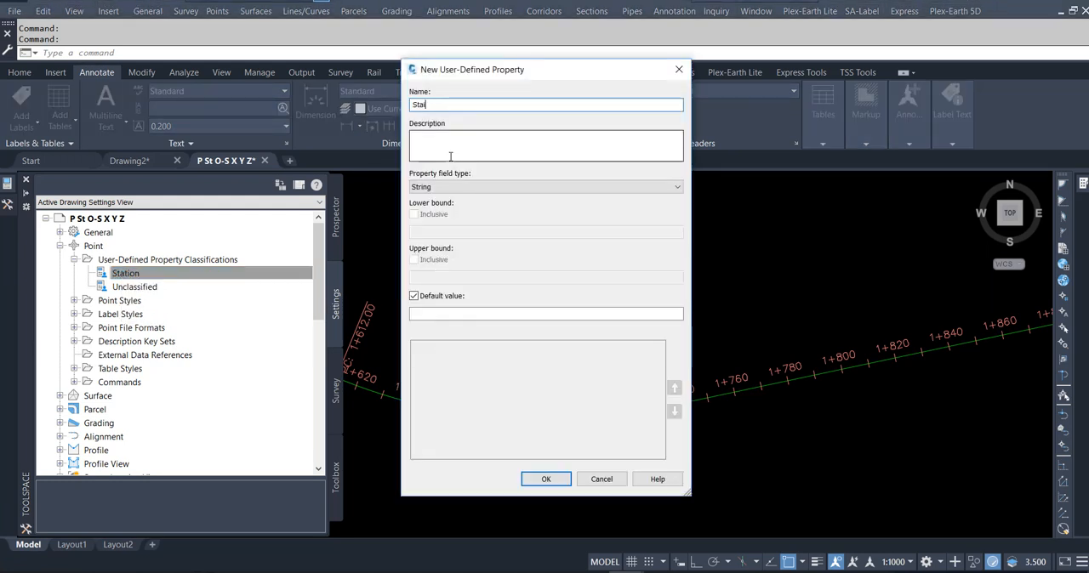
key("BackSpace")
type("tion")
key("Return")
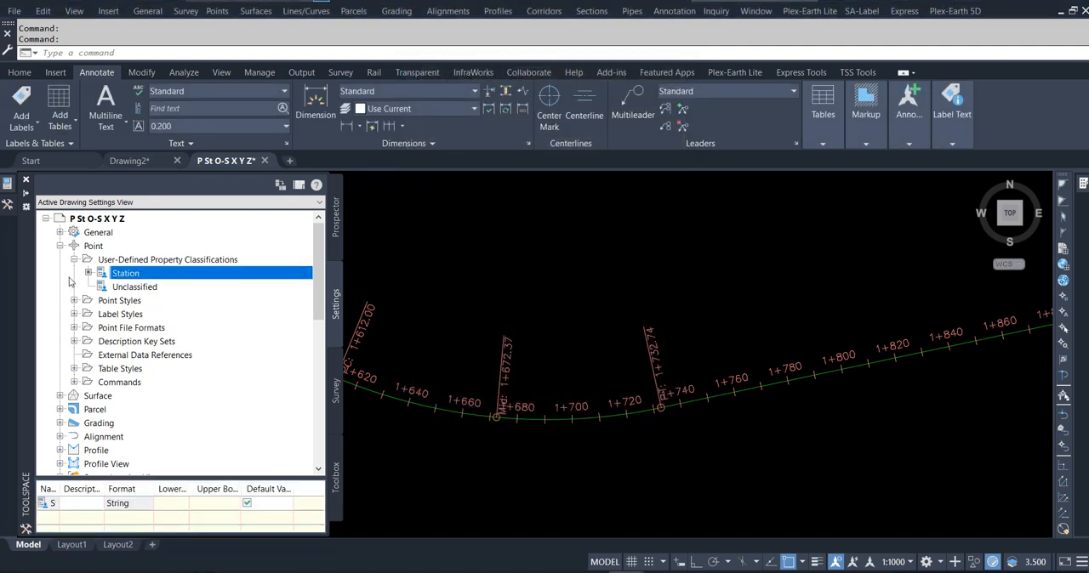
- Copy the PENZD (space delimited) point file format and name the copy Point_Import
left_click(74, 260)
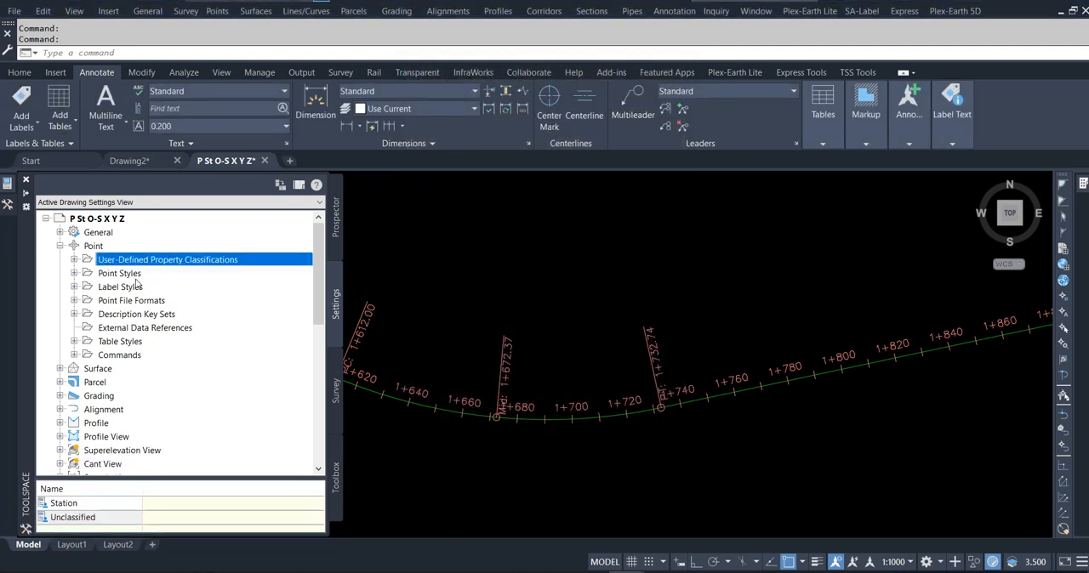
left_click(74, 301)
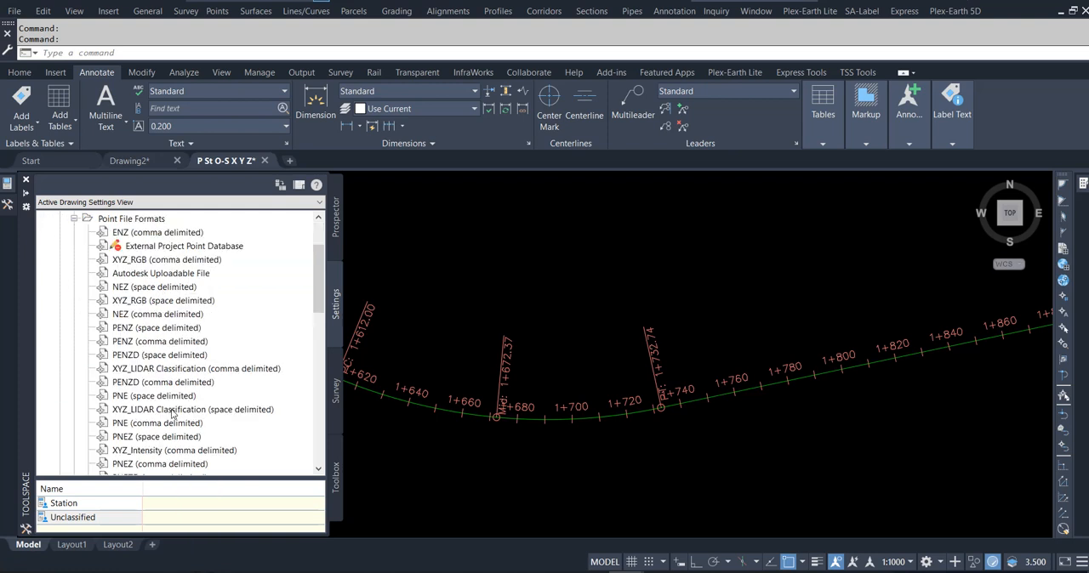
right_click(154, 357)
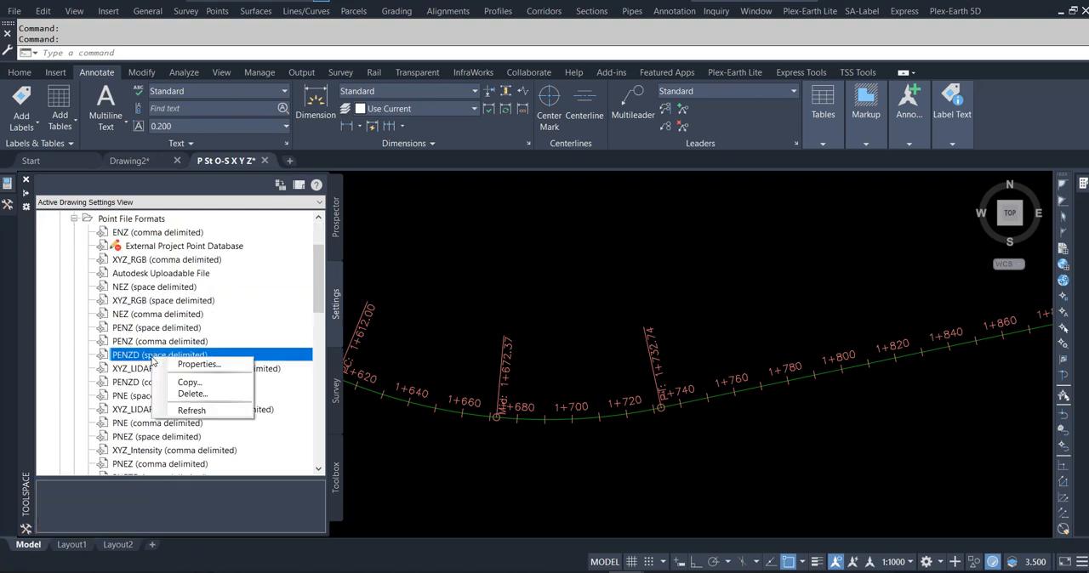
left_click(197, 387)
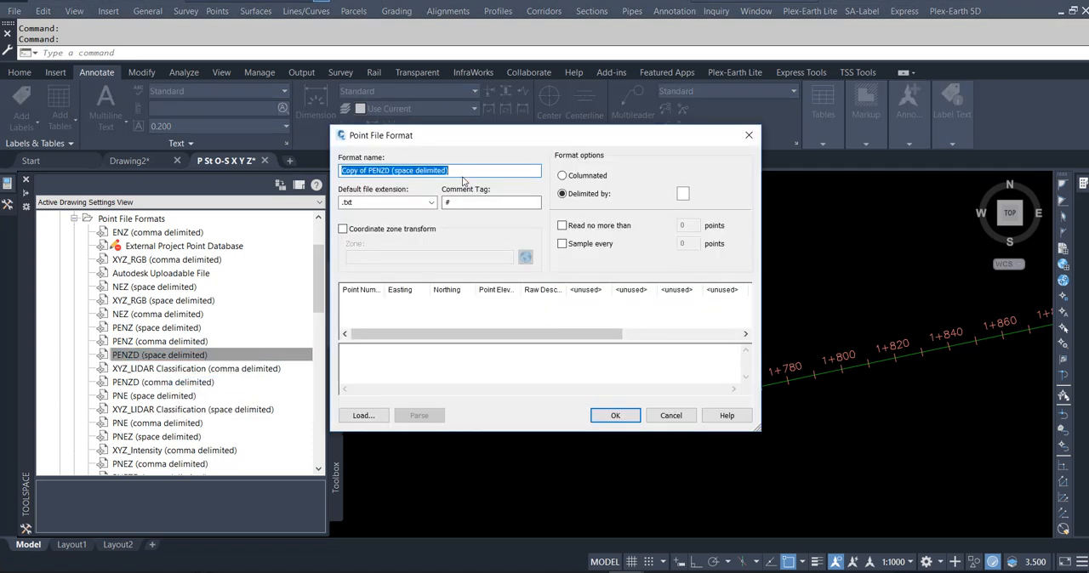
left_click(462, 174)
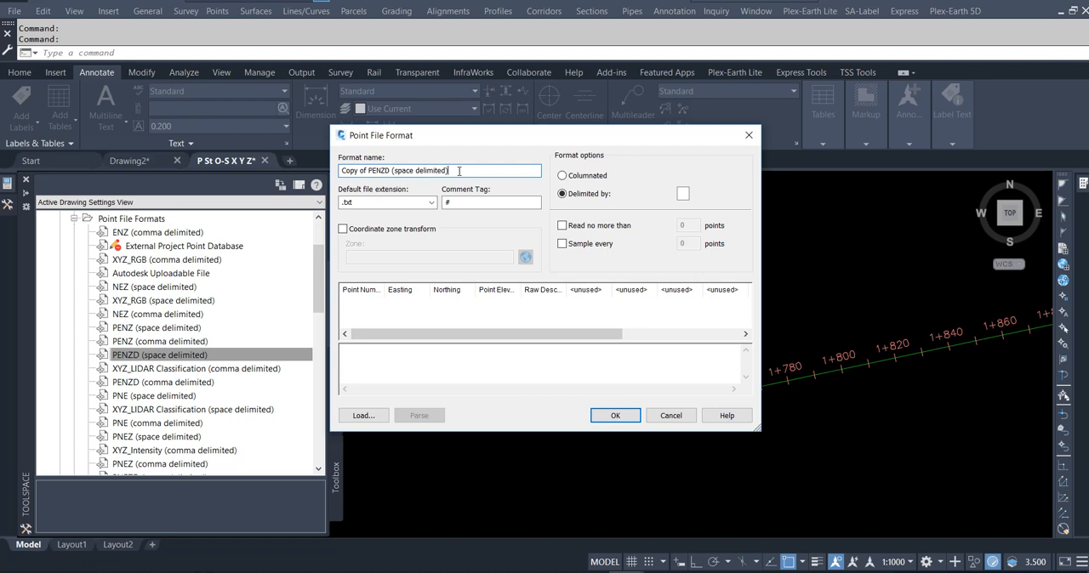
left_click_drag(458, 171, 270, 172)
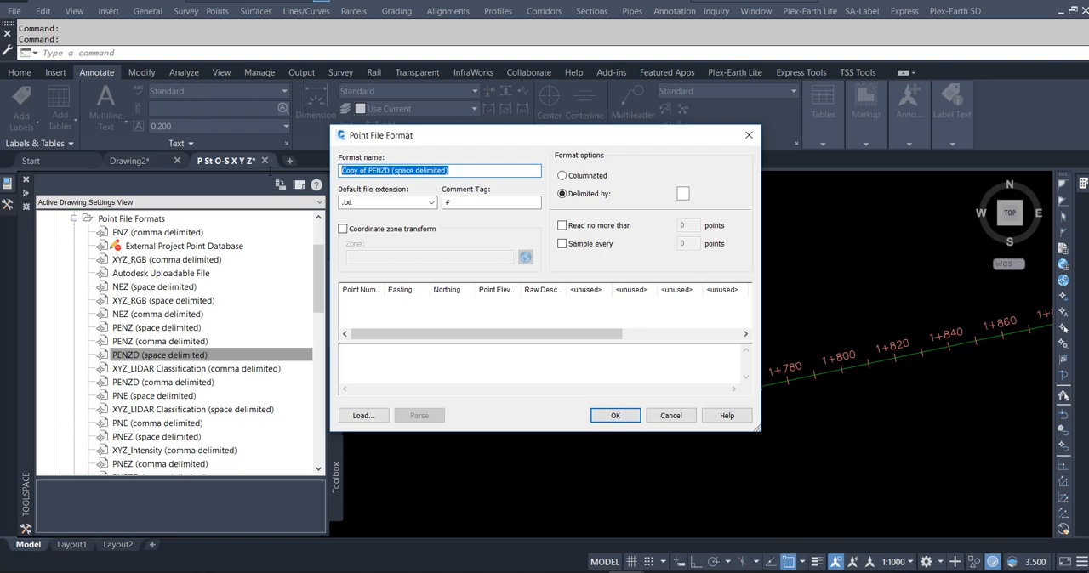
type("Point_Import")
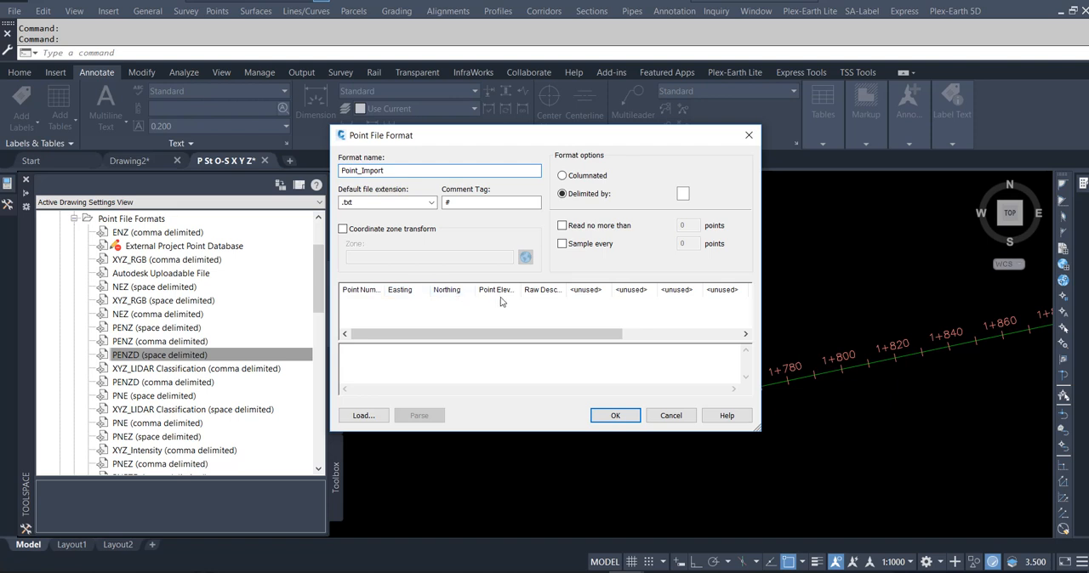
- Assign Station to the first unused column, after the raw description, in the Point_Import format
left_click(595, 292)
left_click(601, 265)
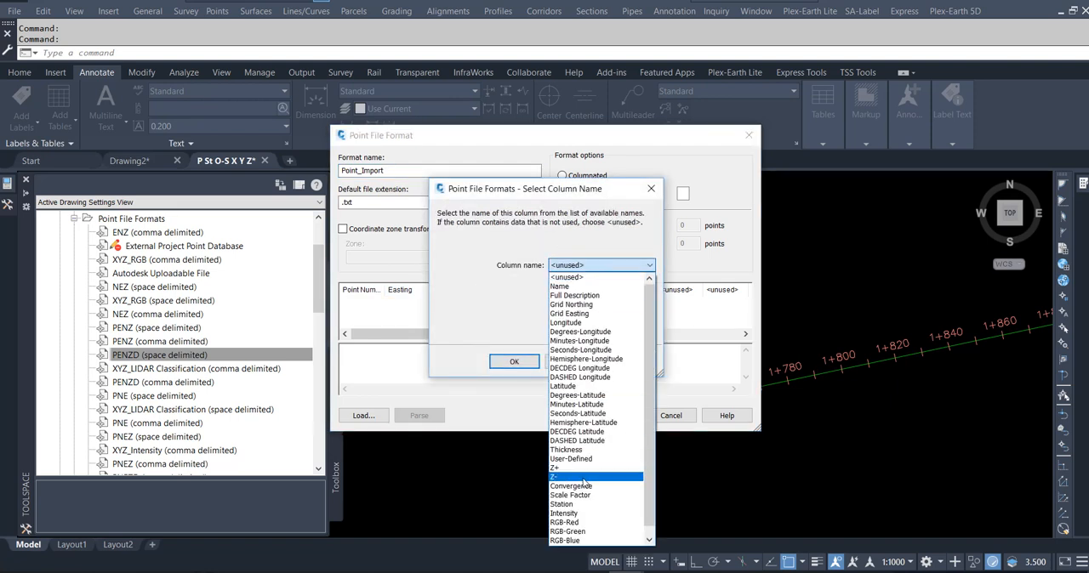
left_click(575, 505)
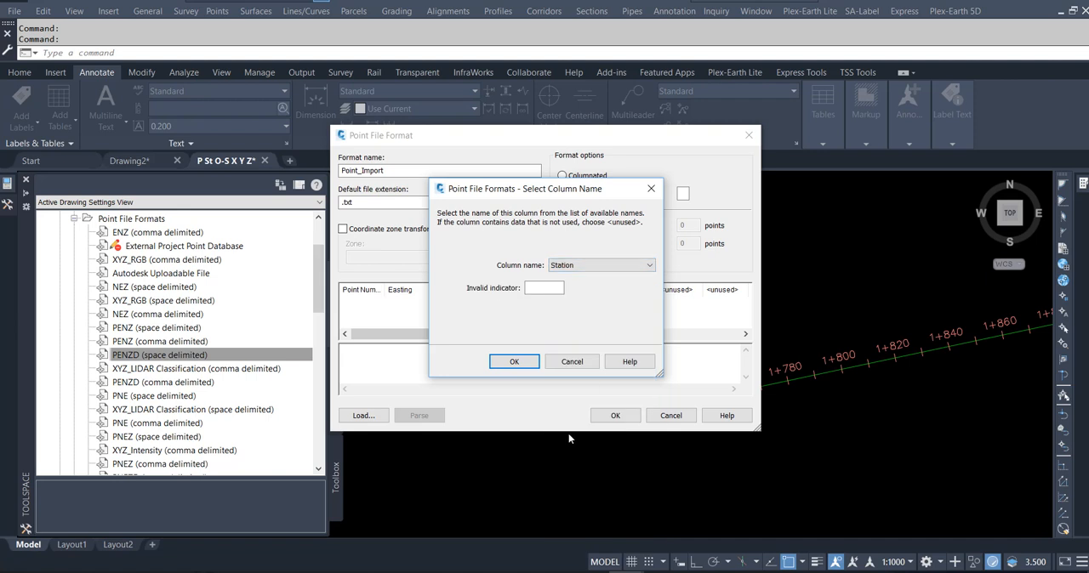
left_click(514, 361)
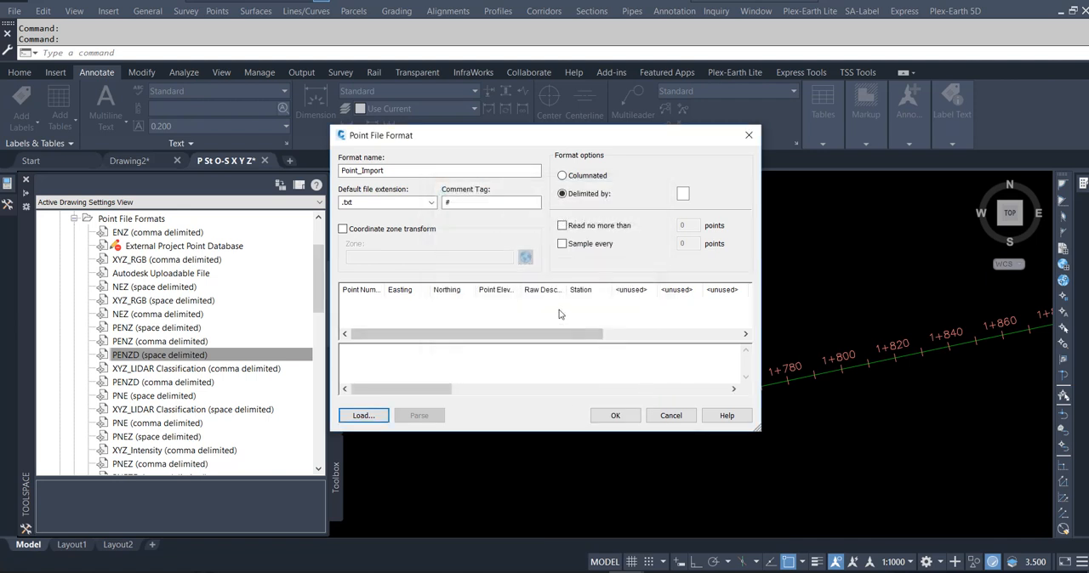
- Try to load 01.csv from the St offset Pr folder as sample data for the point file format
left_click(365, 416)
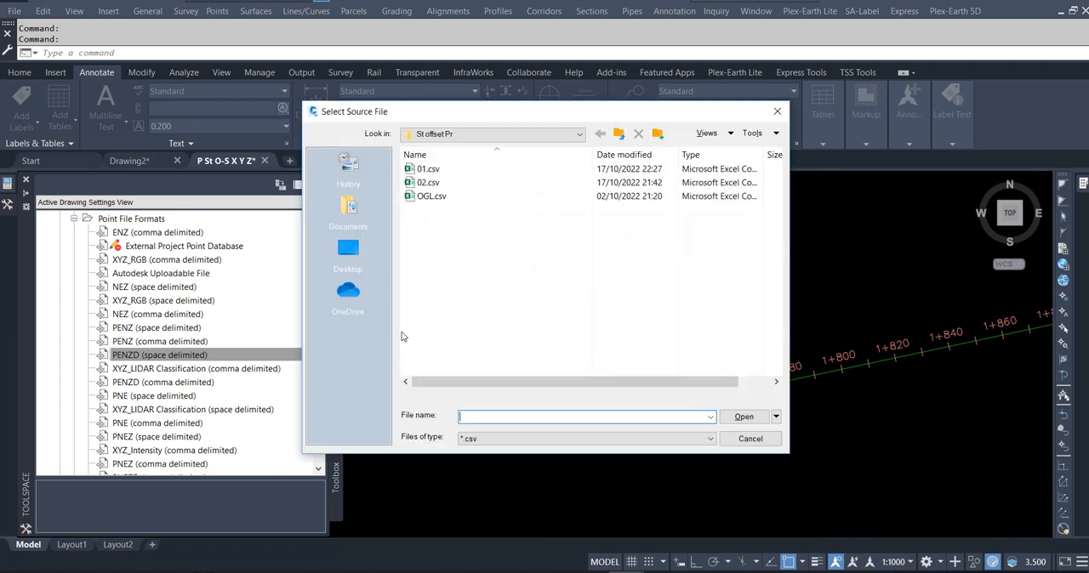
left_click(428, 169)
double_click(430, 171)
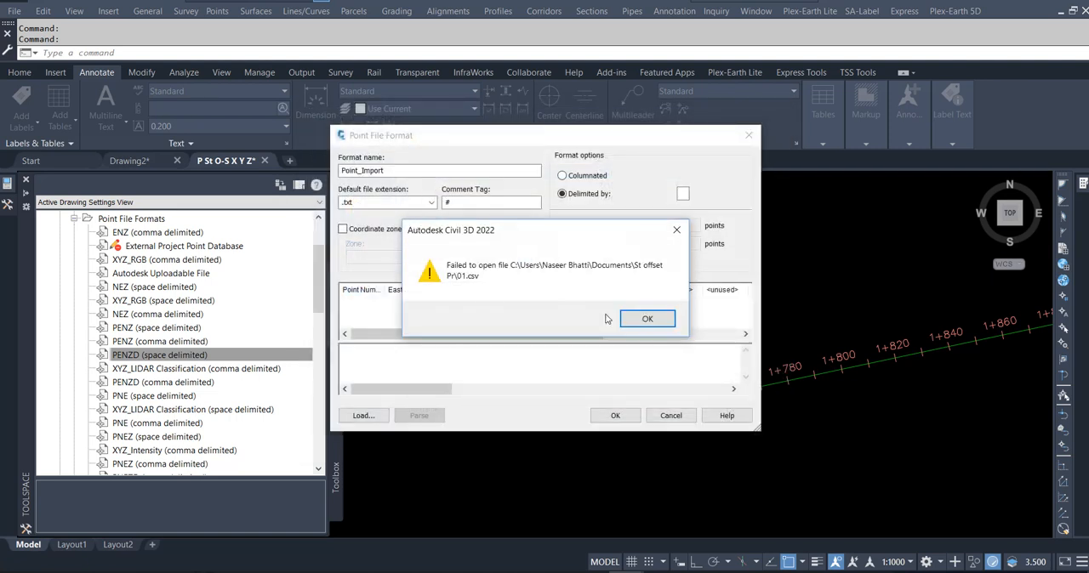
left_click(644, 319)
- Switch to Excel, close the 01 and OGL CSV workbooks without saving, and return to Civil 3D
mouse_move(450, 569)
left_click(479, 511)
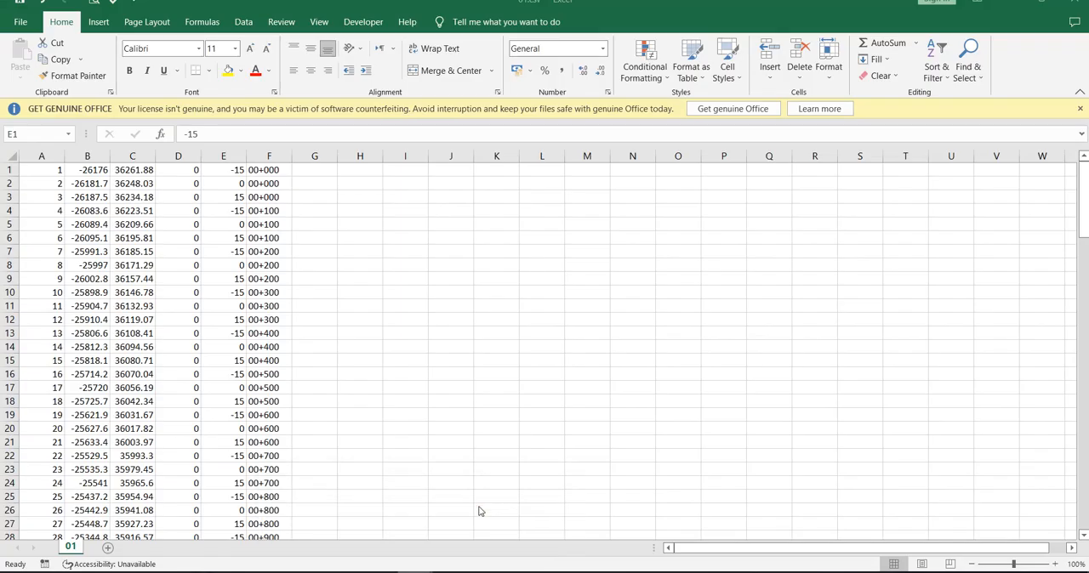
key("alt+F4")
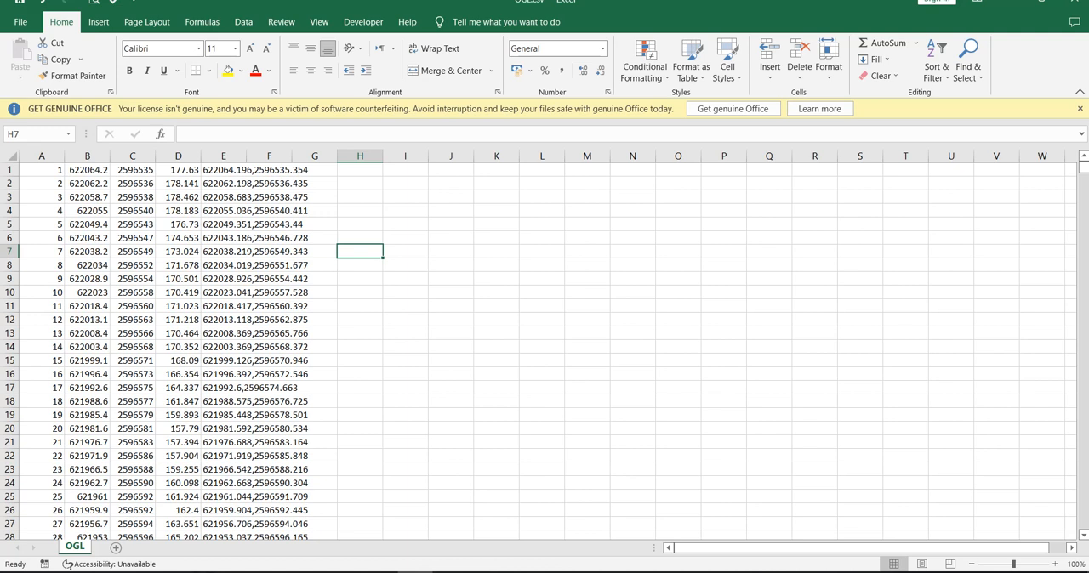
key("alt+F4")
key("n")
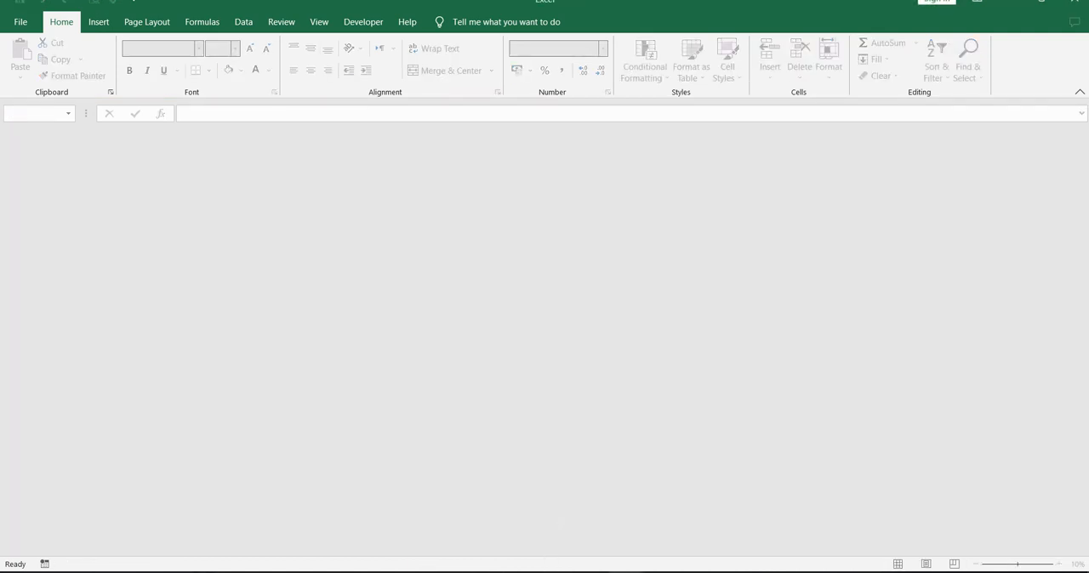
mouse_move(603, 526)
left_click(643, 519)
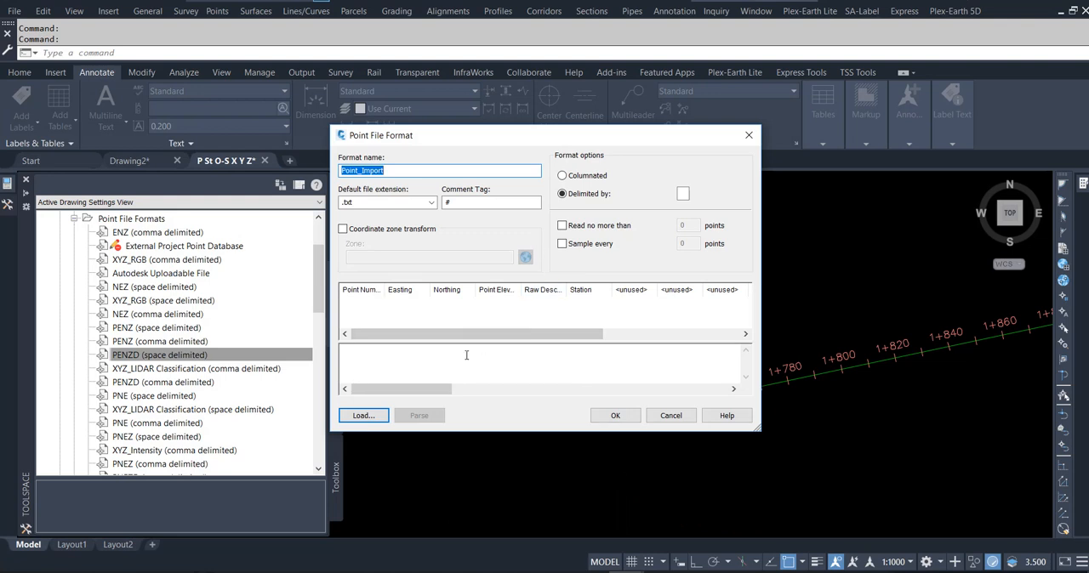
- Load 01.csv as the sample data of the point file format and try to parse it
left_click(363, 415)
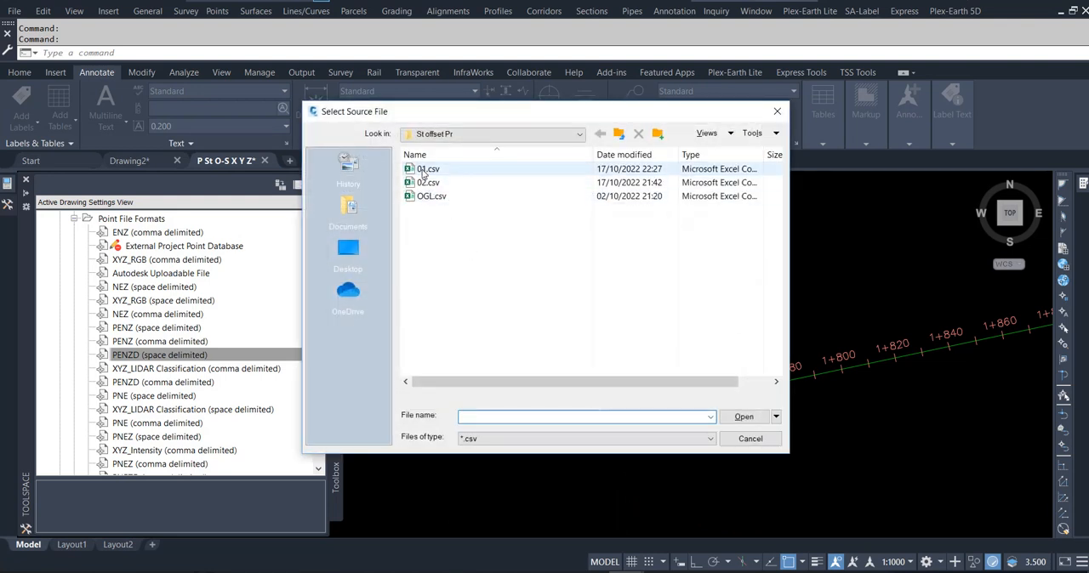
double_click(423, 170)
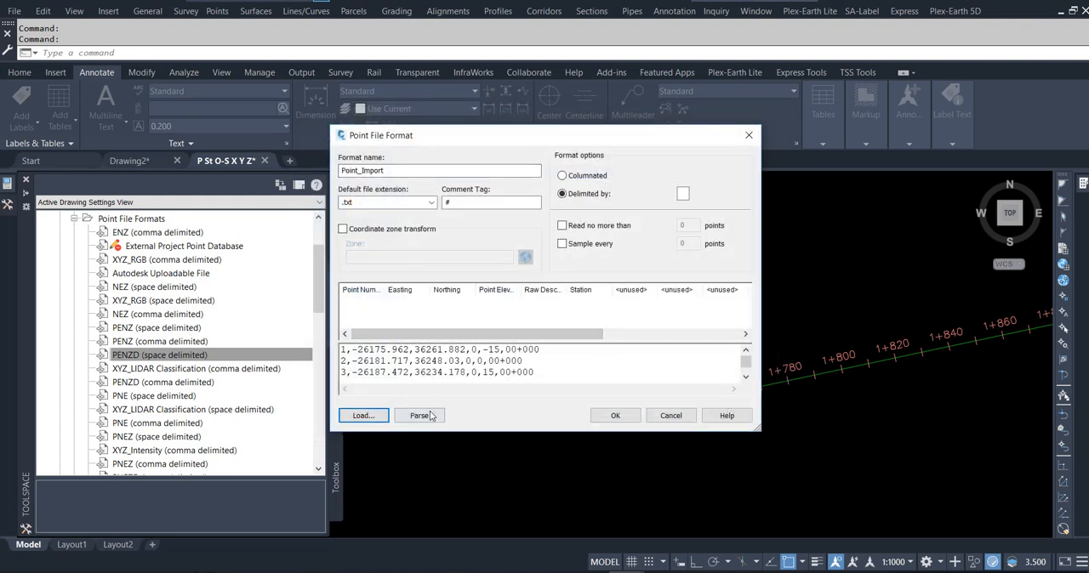
left_click(430, 415)
left_click(635, 320)
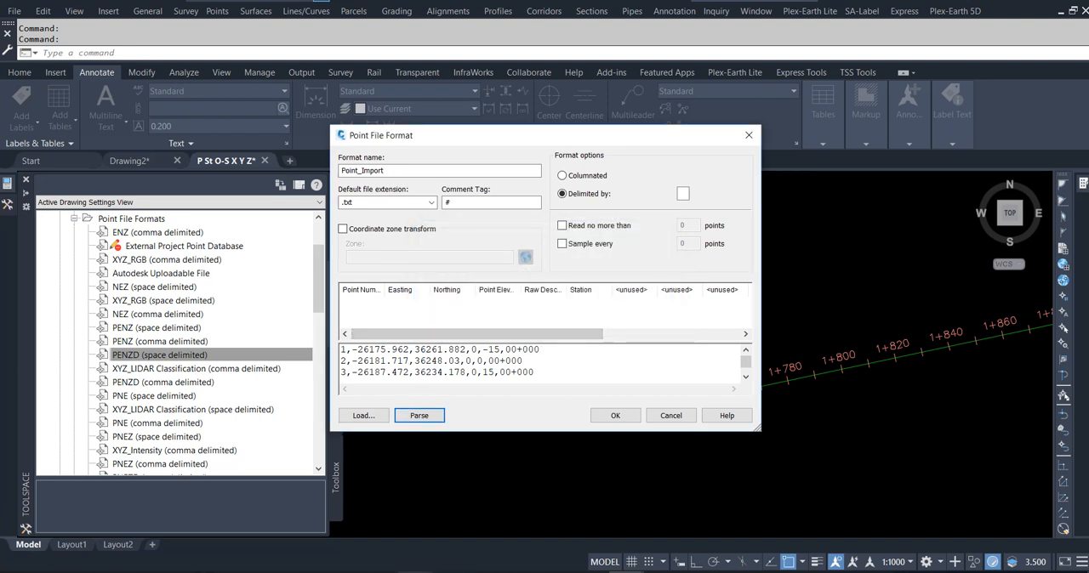
- Rename the point file format as Point-Import
mouse_move(450, 572)
left_click(362, 170)
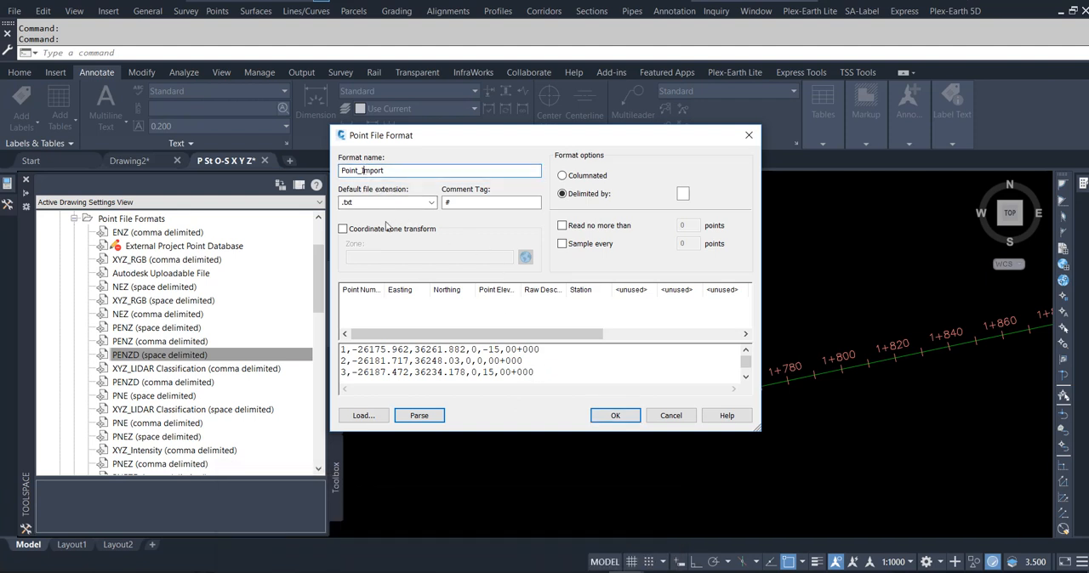
key("BackSpace")
type("-")
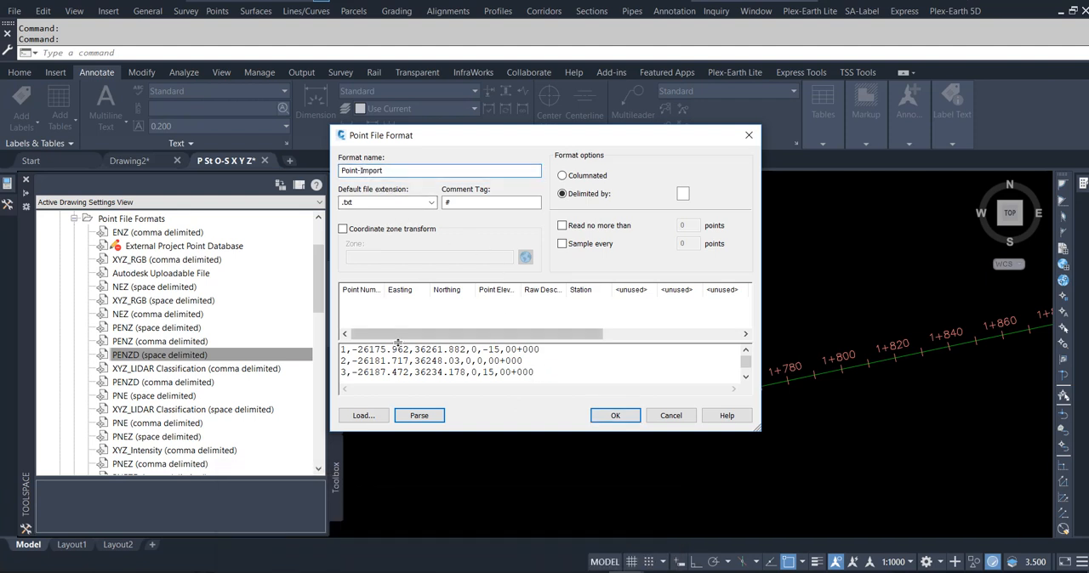
- Reload 01.csv as the sample data of the point file format and try parsing it again
left_click(418, 423)
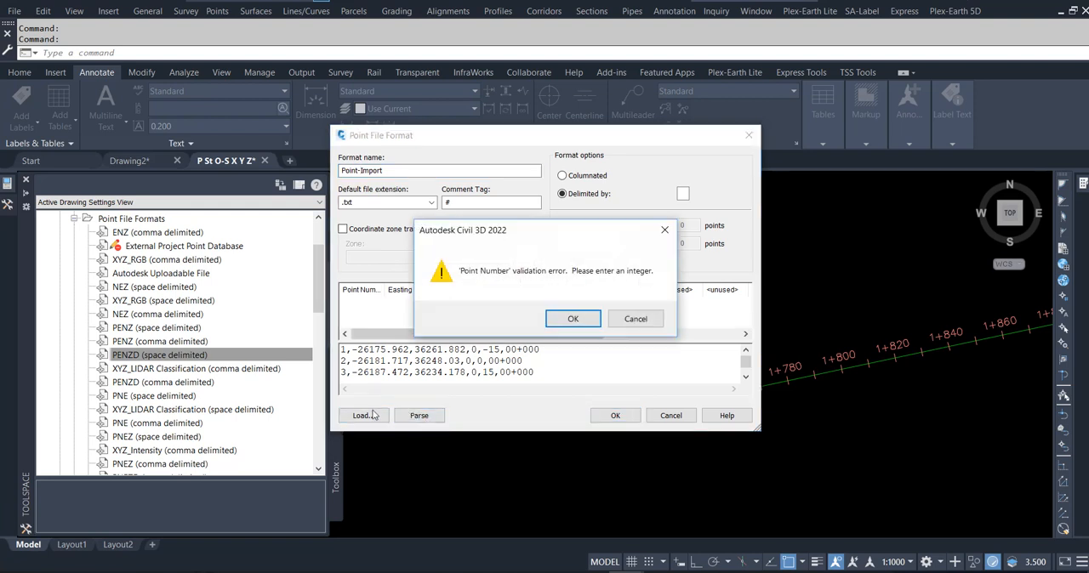
left_click(573, 321)
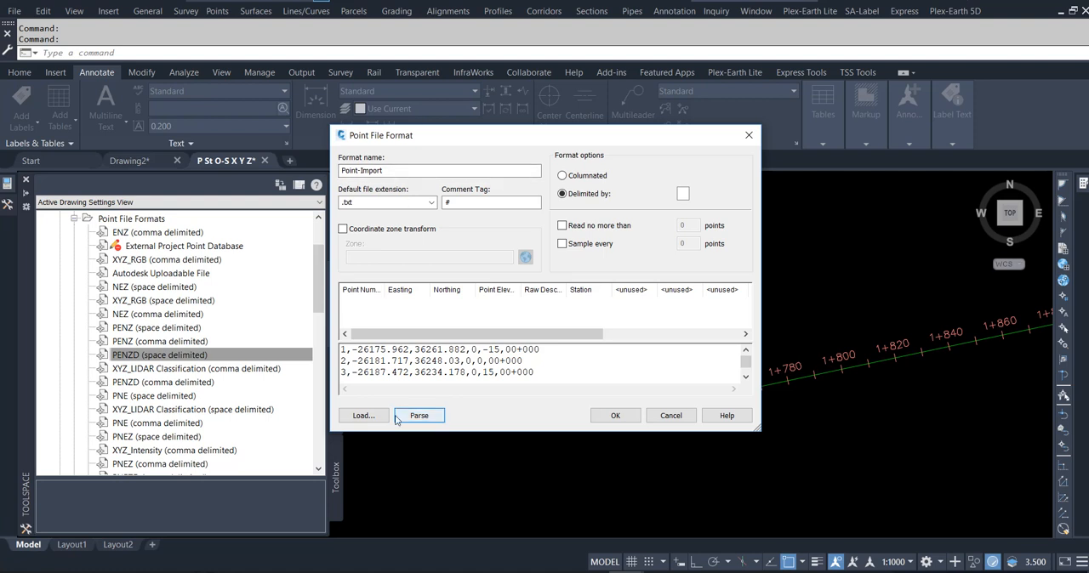
left_click(366, 416)
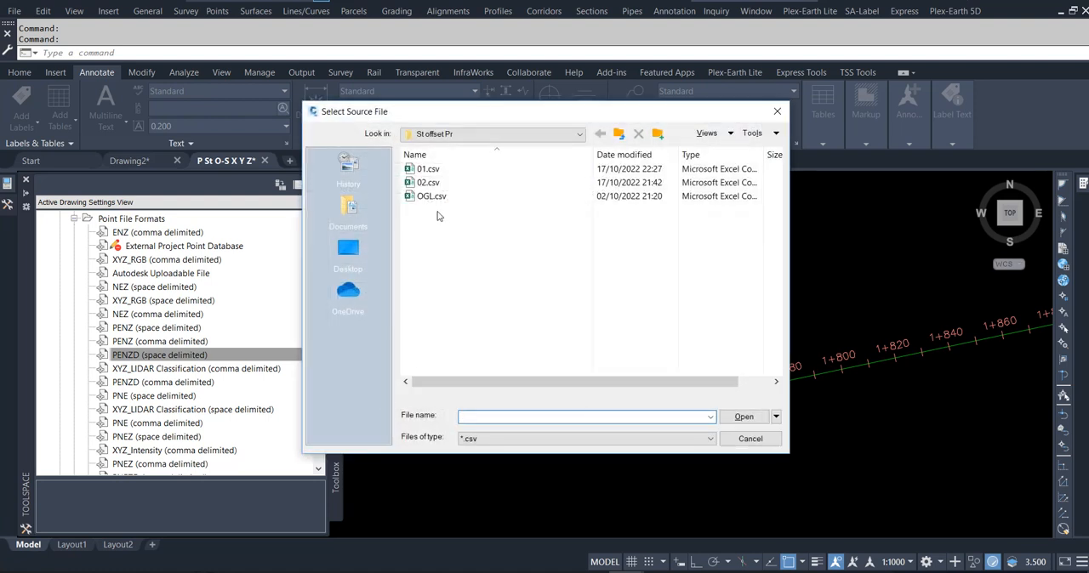
double_click(432, 174)
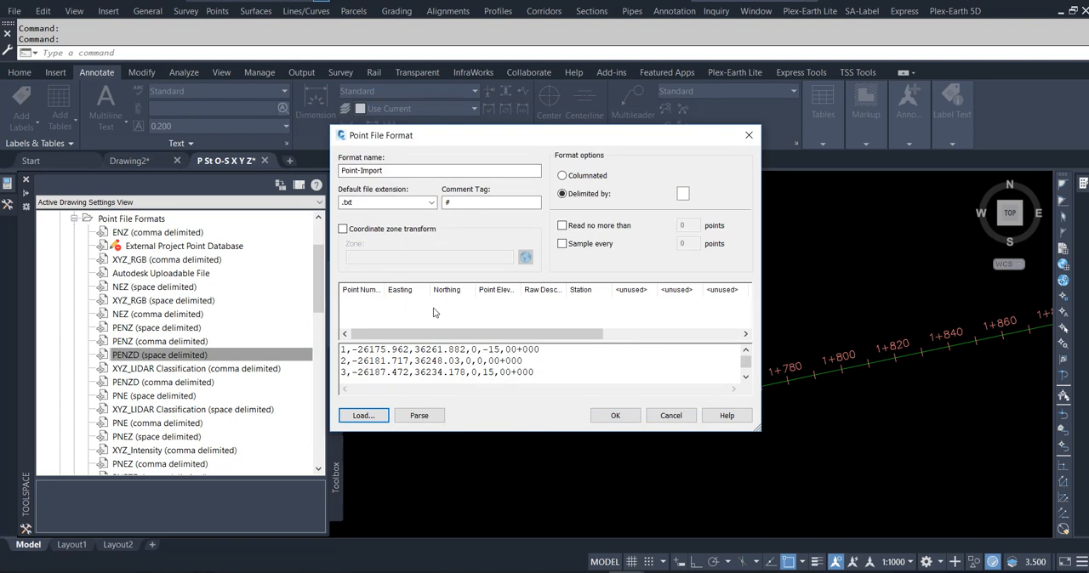
left_click(419, 416)
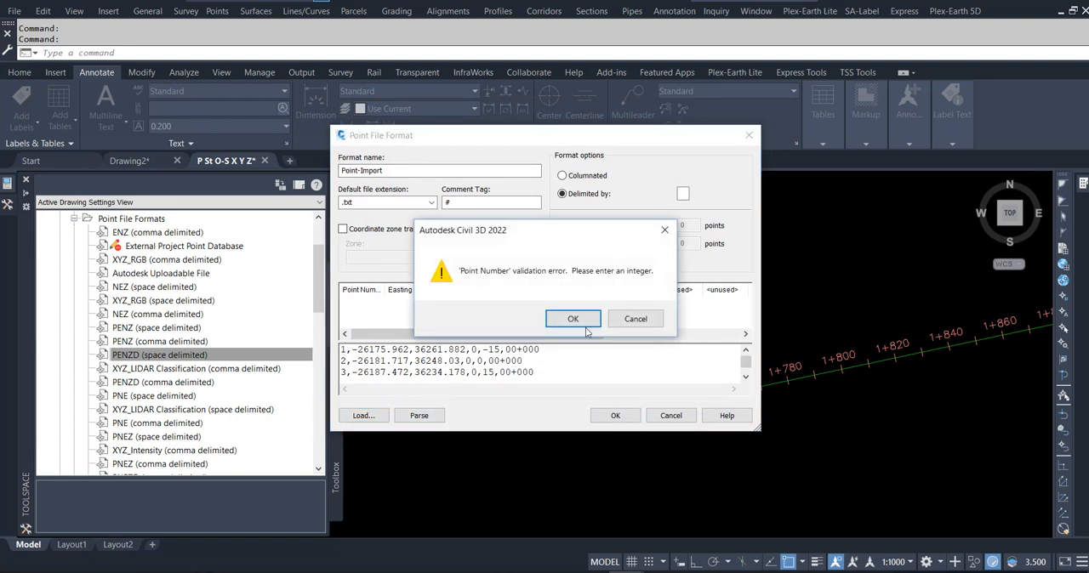
left_click(585, 327)
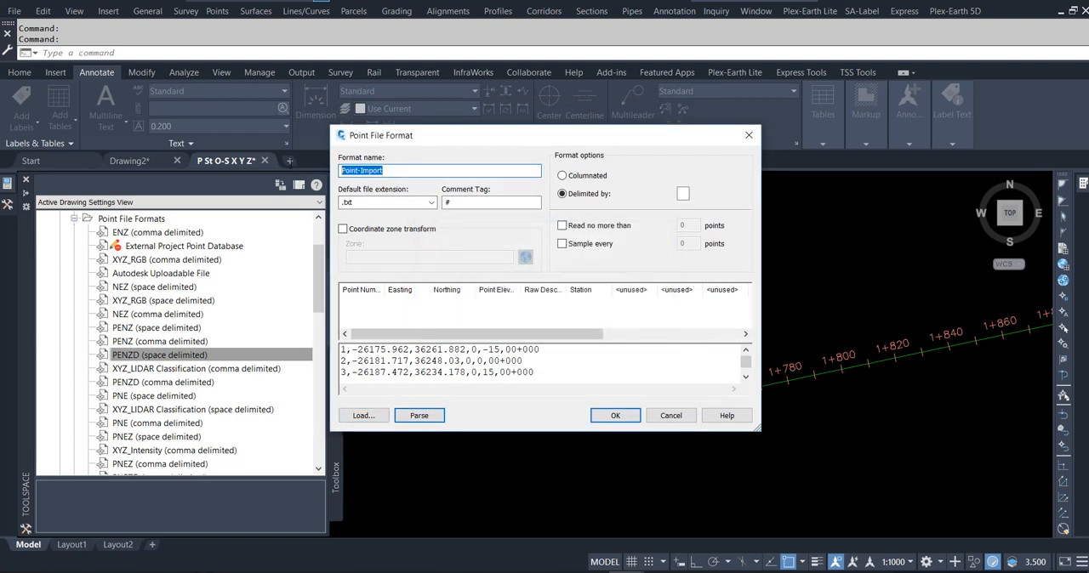
- Rename the point file format as P-XY-Z-os_st and set its delimiter to a comma
type("P-XY-Z-os_st")
left_click(684, 194)
type(",")
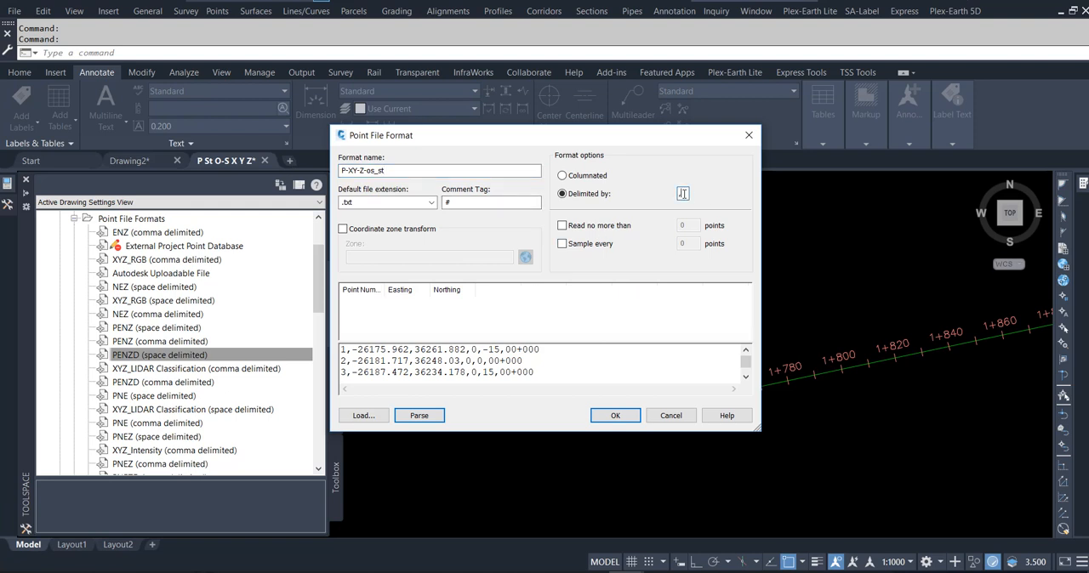
- Parse the loaded 01.csv sample data and save the point file format
left_click(402, 417)
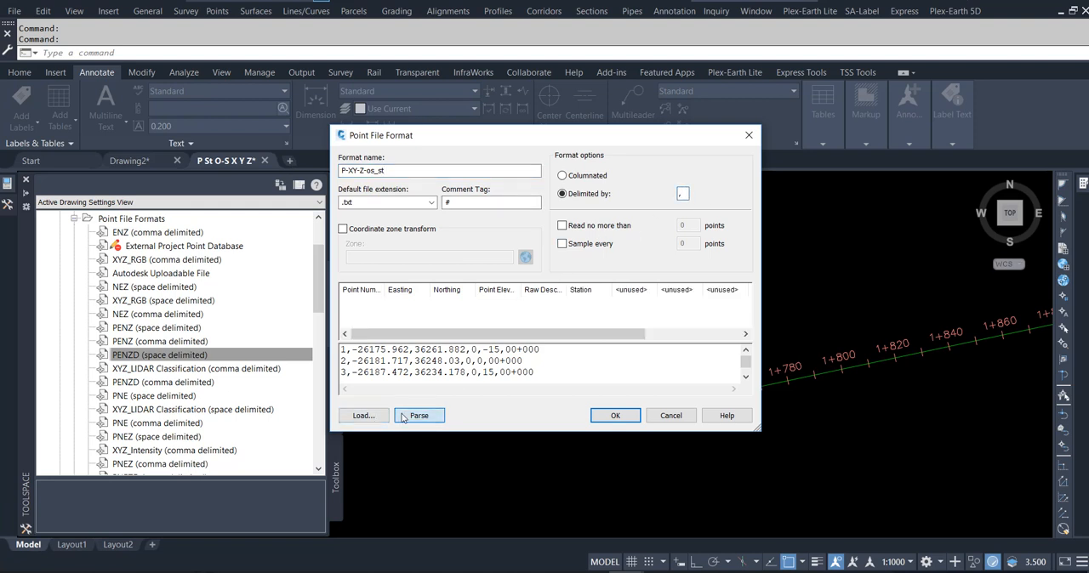
left_click(402, 417)
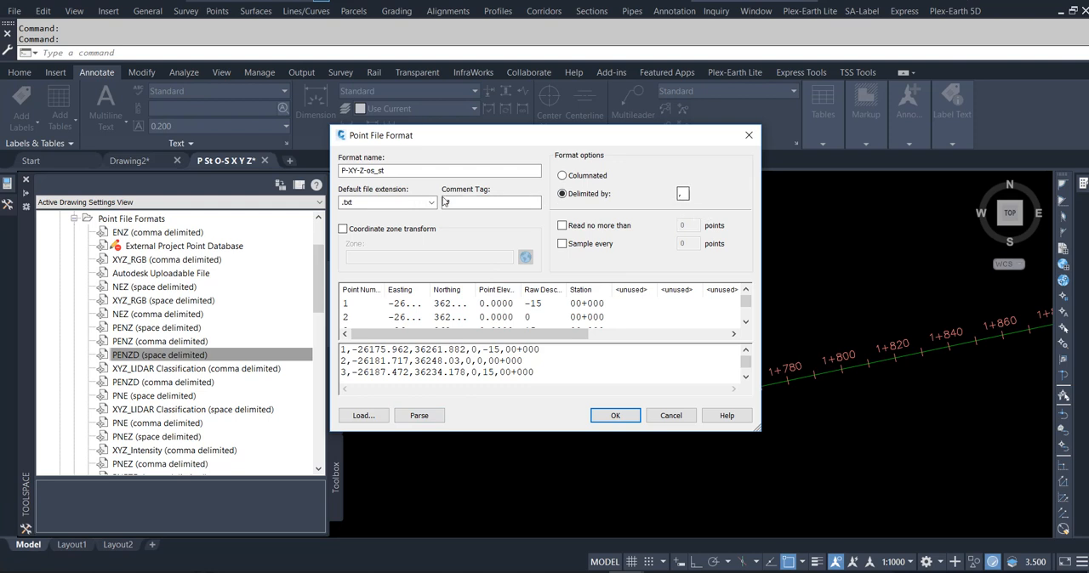
left_click(384, 171)
key("Return")
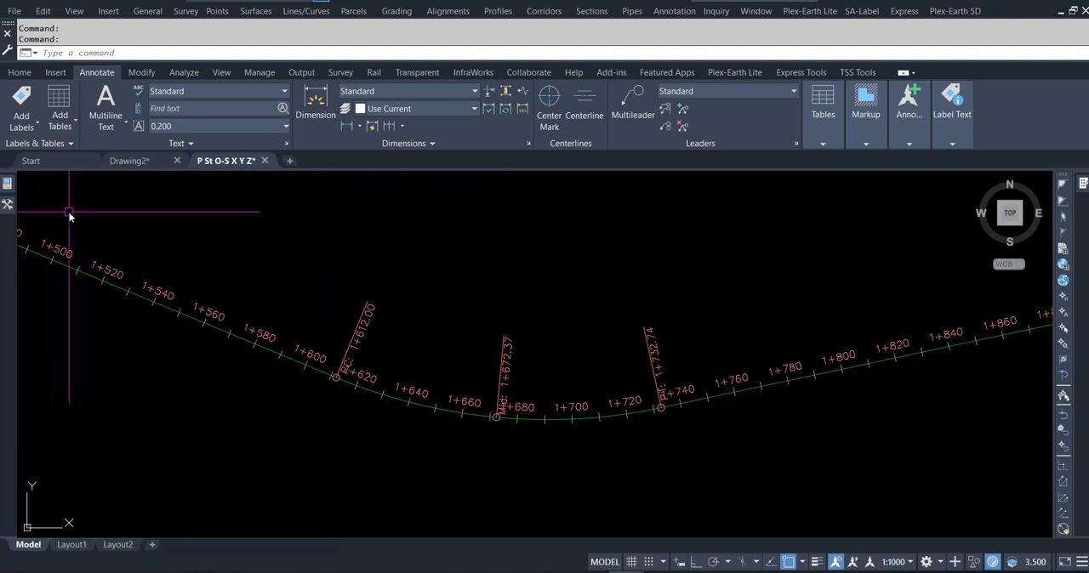
- Start a point import with 01.csv as the source file and P-XY-Z-os_st as the point file format
mouse_move(9, 207)
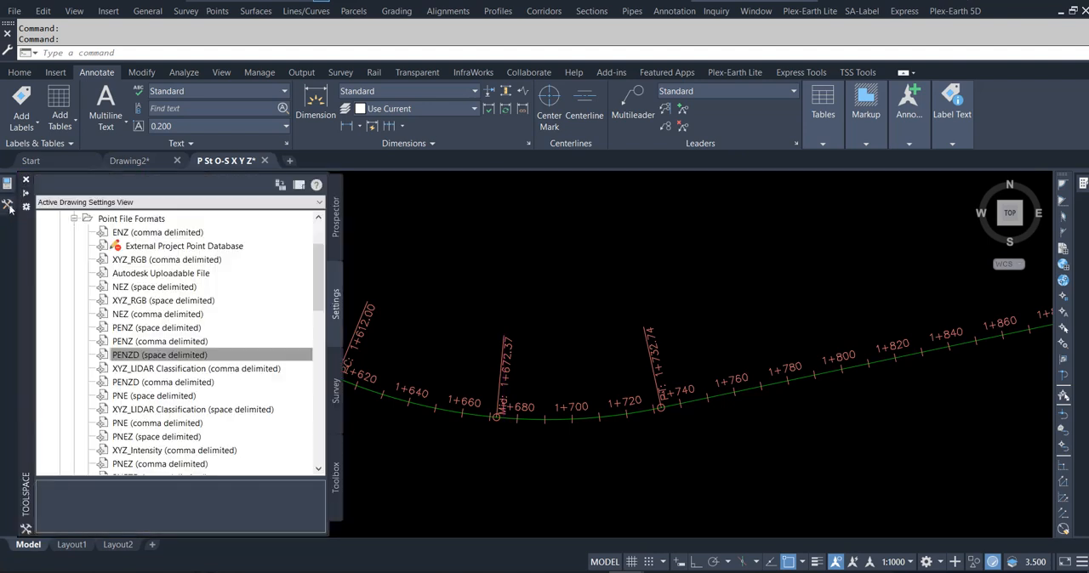
left_click(336, 221)
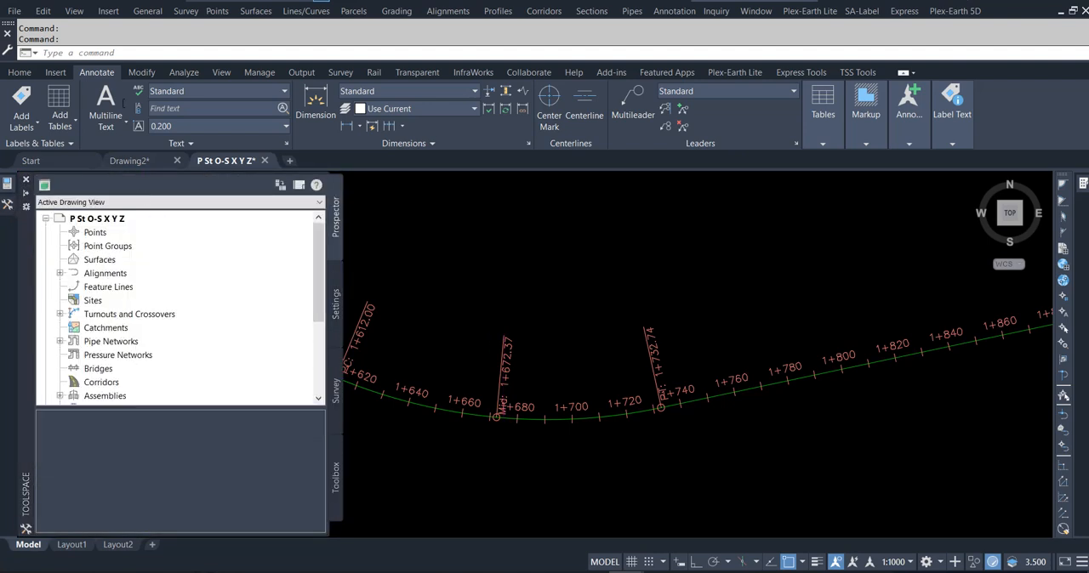
left_click(19, 73)
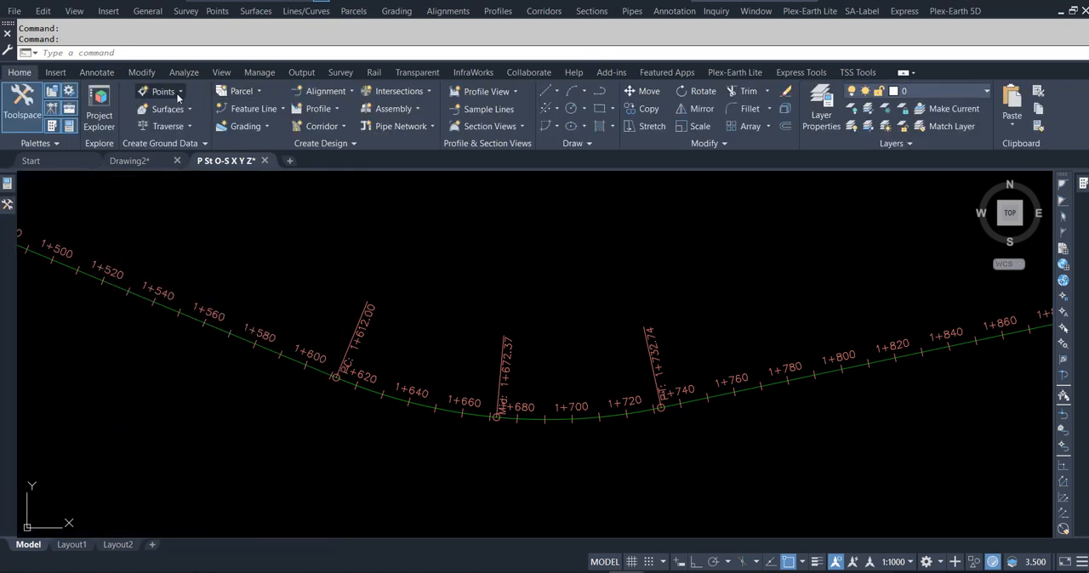
left_click(176, 92)
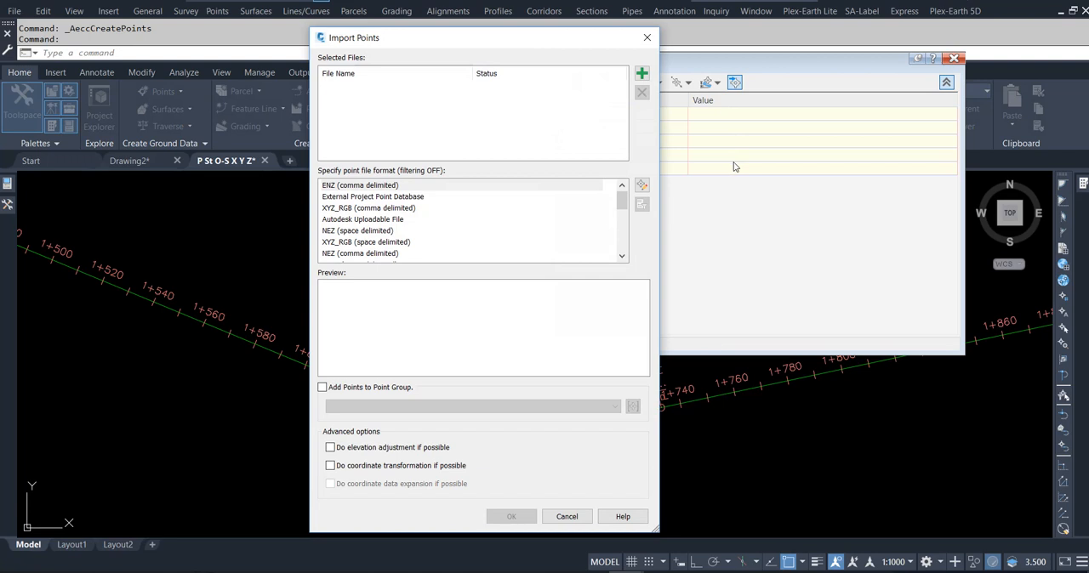
left_click(641, 73)
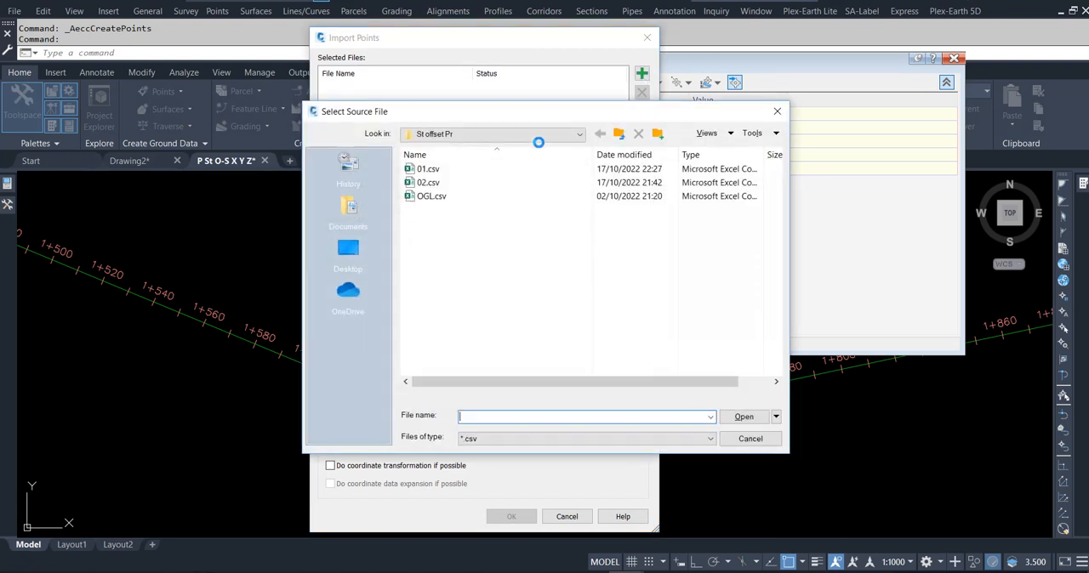
double_click(427, 169)
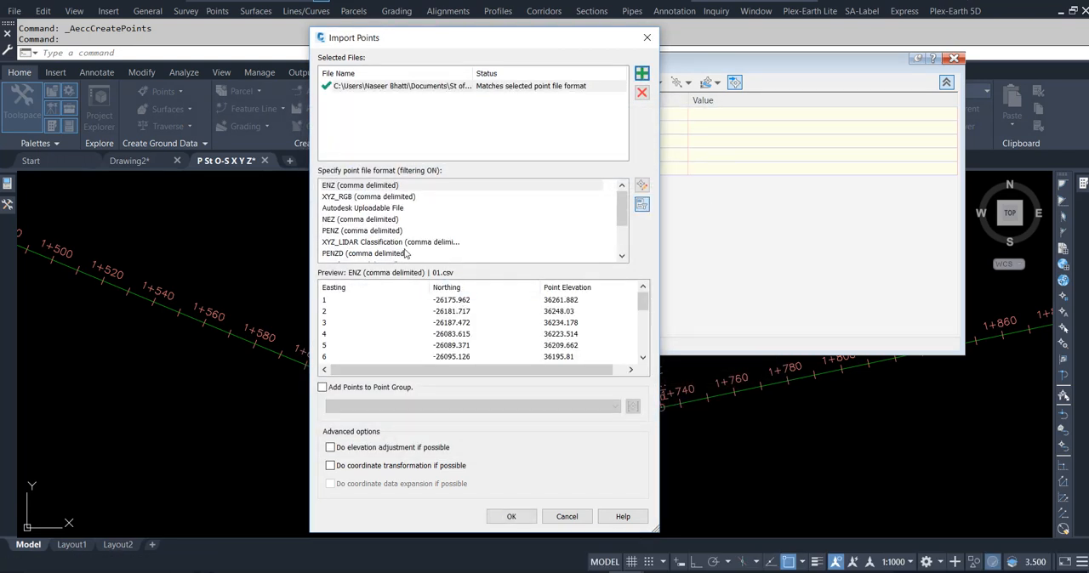
scroll(360, 234, "down", 2)
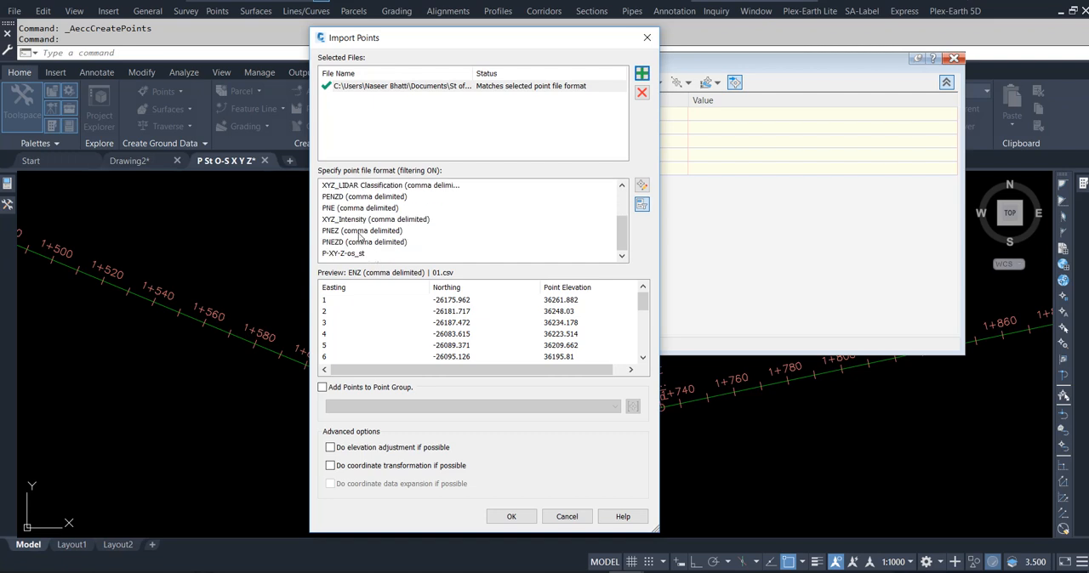
left_click(357, 254)
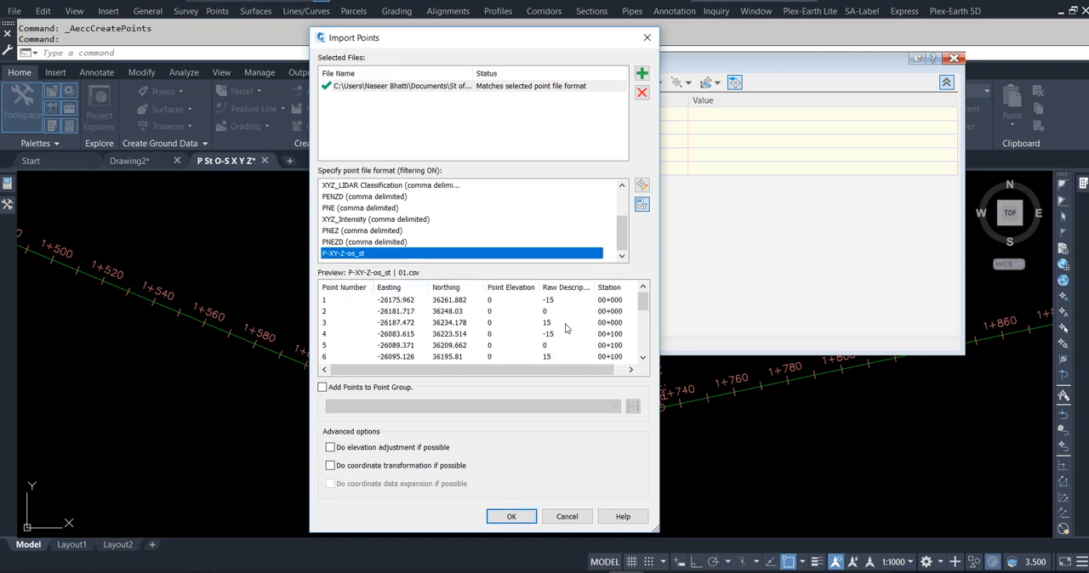
- Assign the imported points to a new point group named 012 and complete the import
left_click(323, 387)
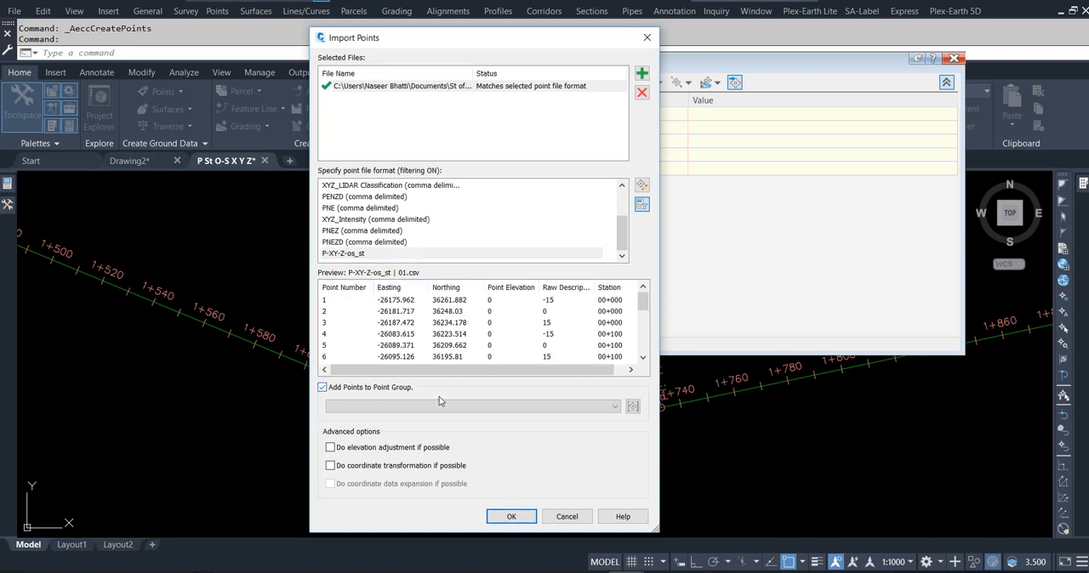
left_click(632, 407)
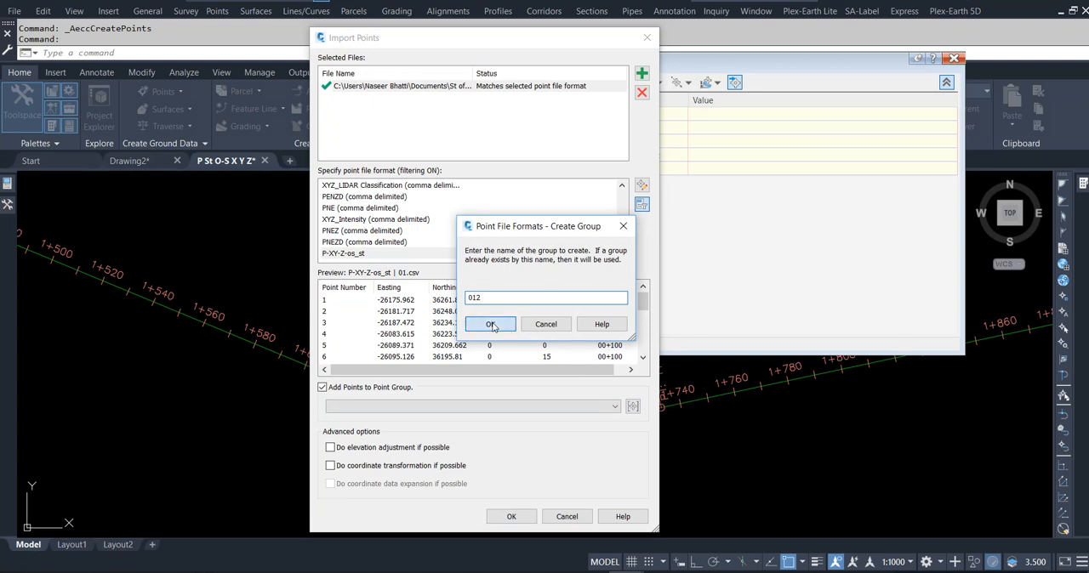
left_click(490, 324)
left_click(511, 516)
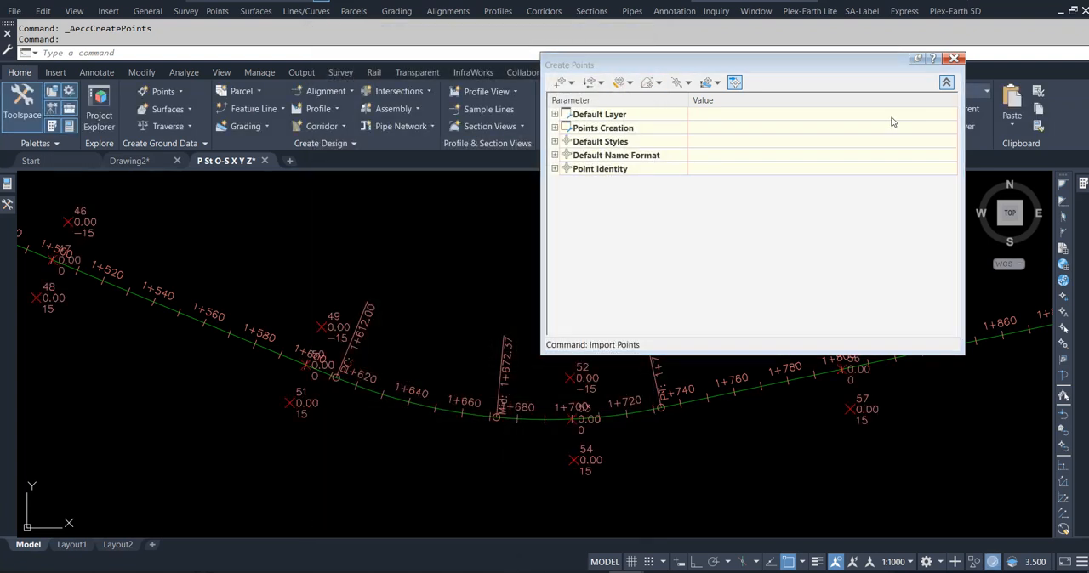
left_click(953, 58)
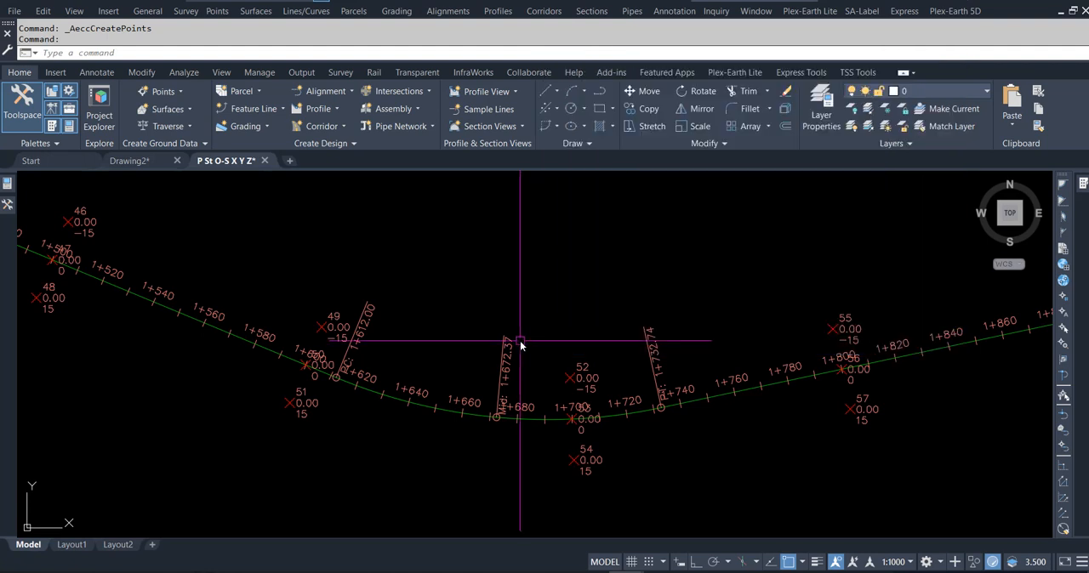
- In the properties of point group 012, copy the Point#-Elevation-Description label style and name the copy New Format st offset
scroll(316, 418, "up", 1)
scroll(347, 421, "up", 2)
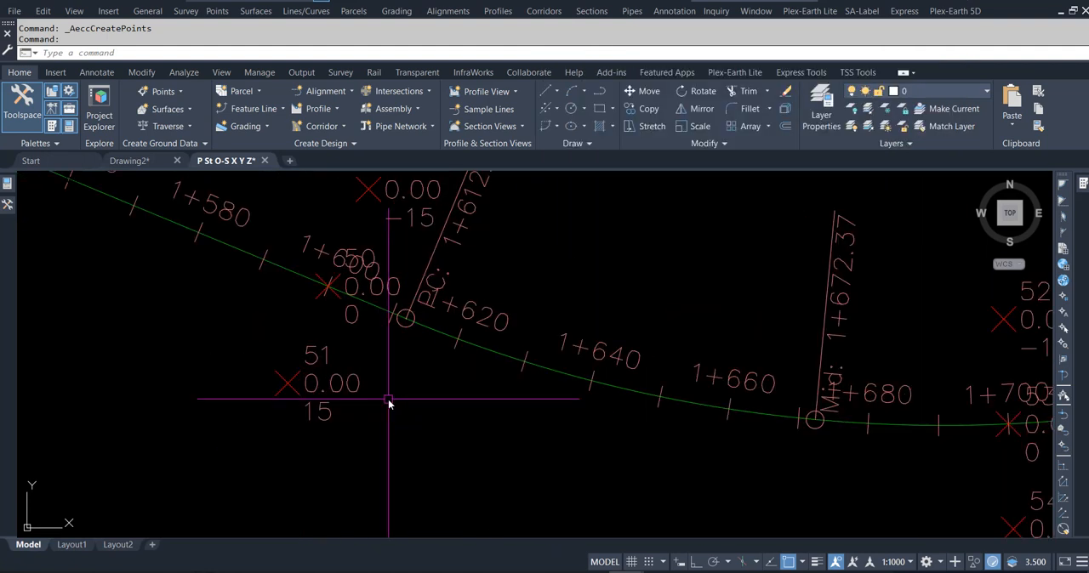
scroll(398, 421, "down", 2)
scroll(403, 303, "up", 2)
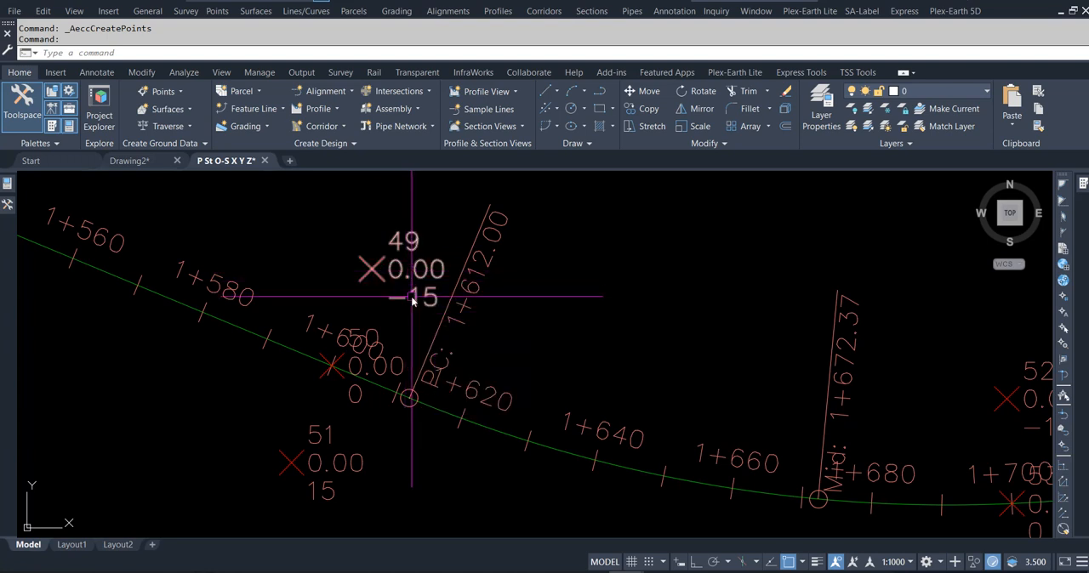
left_click(371, 270)
right_click(372, 272)
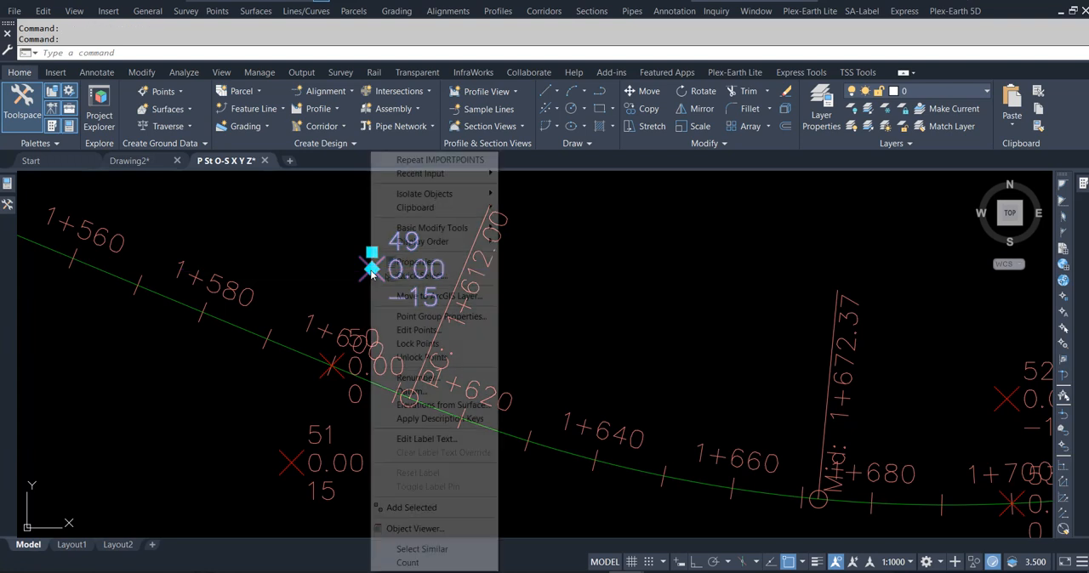
left_click(438, 316)
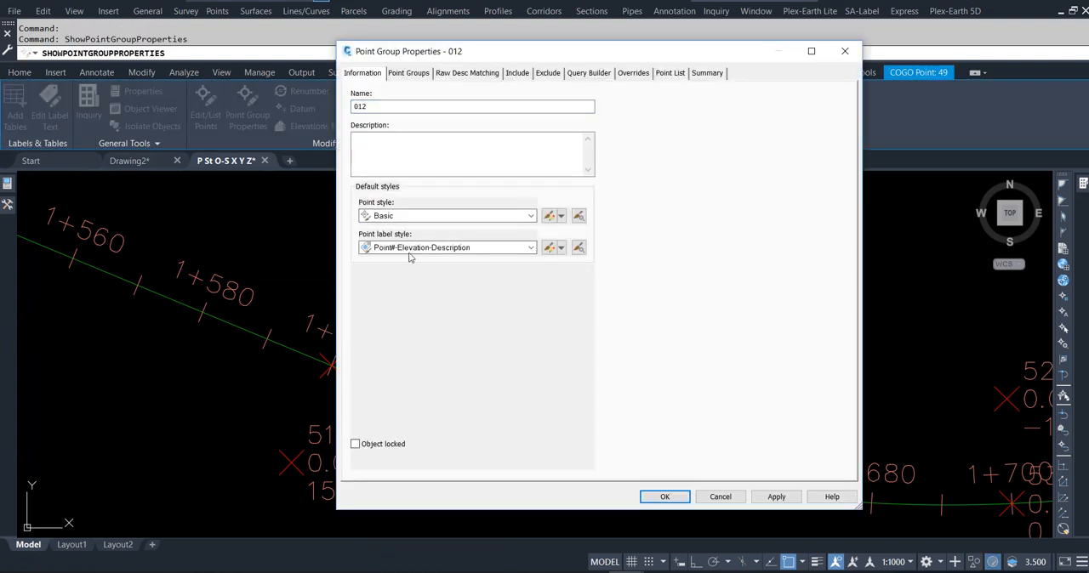
left_click(561, 250)
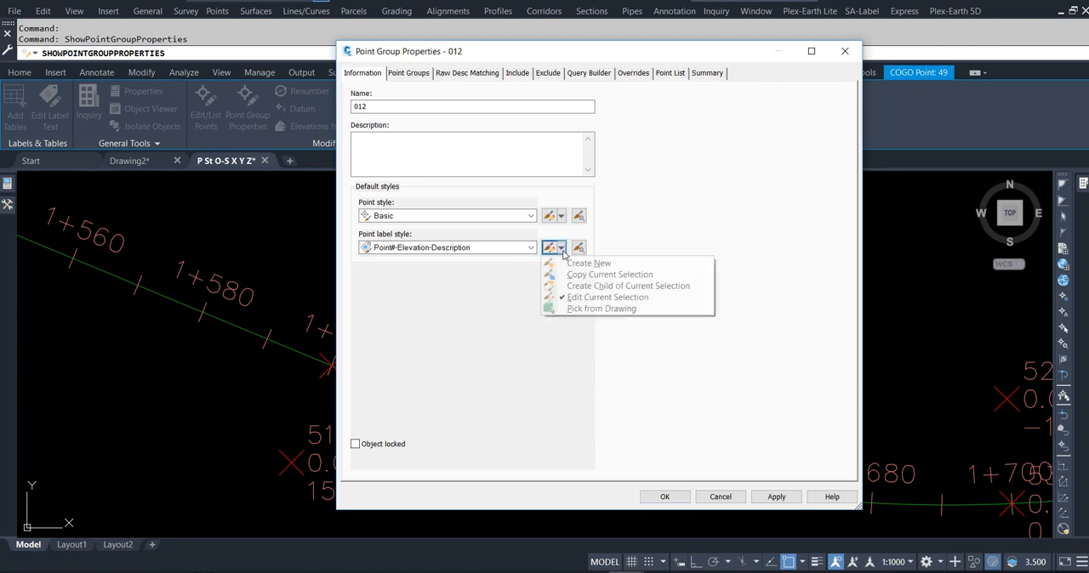
left_click(591, 274)
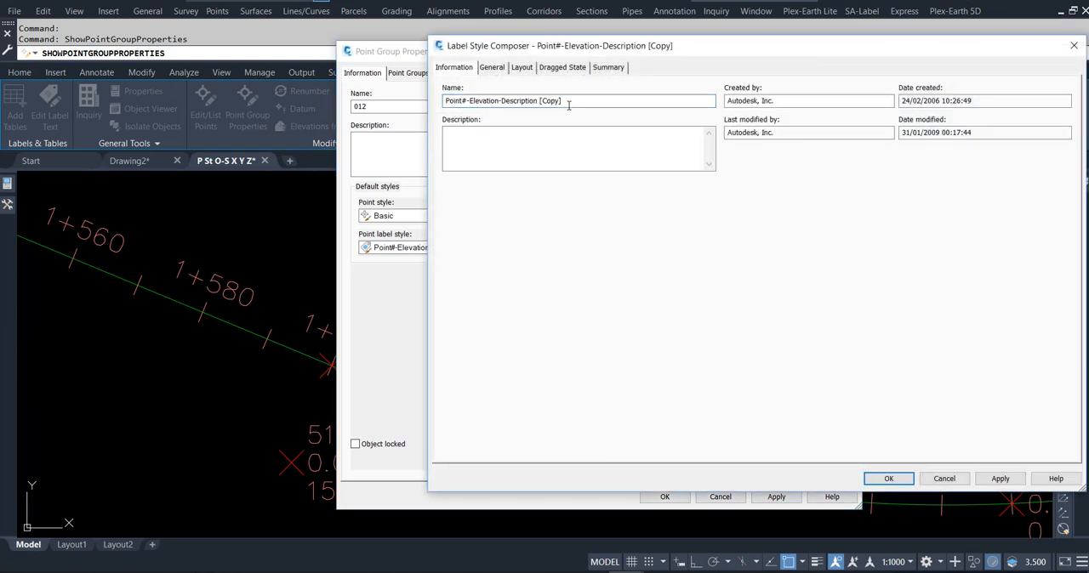
left_click_drag(566, 102, 390, 91)
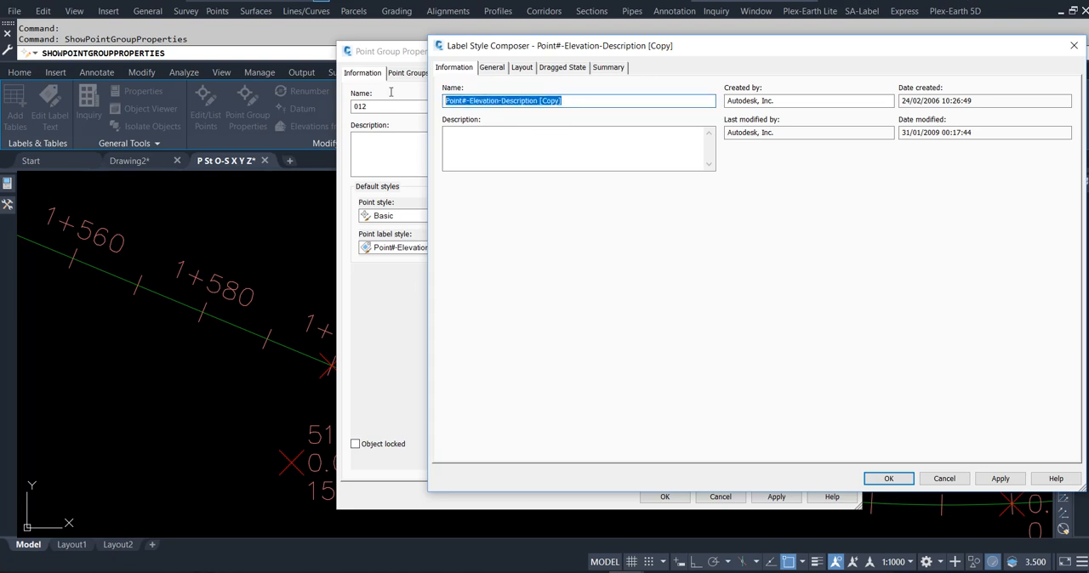
type("New Format st offset")
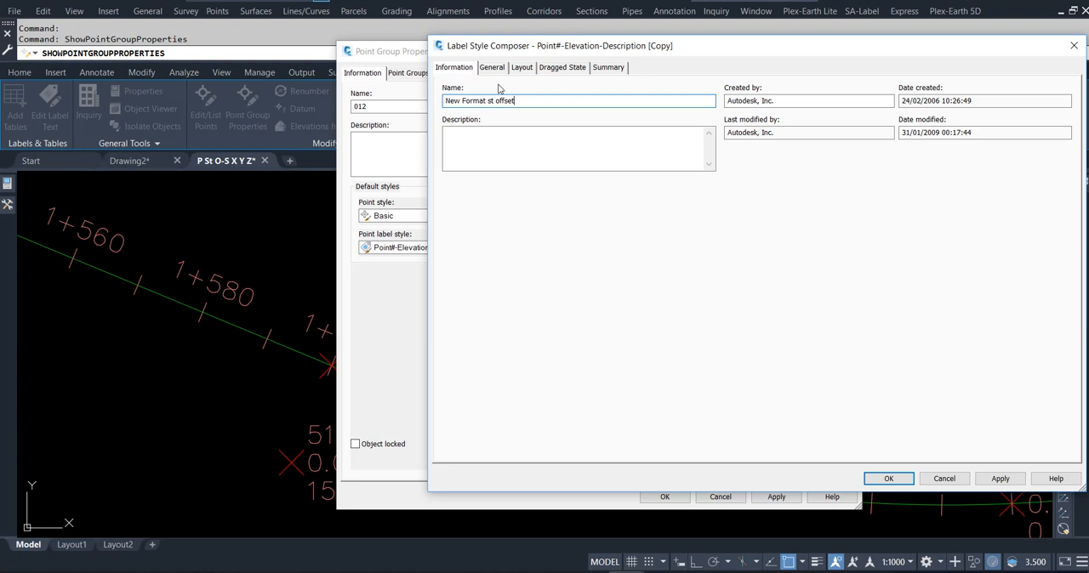
- Add a text component to the New Format st offset label style layout and name it Sta
left_click(521, 68)
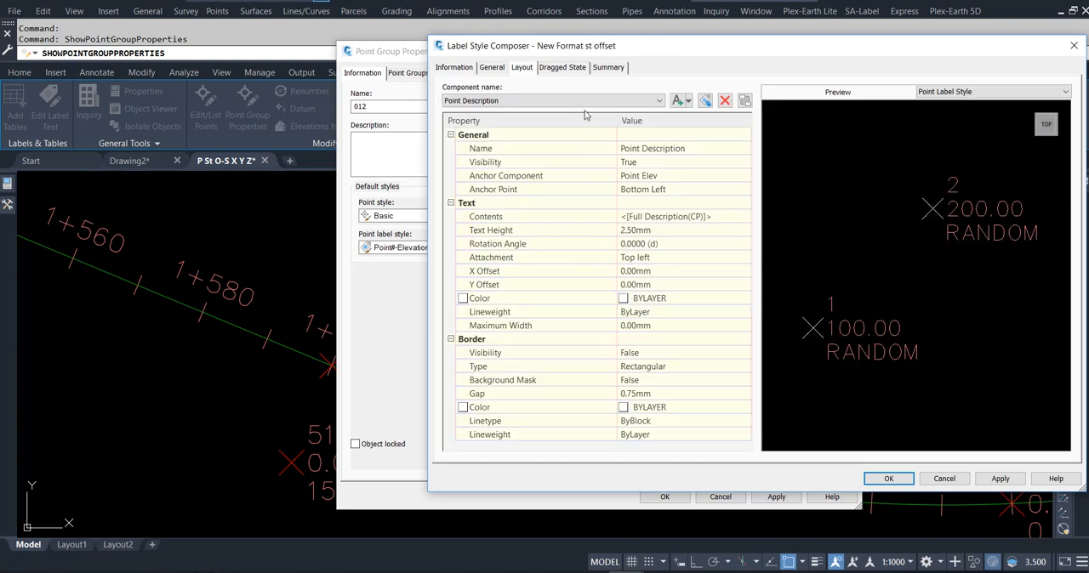
left_click(581, 101)
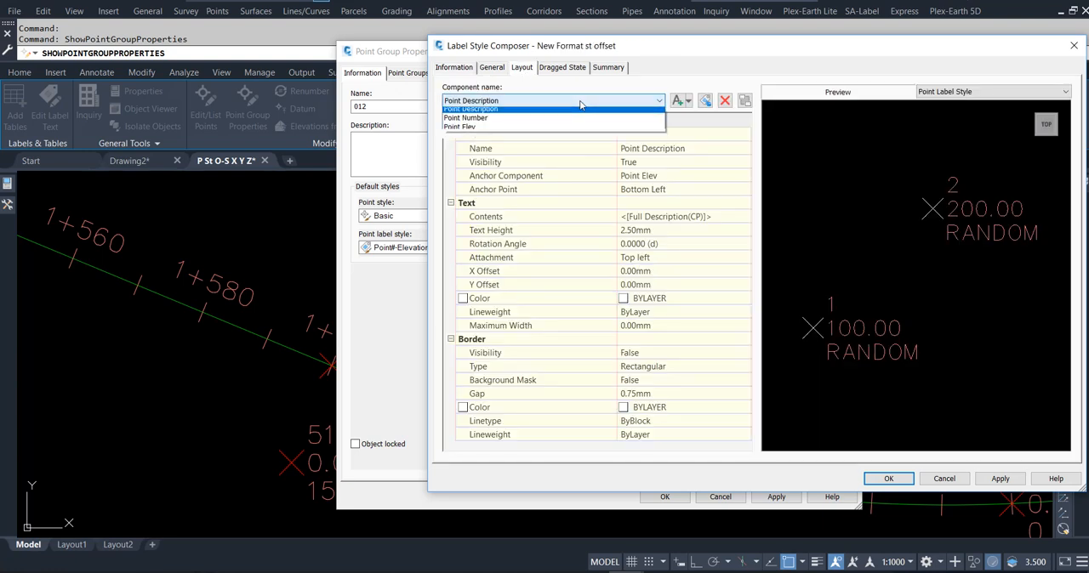
left_click(729, 71)
left_click(687, 101)
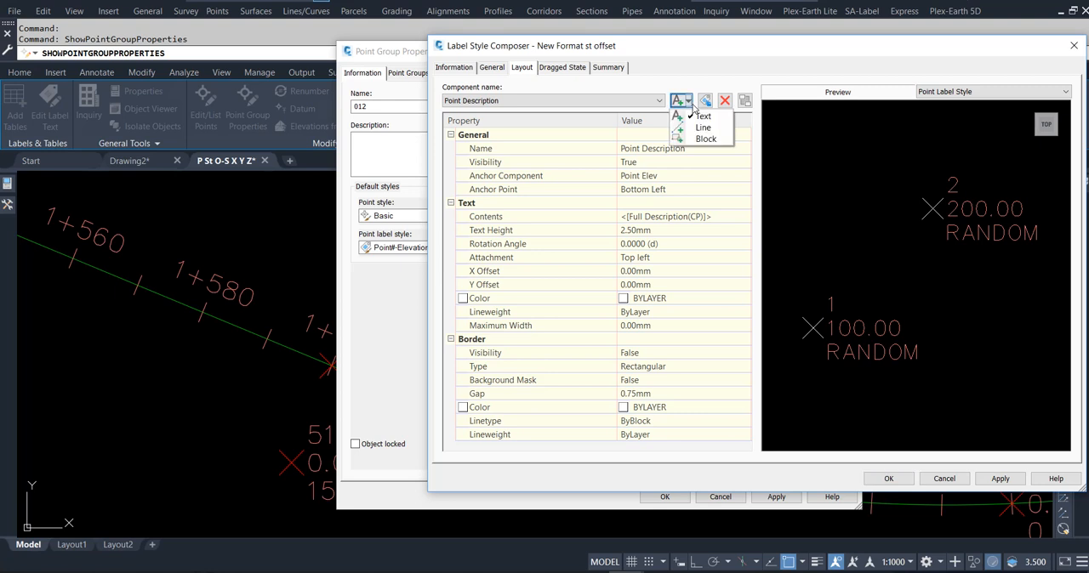
left_click(701, 116)
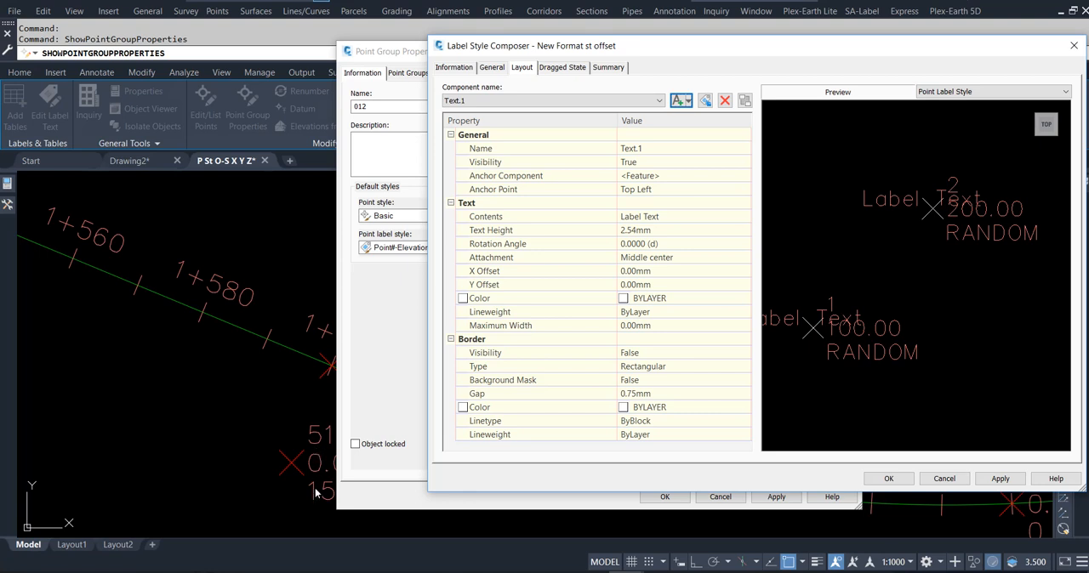
left_click(655, 150)
type("Sta.")
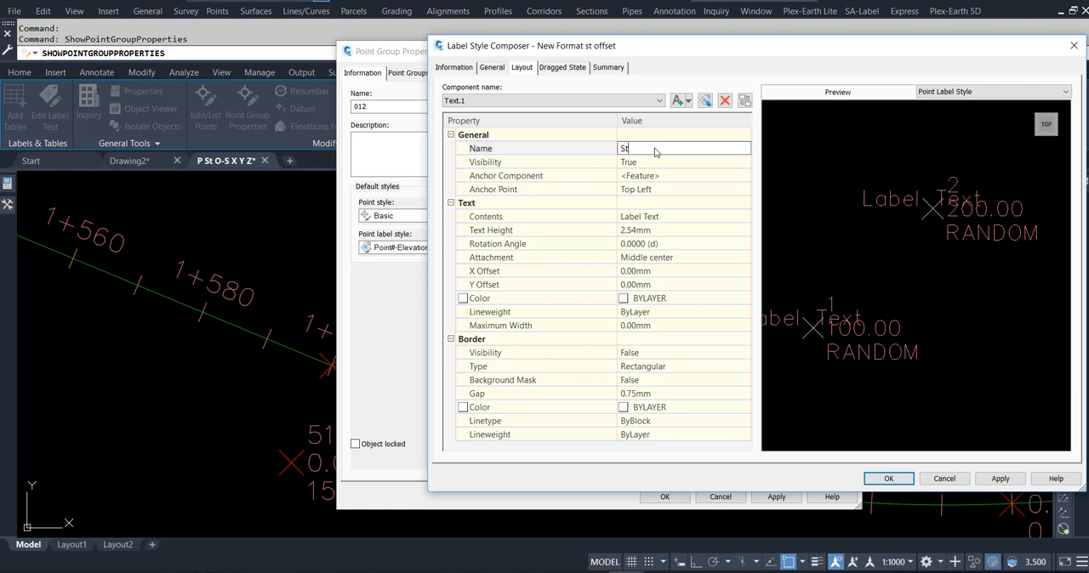
- Replace the Sta. component's default text with the prefix Sta. followed by the Station property
left_click(682, 221)
left_click(745, 216)
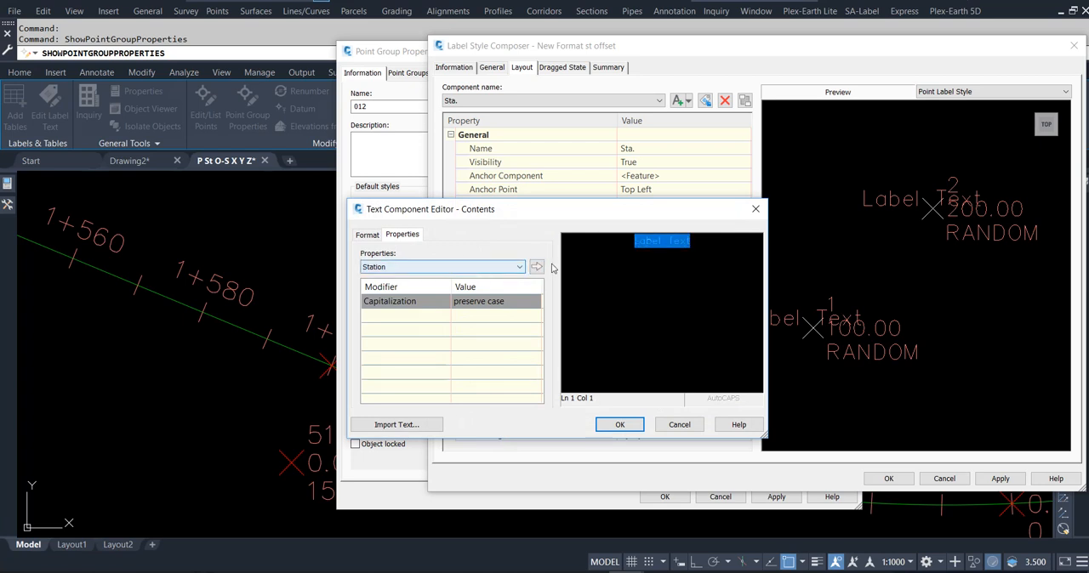
key("Delete")
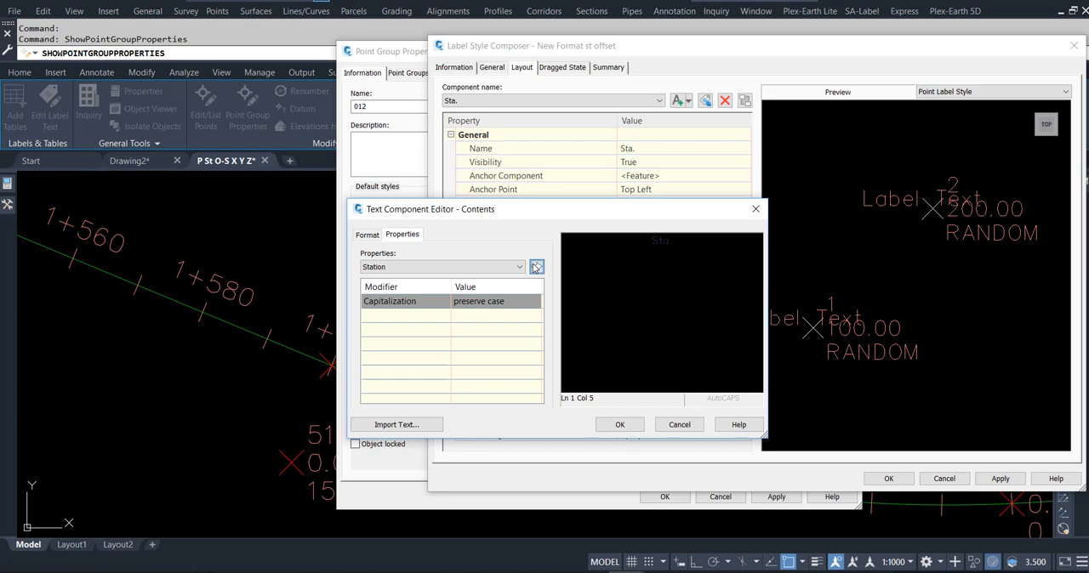
left_click(535, 266)
left_click(619, 424)
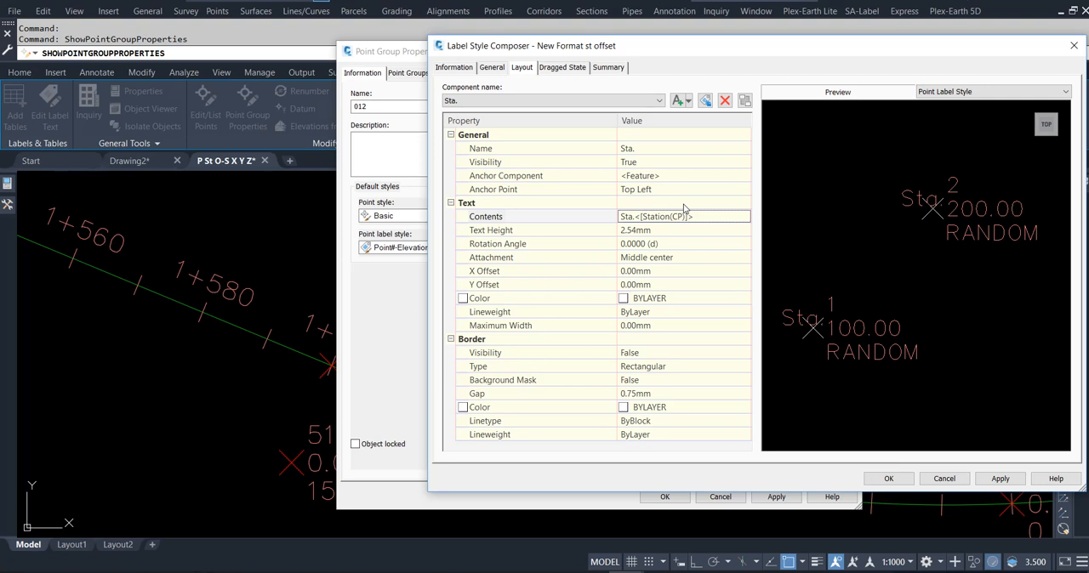
- Anchor the Sta. component to the Bottom Left of Point Description and set its attachment to Top left
left_click(662, 176)
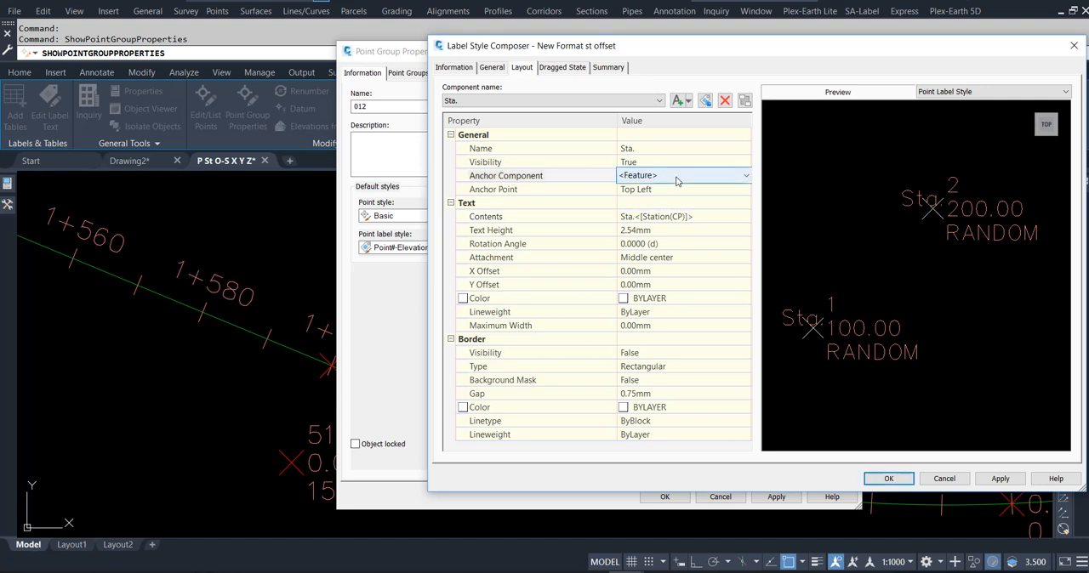
left_click(668, 176)
left_click(678, 202)
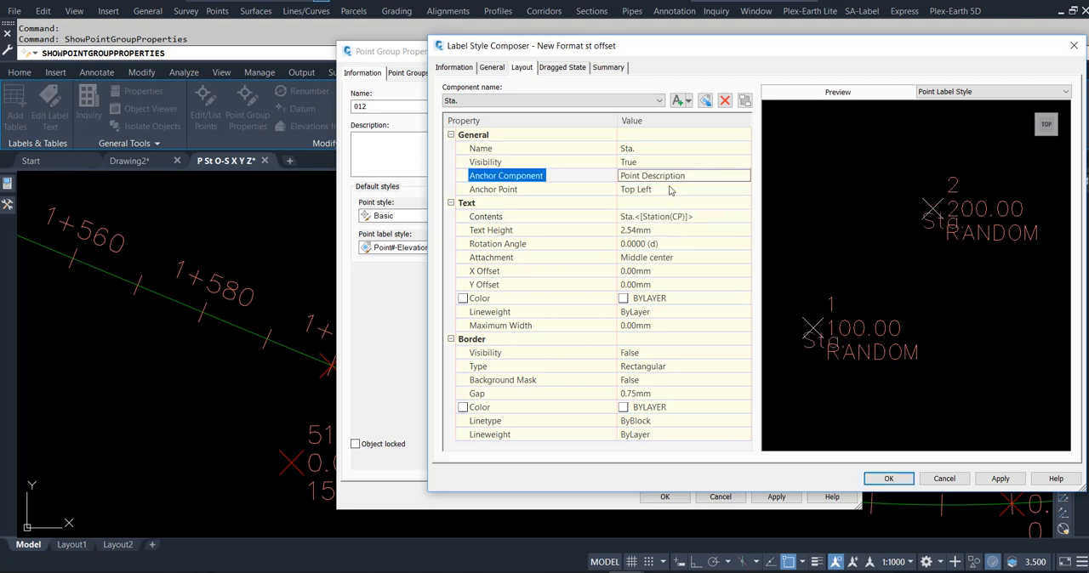
left_click(669, 190)
left_click(670, 189)
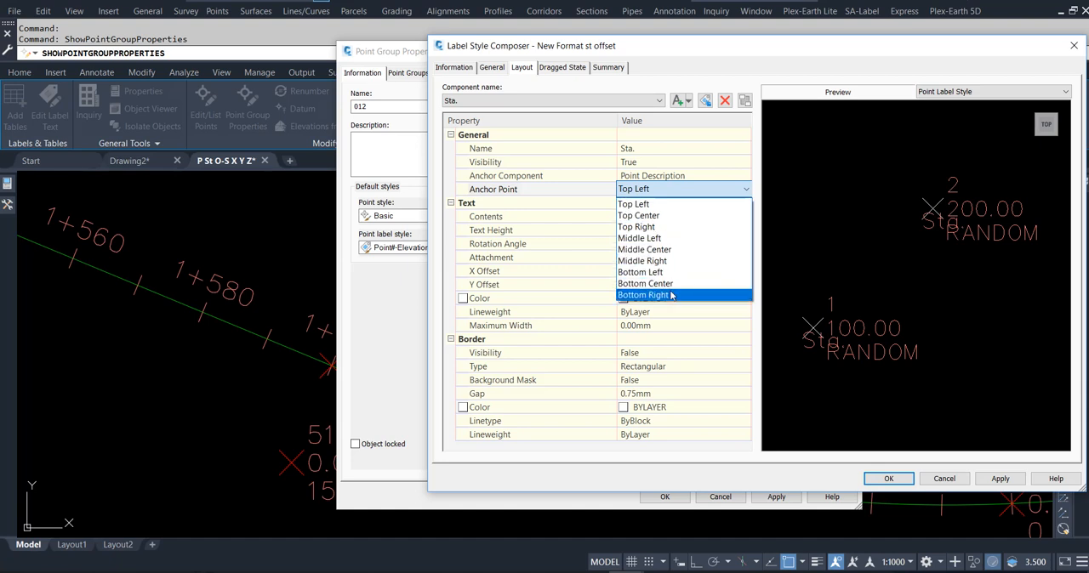
left_click(668, 272)
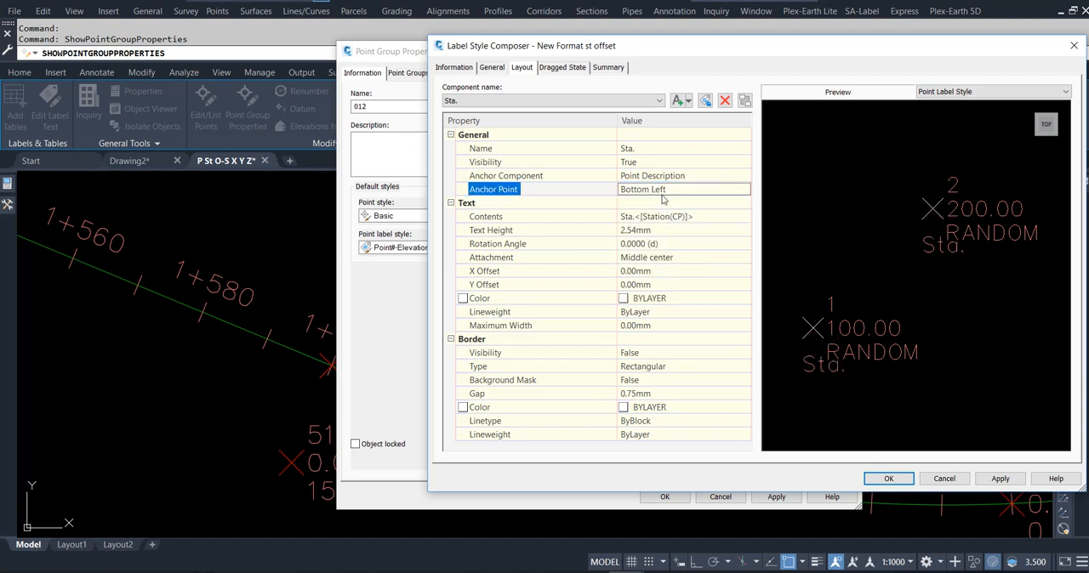
left_click(661, 258)
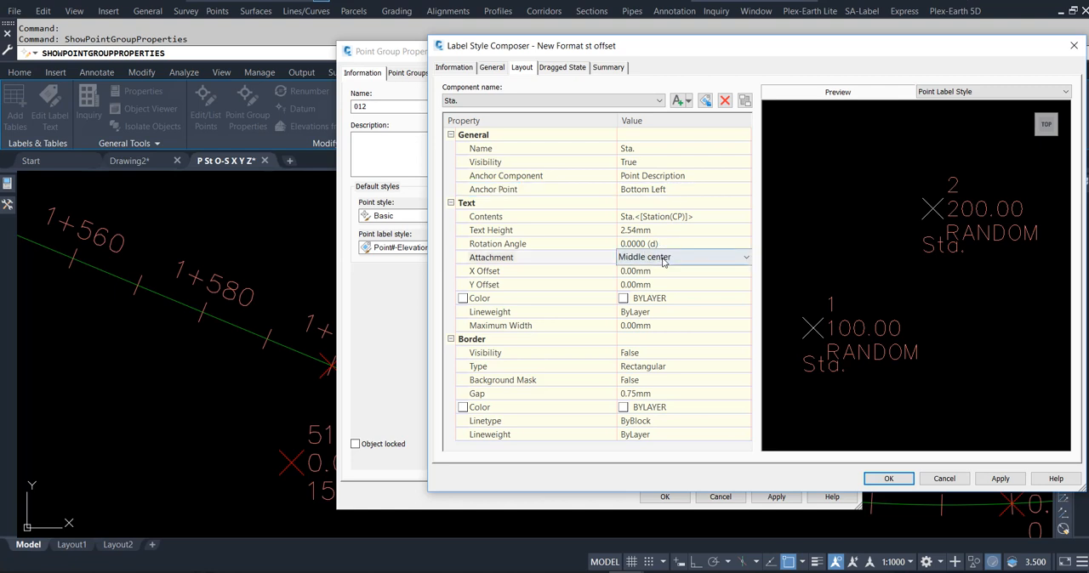
left_click(661, 258)
left_click(663, 272)
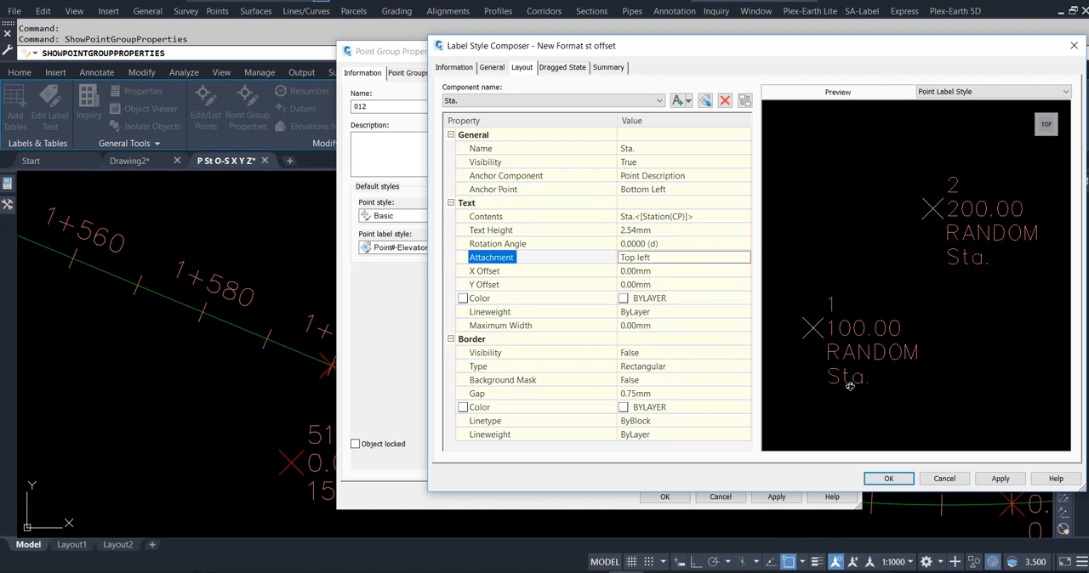
- Add the prefix P.N. before the Full Description property in the Point Description component's contents
left_click(568, 101)
left_click(553, 111)
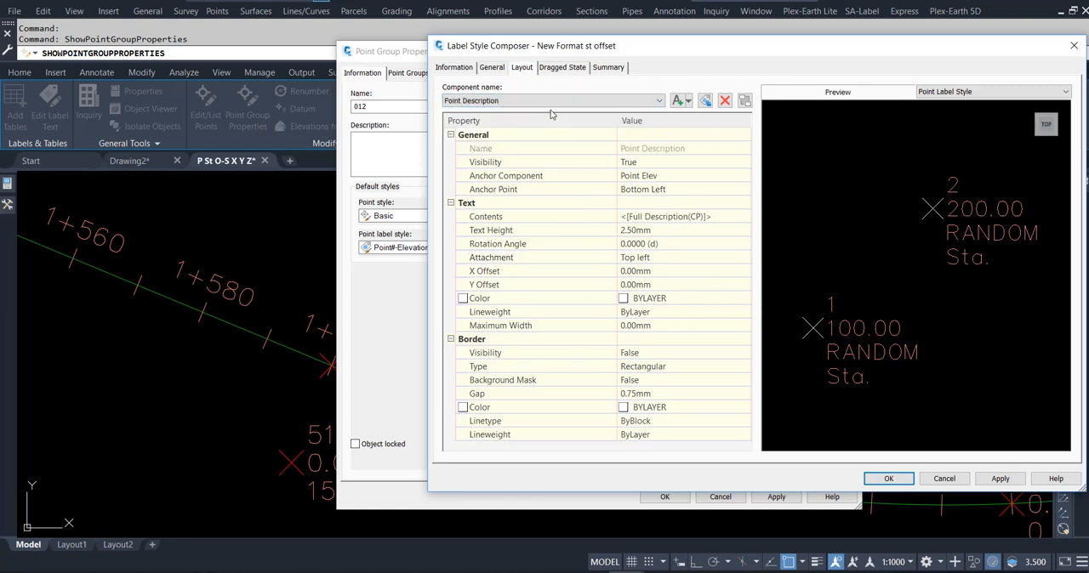
left_click(720, 221)
left_click(744, 217)
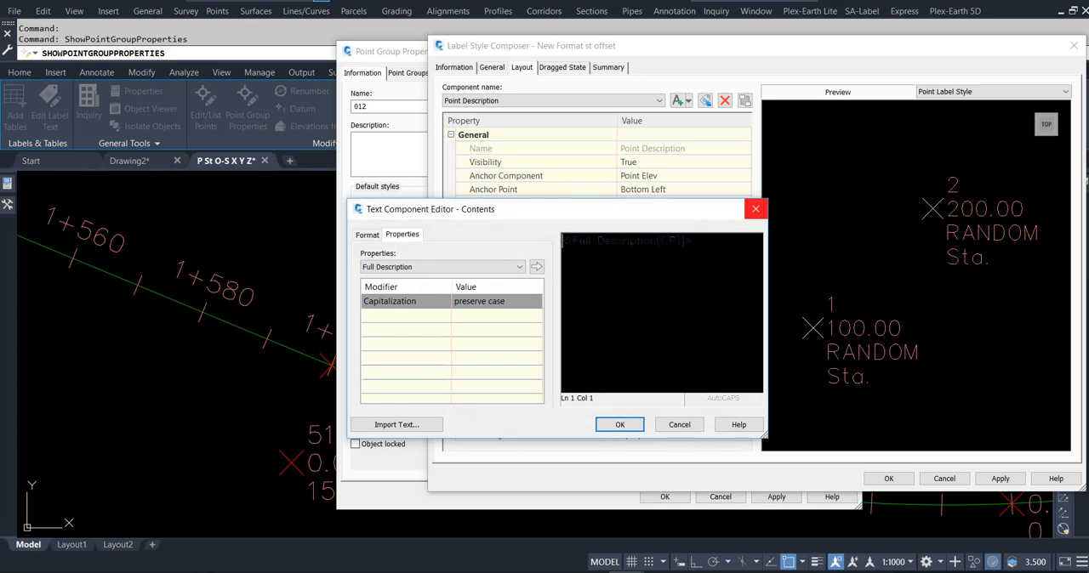
type("T")
type(" :")
type(".N.")
left_click(619, 425)
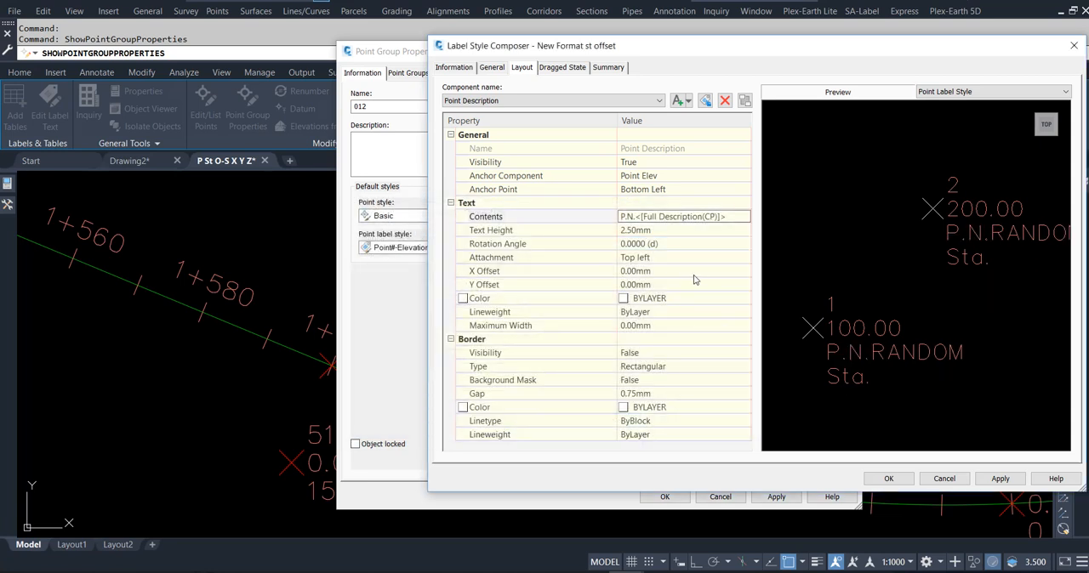
- Set the text prefix in the Point Description component's contents to O/S. ahead of the Full Description property
left_click(722, 220)
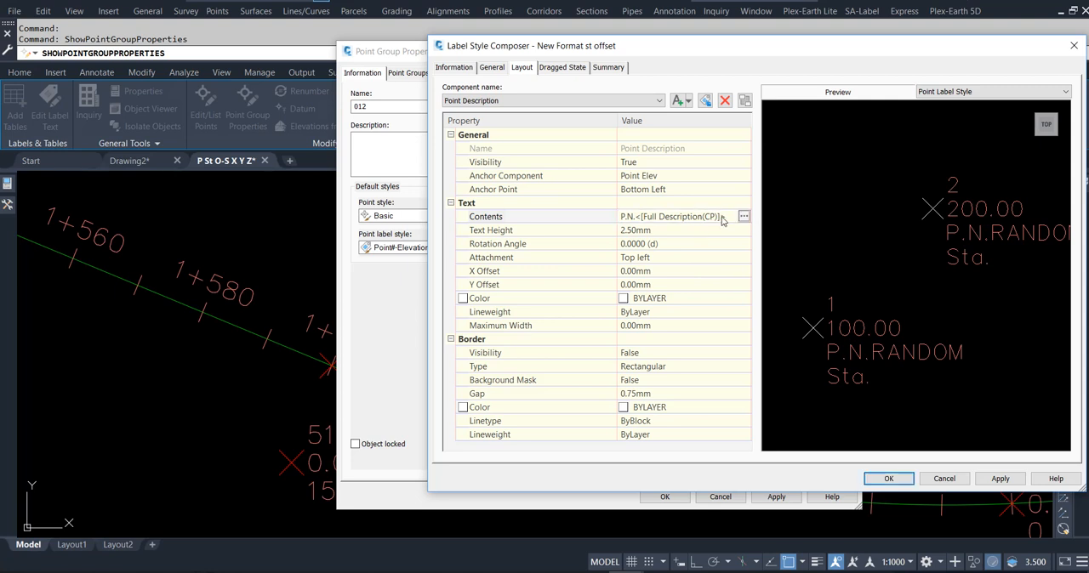
left_click(743, 217)
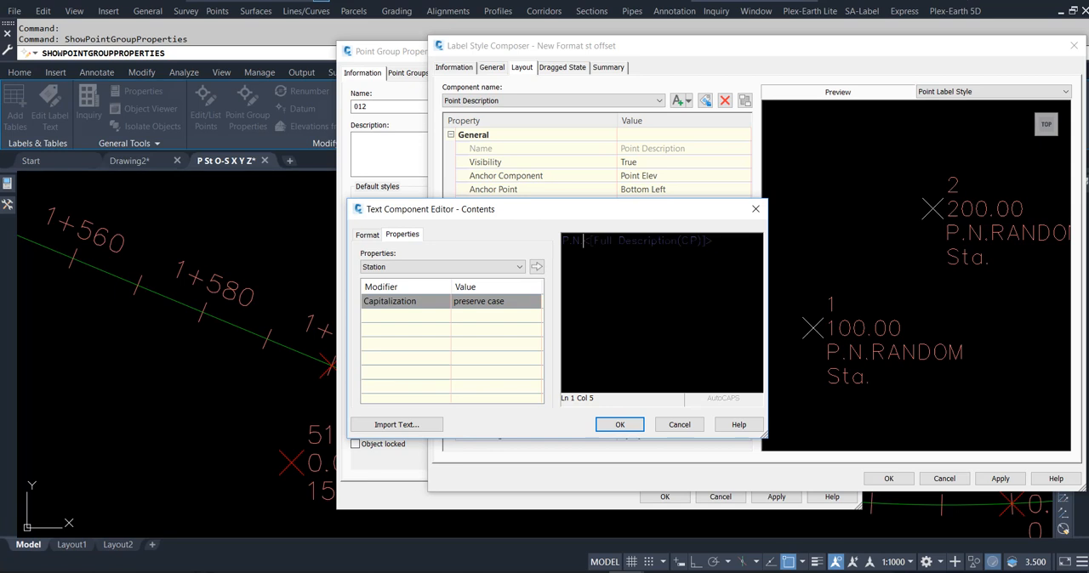
left_click_drag(583, 241, 530, 241)
type("O/S")
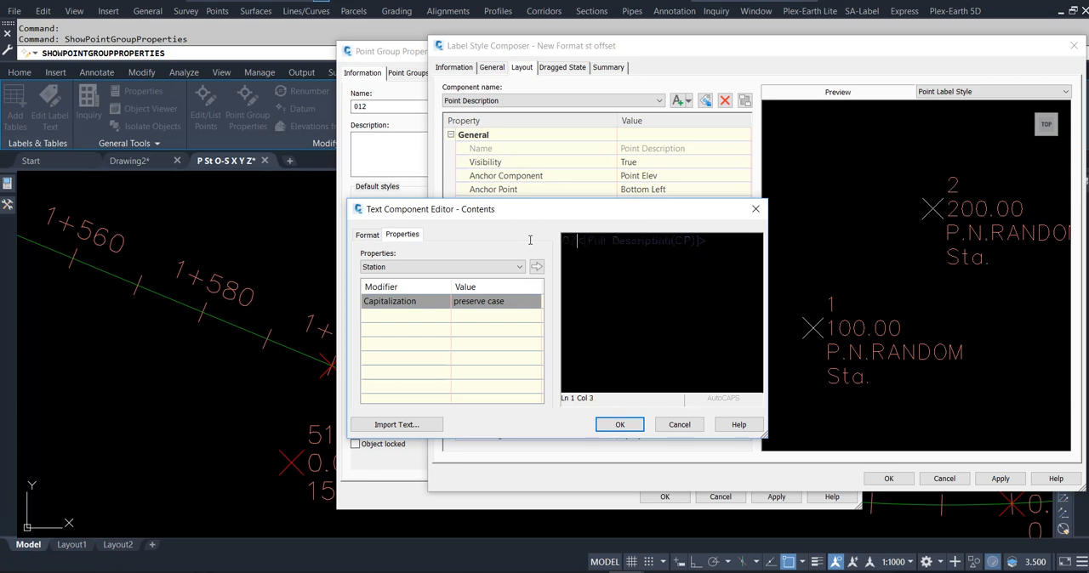
type(":")
left_click(621, 425)
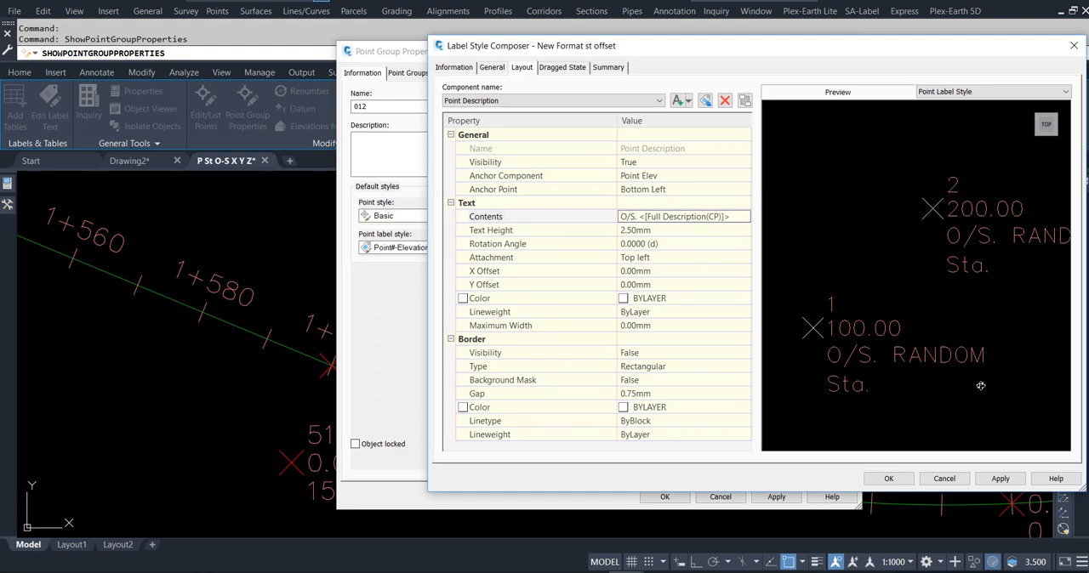
- Add the prefix P.N. before the Point Number property in the Point Number component's contents
left_click(520, 102)
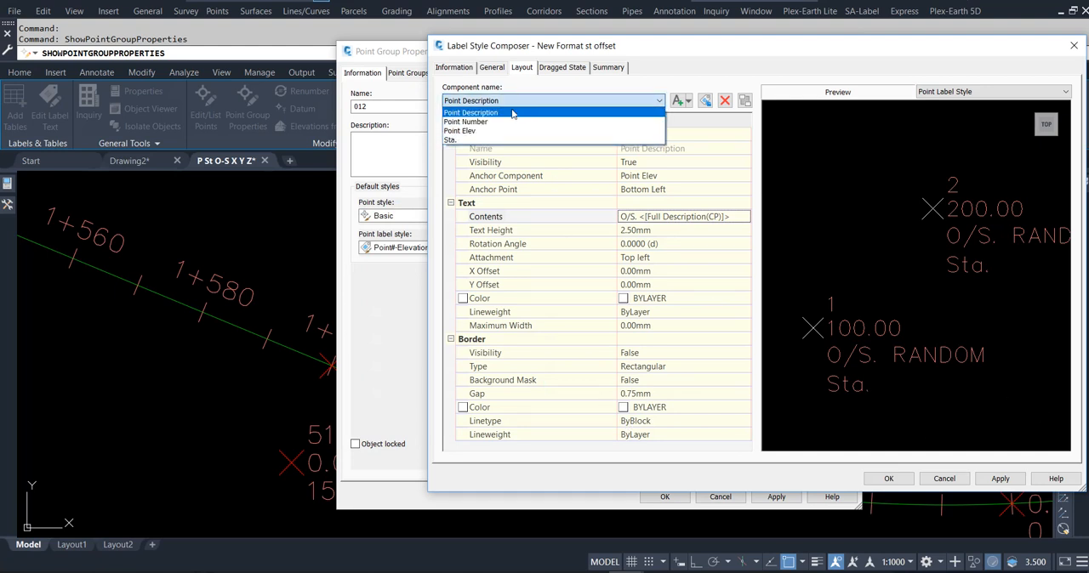
left_click(479, 121)
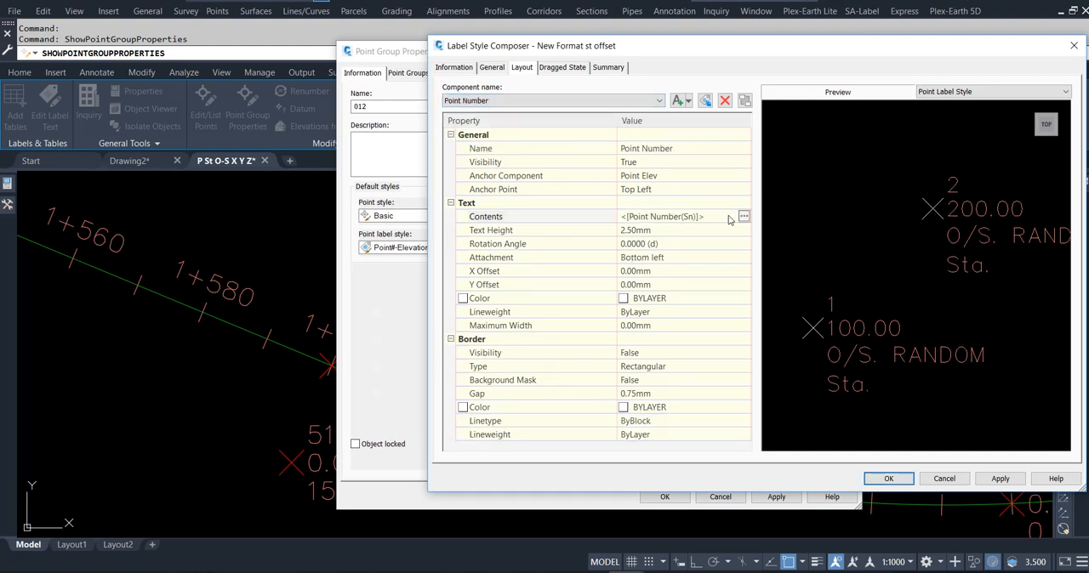
left_click(744, 217)
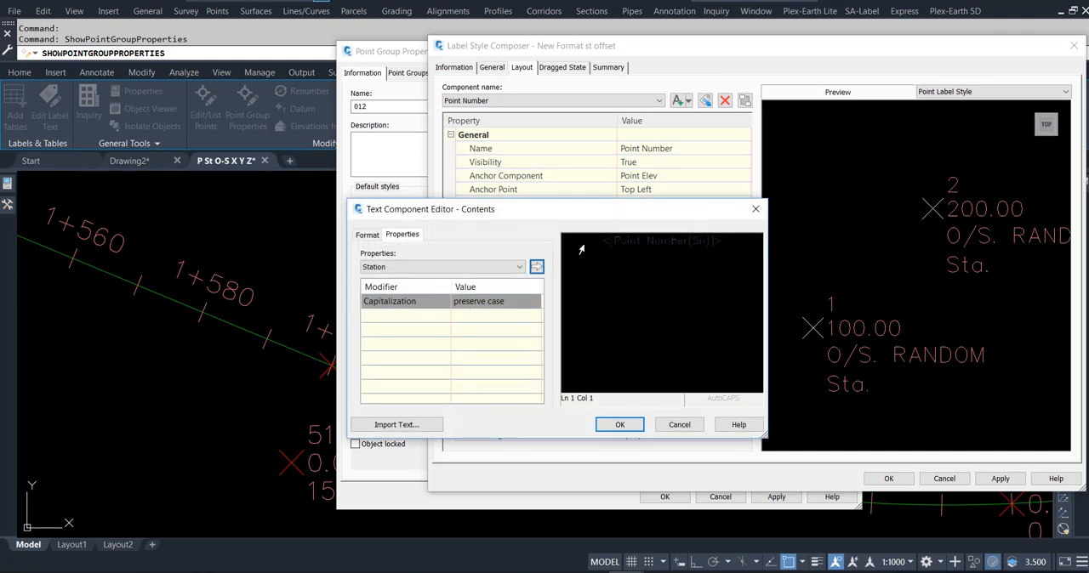
left_click(612, 240)
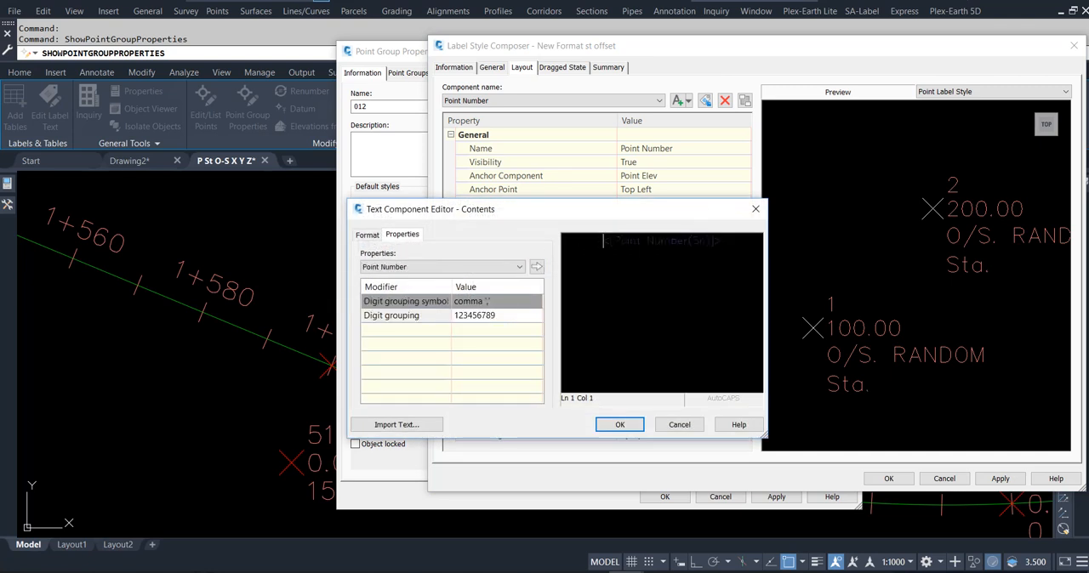
type("P.N")
type("o.")
left_click(619, 424)
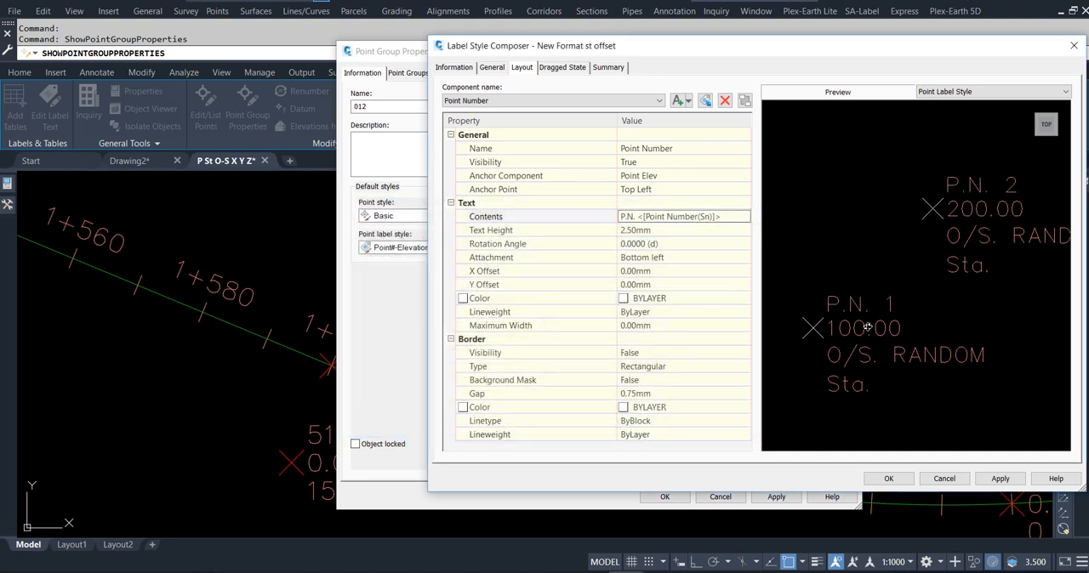
- Add the prefix Elev. before the Point Elevation property in the Point Elev component's contents
left_click(508, 101)
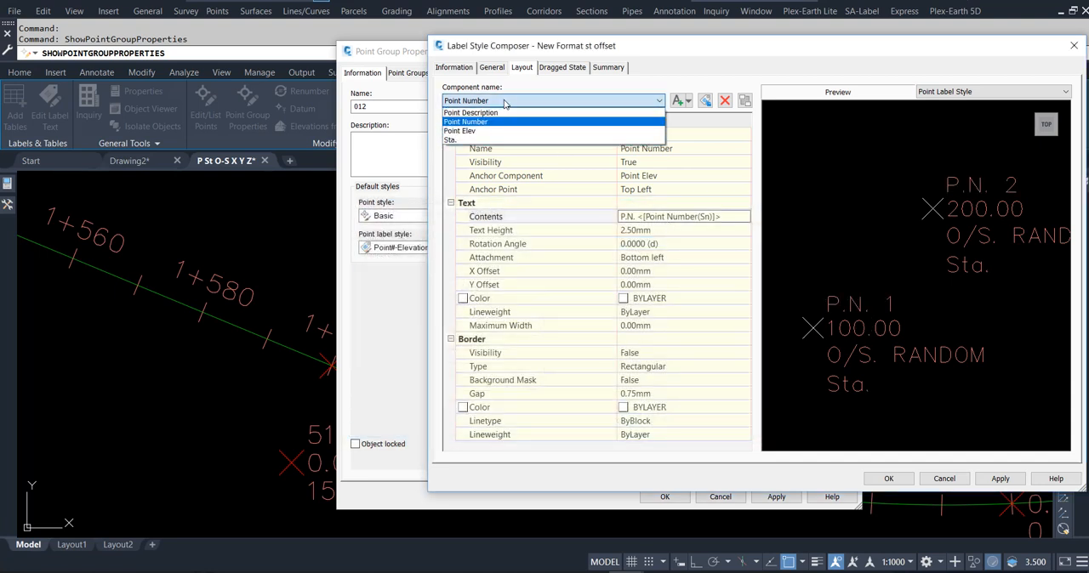
left_click(500, 123)
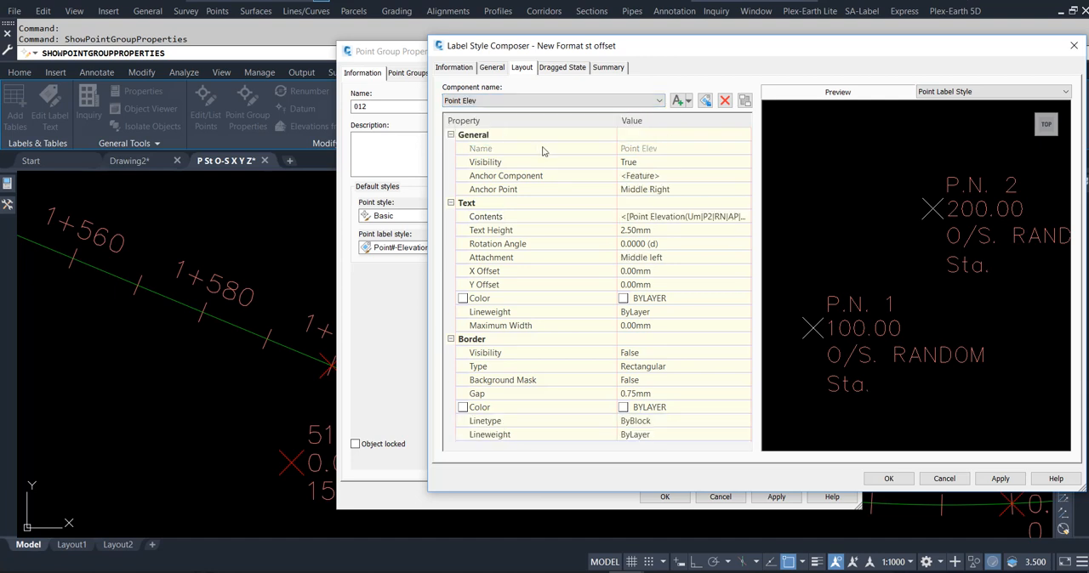
left_click(672, 216)
left_click(746, 216)
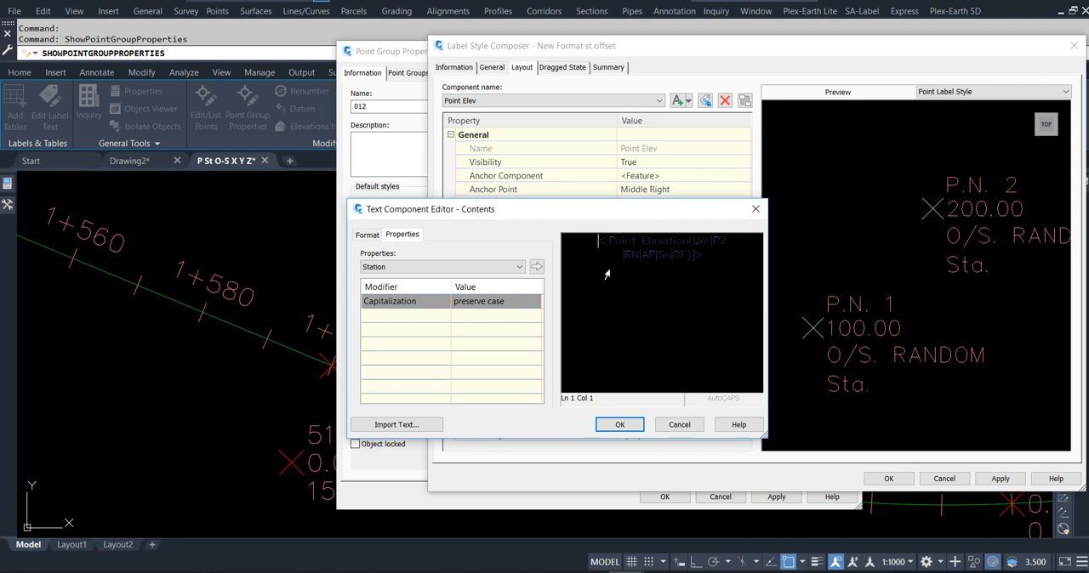
type("Elev:")
left_click(632, 423)
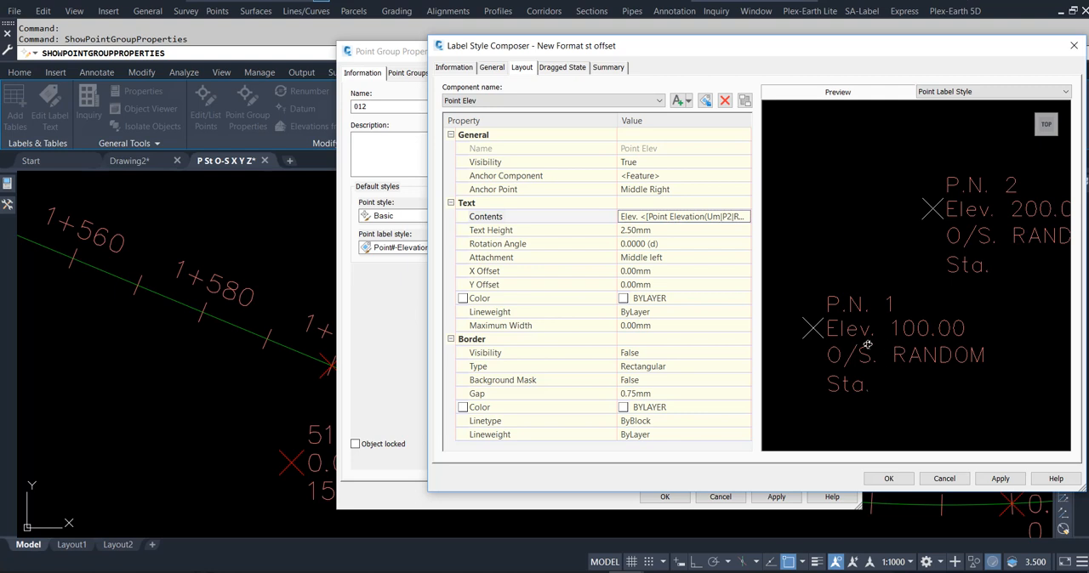
- Apply the New Format st offset label style to point group 012 and set the annotation scale to 1:500
left_click(888, 478)
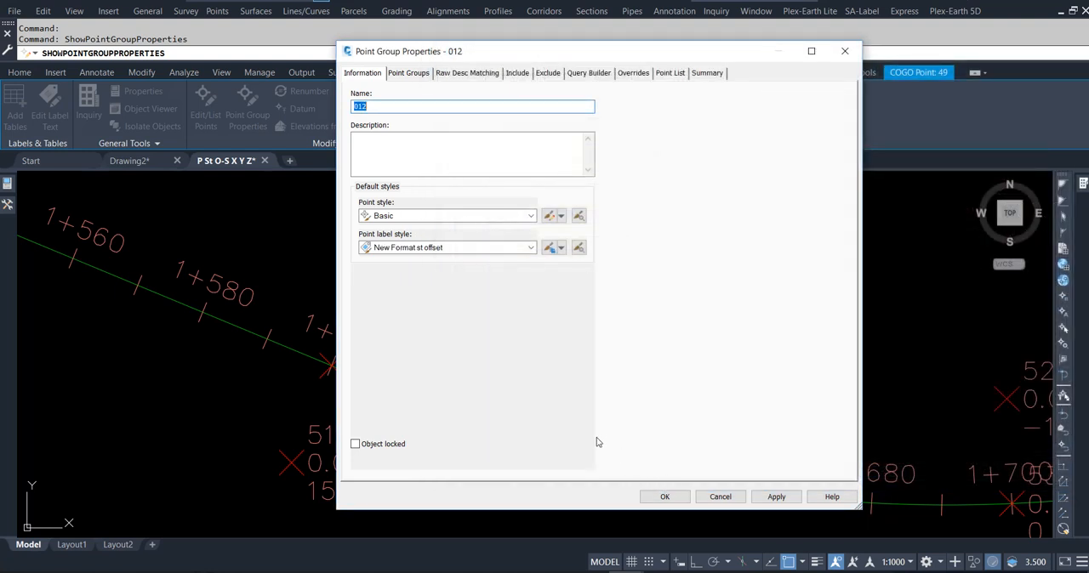
left_click(663, 497)
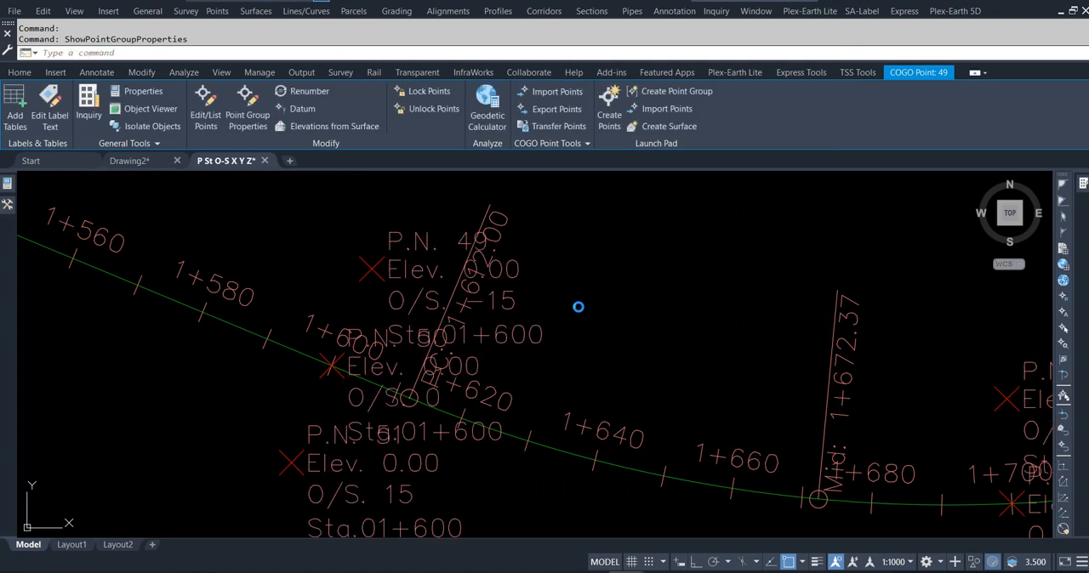
scroll(573, 259, "down", 2)
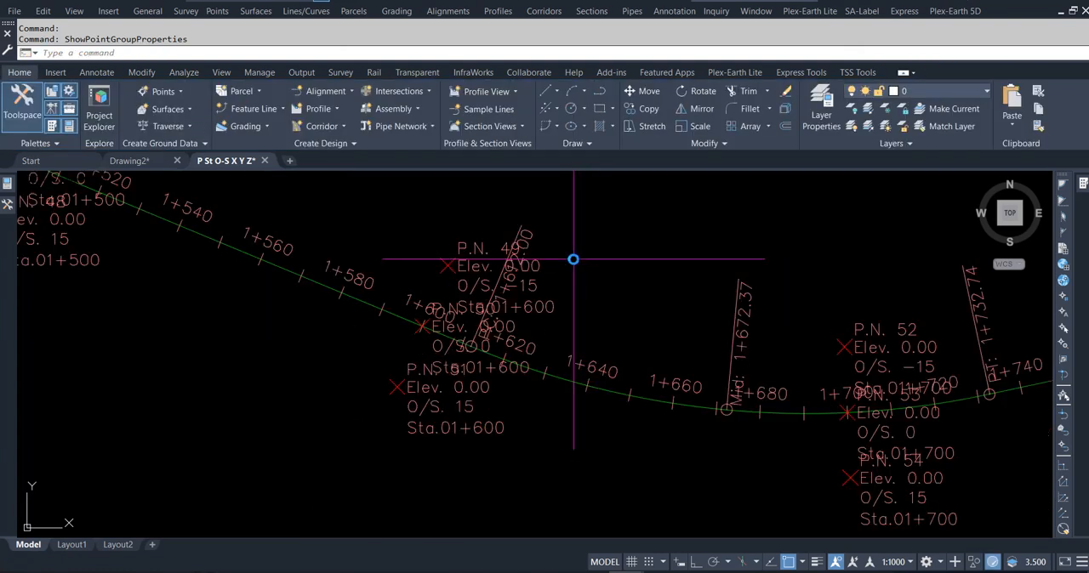
left_click(891, 563)
left_click(893, 387)
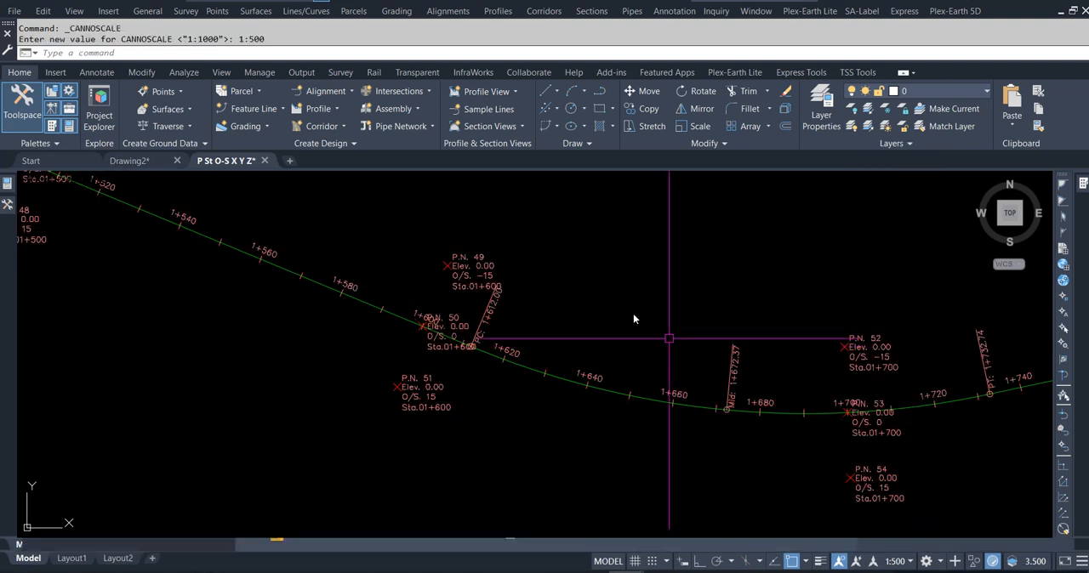
- Examine the point labels along the alignment for point number, elevation, offset and station
scroll(457, 369, "up", 5)
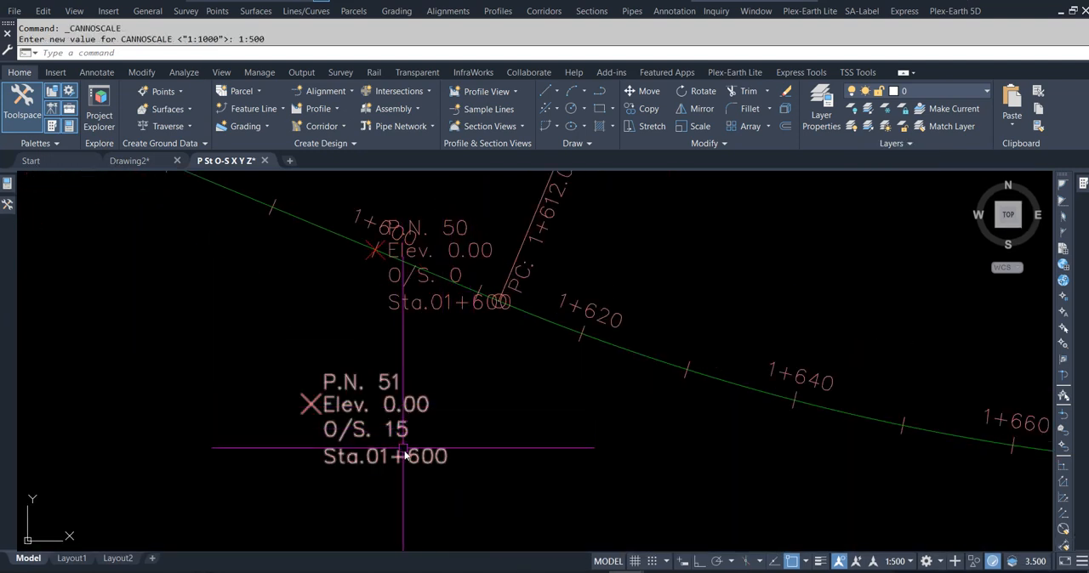
scroll(401, 462, "down", 2)
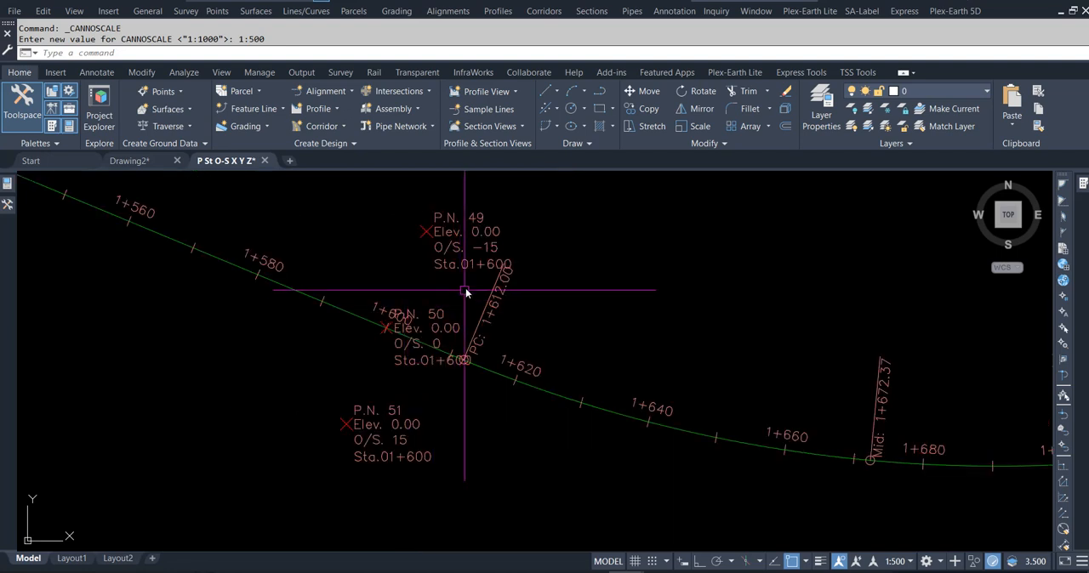
scroll(449, 230, "up", 2)
scroll(319, 272, "down", 2)
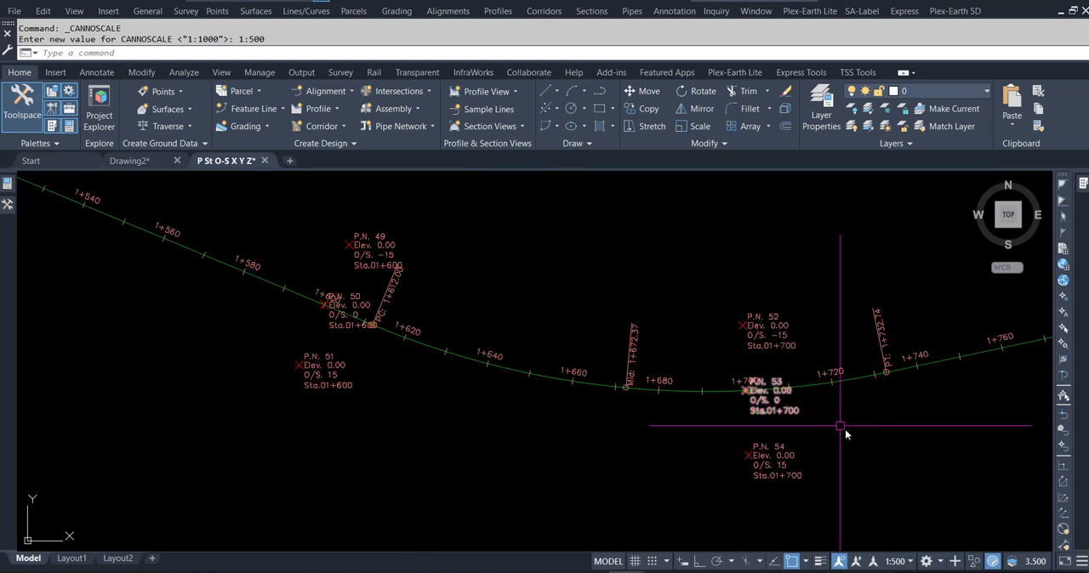
middle_click_drag(842, 432, 629, 400)
scroll(584, 348, "up", 2)
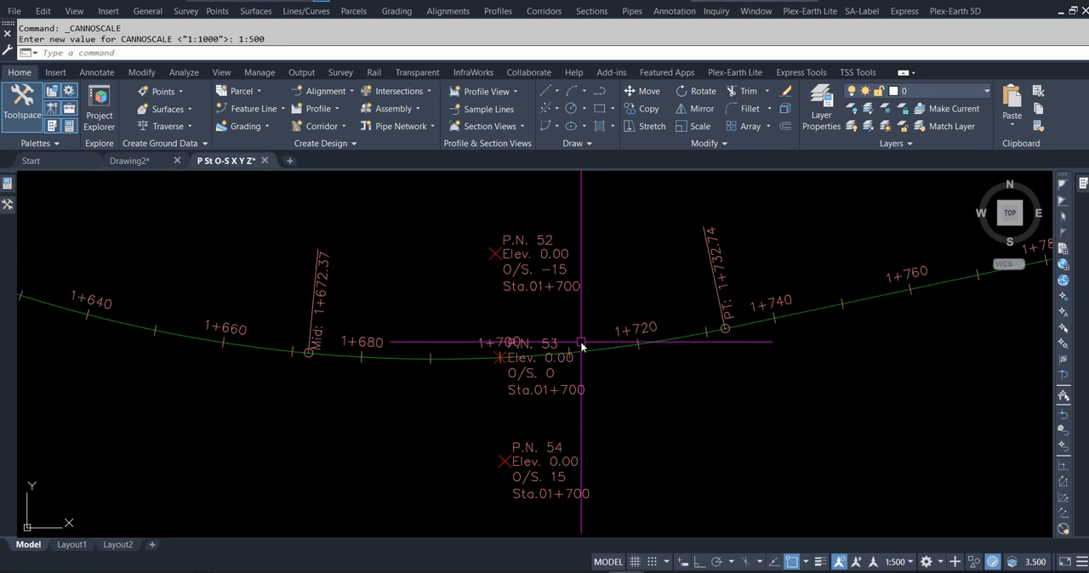
scroll(455, 330, "down", 2)
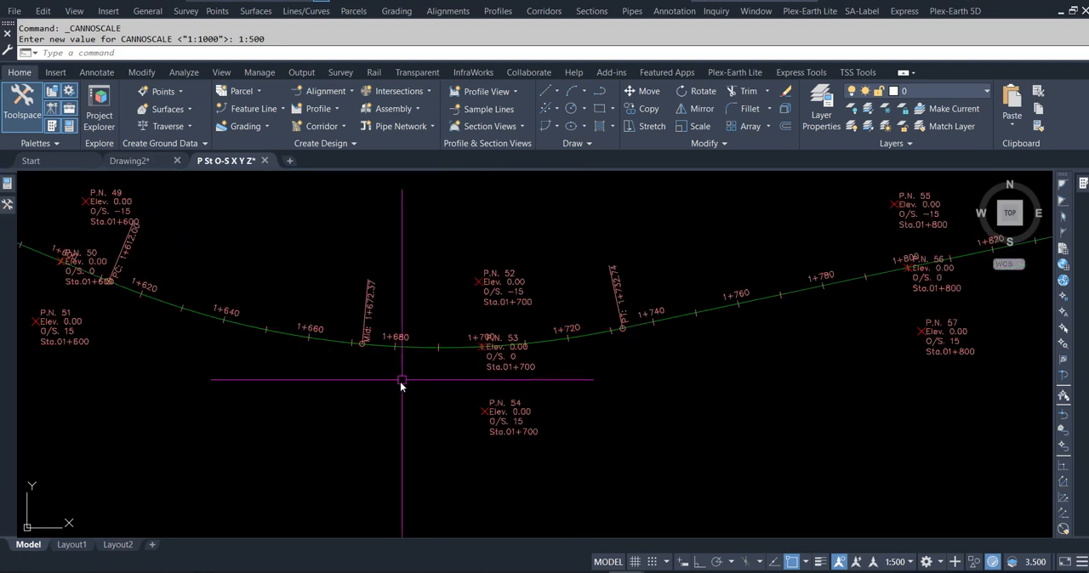
scroll(391, 393, "down", 2)
scroll(369, 382, "down", 2)
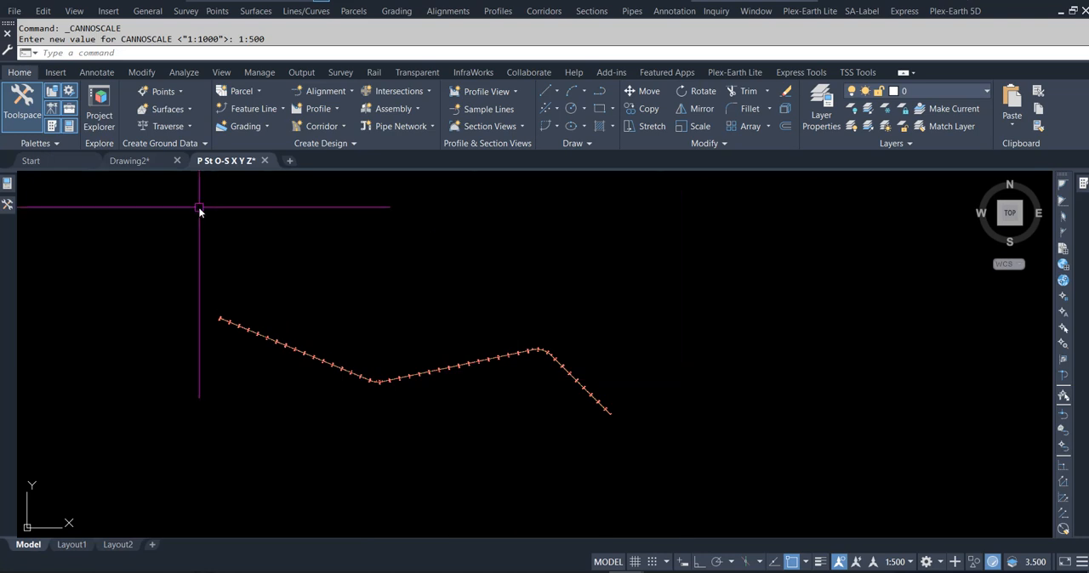
- Start a point table from the COGO point at station 00+200 and create a new point table style for it
scroll(228, 344, "up", 5)
scroll(323, 255, "up", 5)
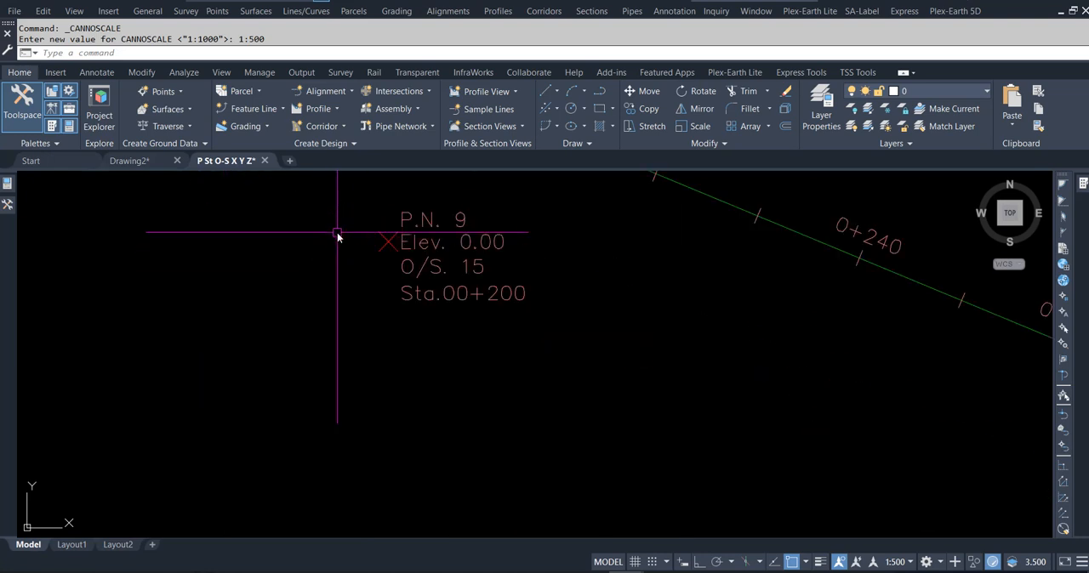
left_click(388, 242)
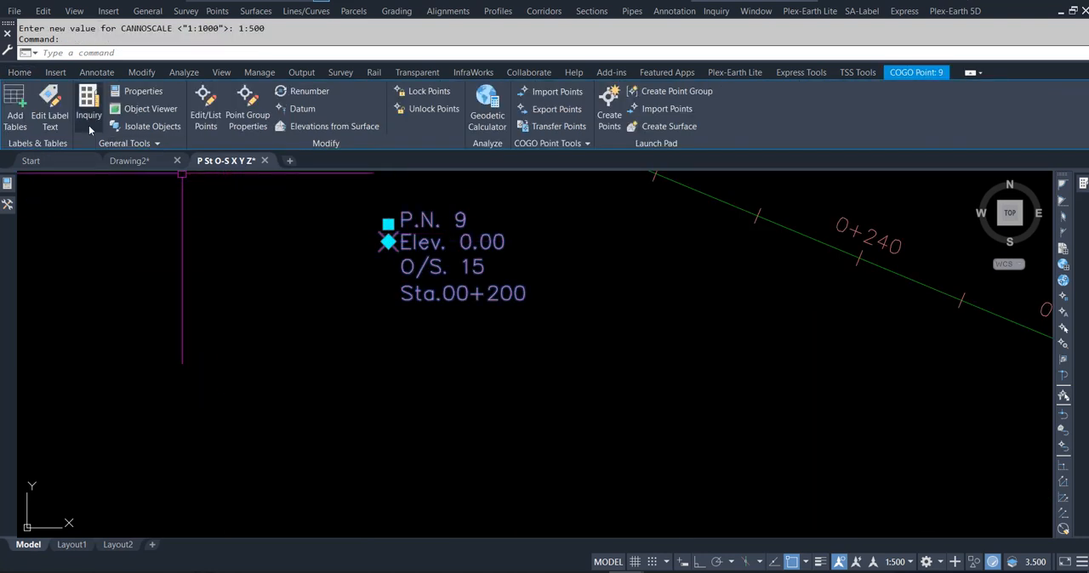
left_click(14, 111)
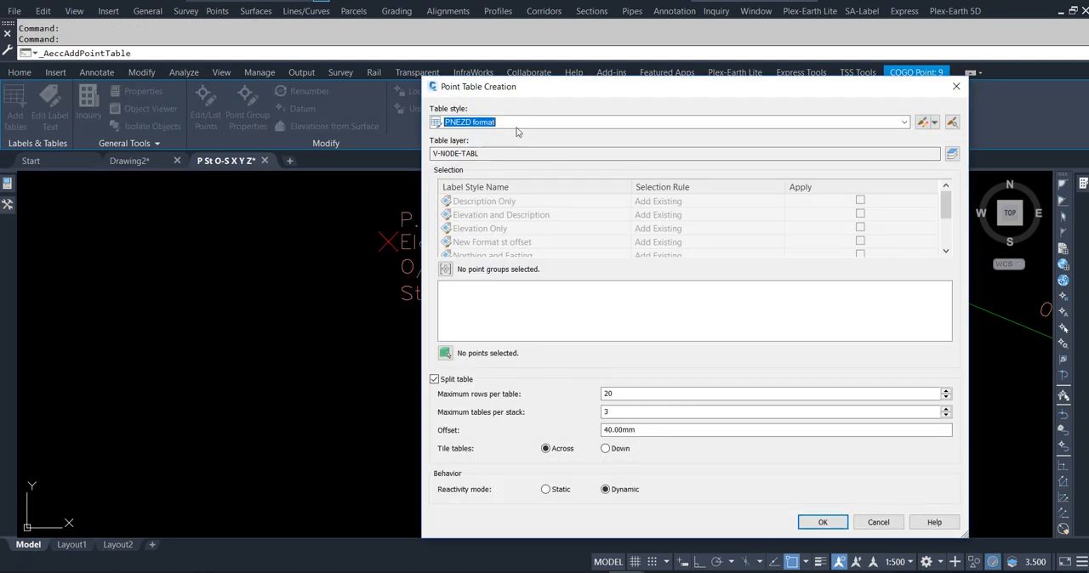
left_click(521, 124)
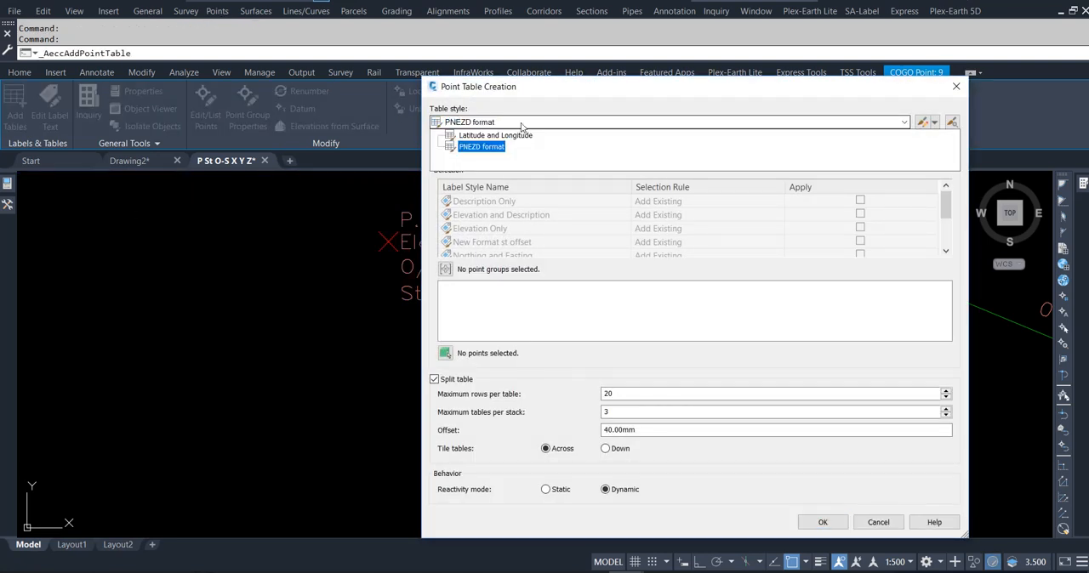
left_click(521, 125)
mouse_move(944, 205)
left_mouse_down()
mouse_move(944, 246)
mouse_move(941, 216)
left_mouse_up()
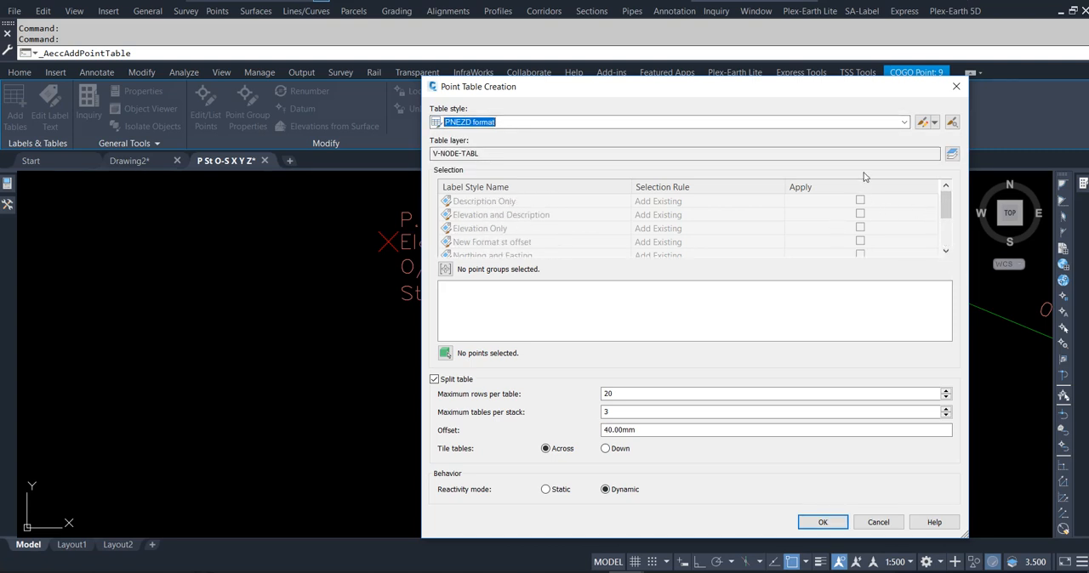
left_click(933, 123)
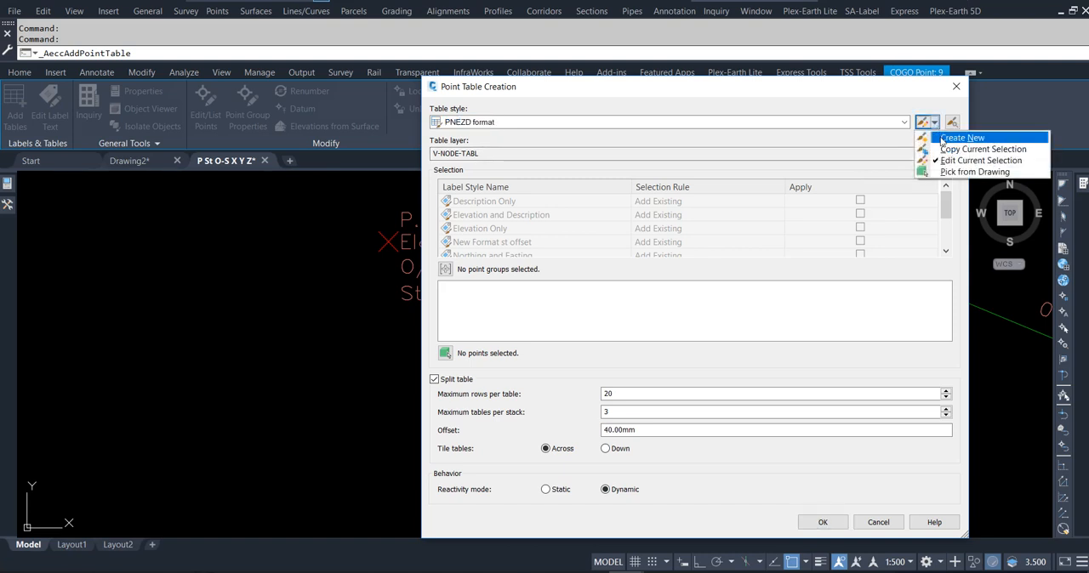
left_click(942, 138)
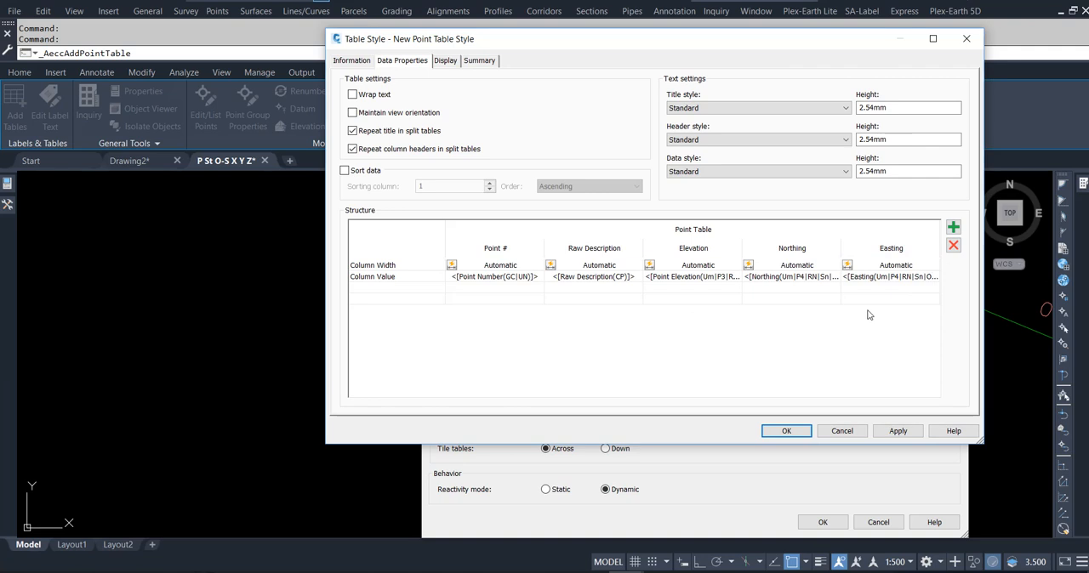
- Add a column to the table structure and title it Station
left_click(953, 228)
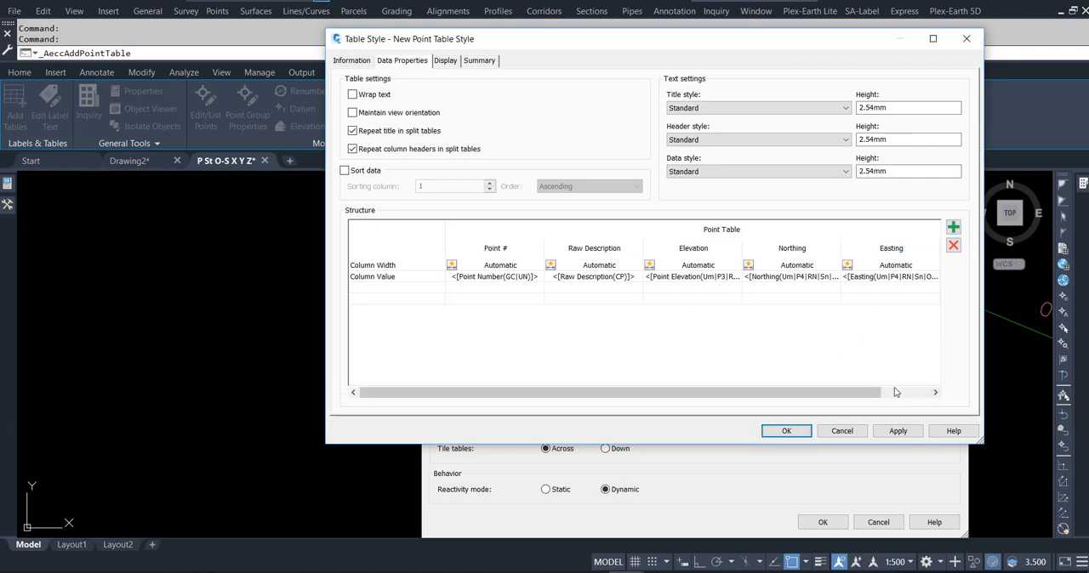
left_click(936, 392)
left_click(904, 253)
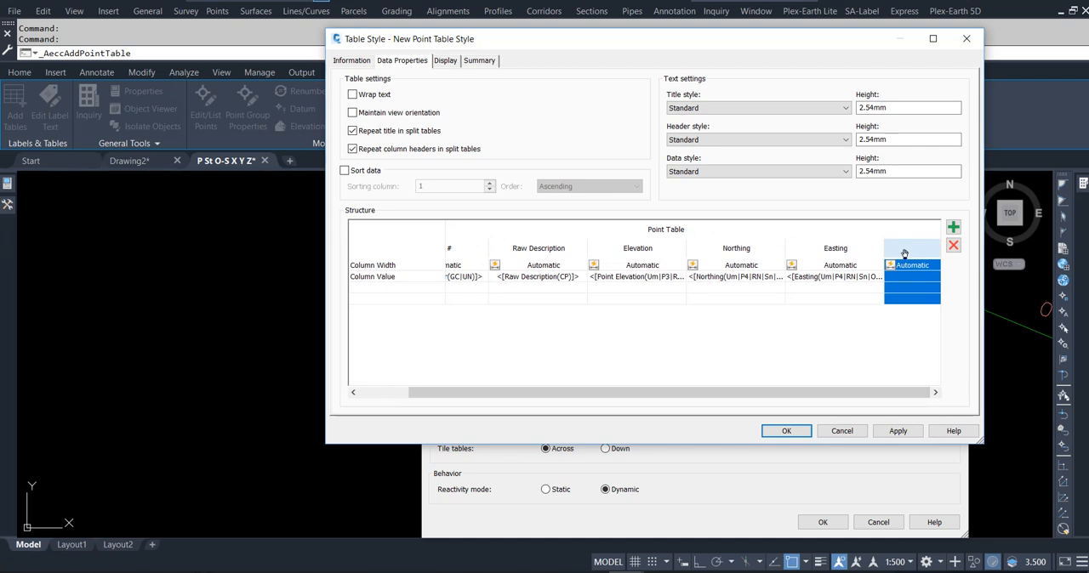
double_click(904, 253)
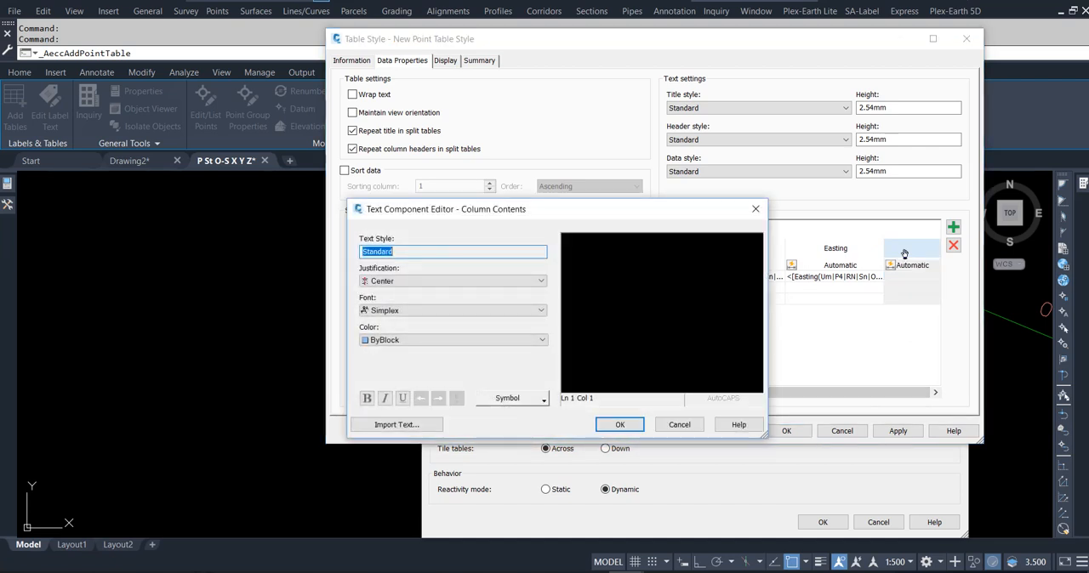
type("Station")
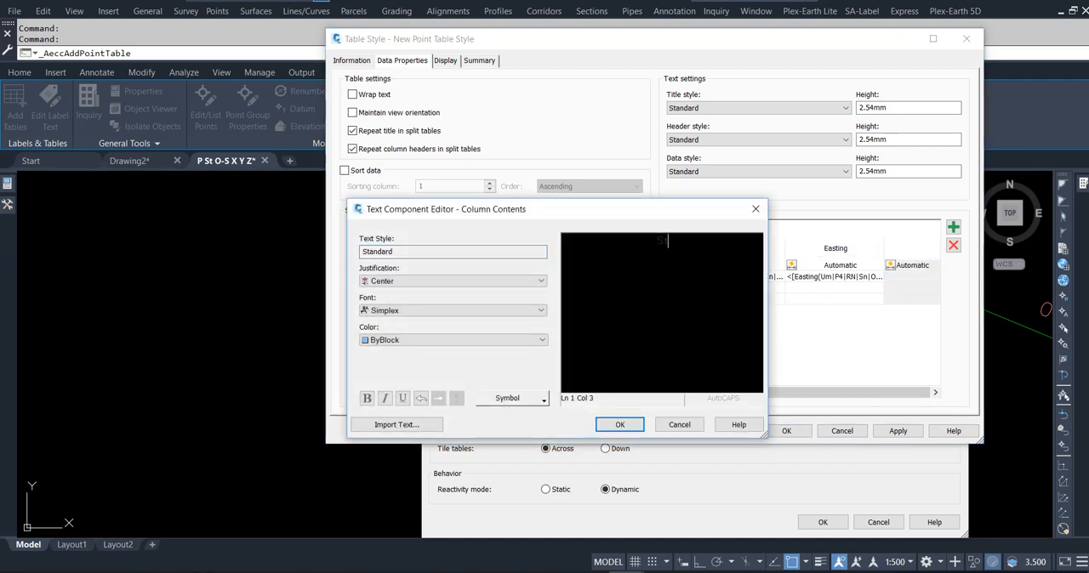
left_click(620, 424)
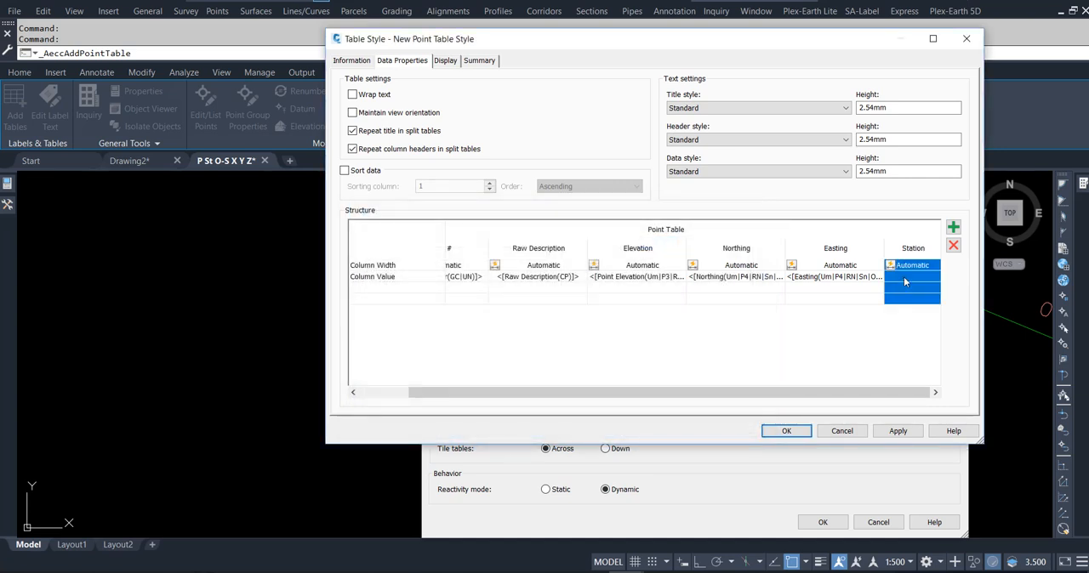
- Set the Station column's value to the Station property with its case preserved
double_click(903, 276)
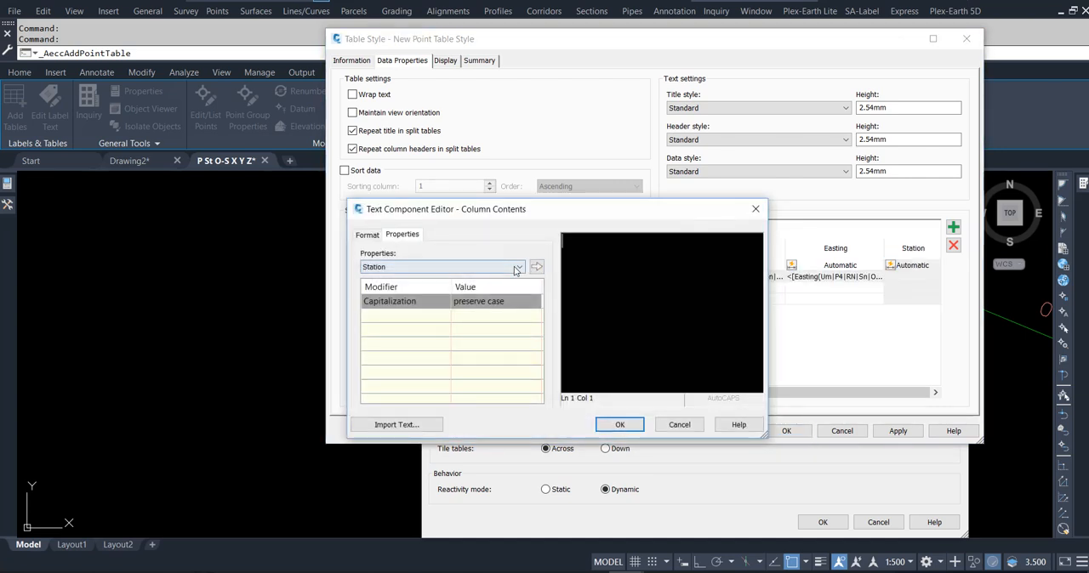
left_click(536, 266)
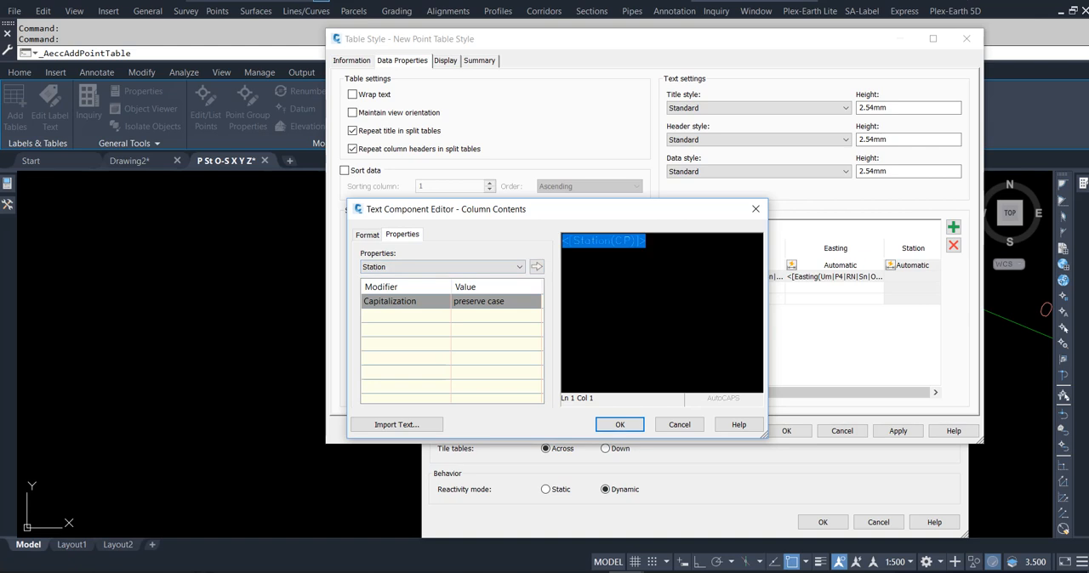
left_click(620, 425)
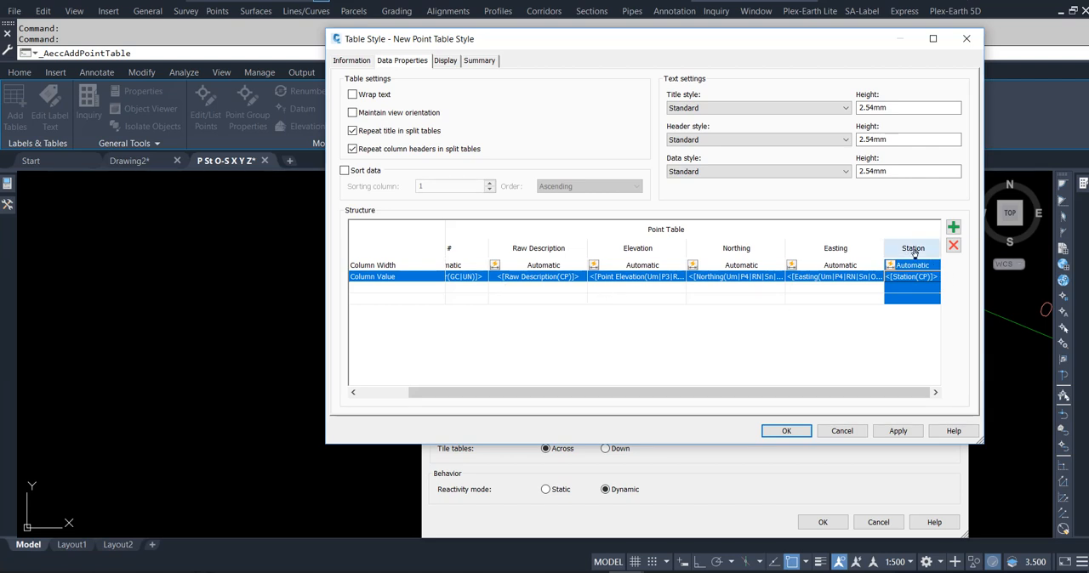
- Try to move the Station, Easting and Northing columns ahead of the Raw Description column
left_click_drag(914, 251, 533, 275)
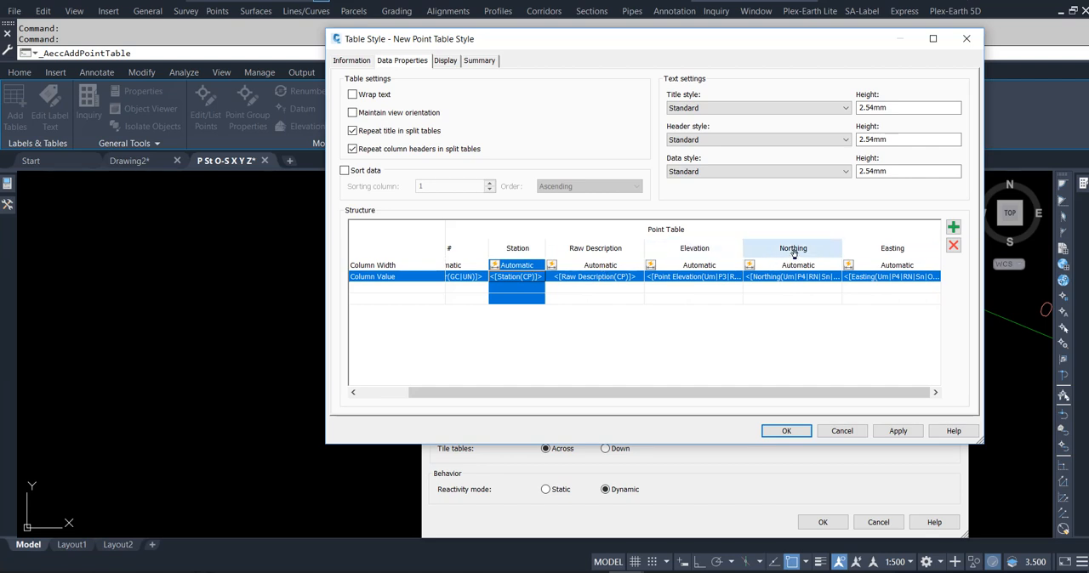
left_click(887, 249)
left_click_drag(838, 248, 613, 250)
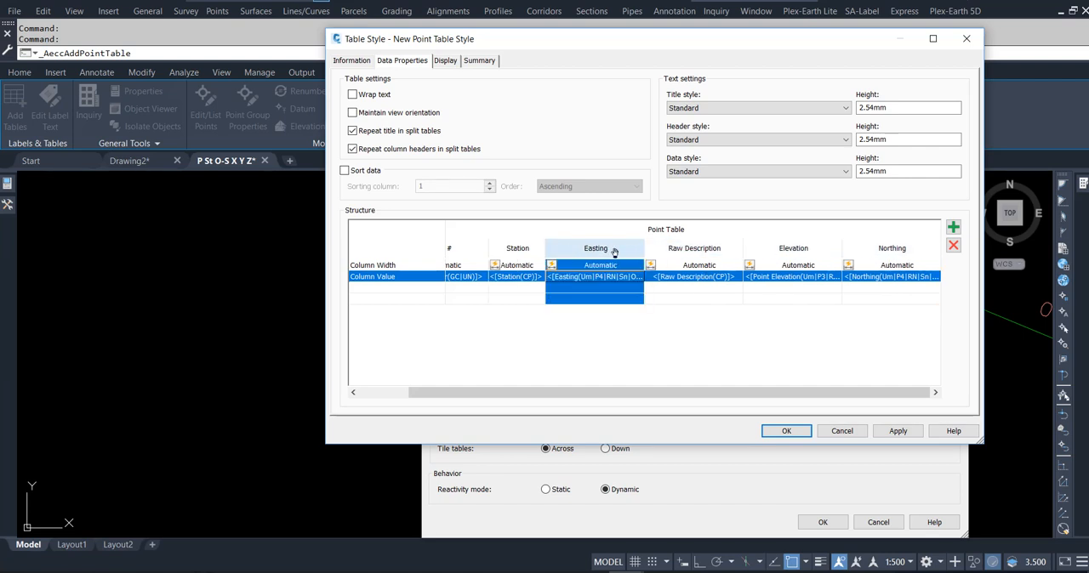
left_click(885, 249)
left_click_drag(884, 248, 691, 250)
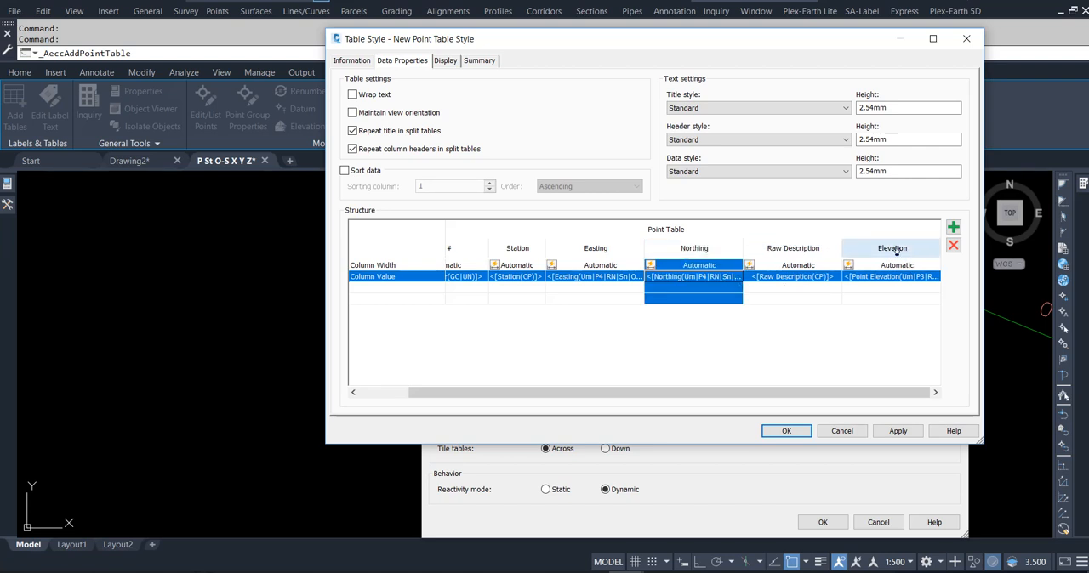
- Retitle the Raw Description column header as St. Offset
double_click(799, 252)
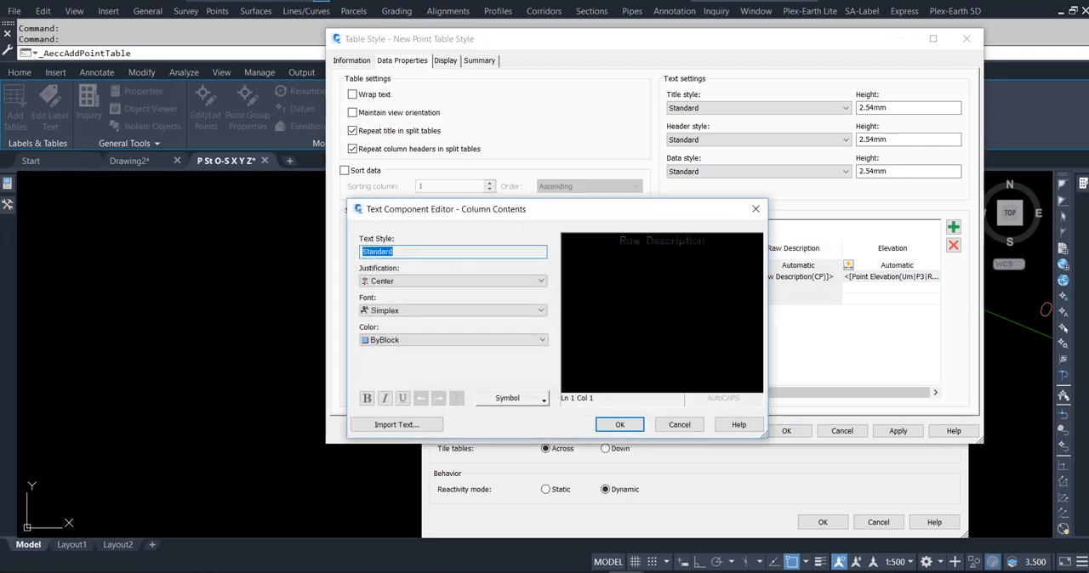
left_click_drag(709, 241, 594, 240)
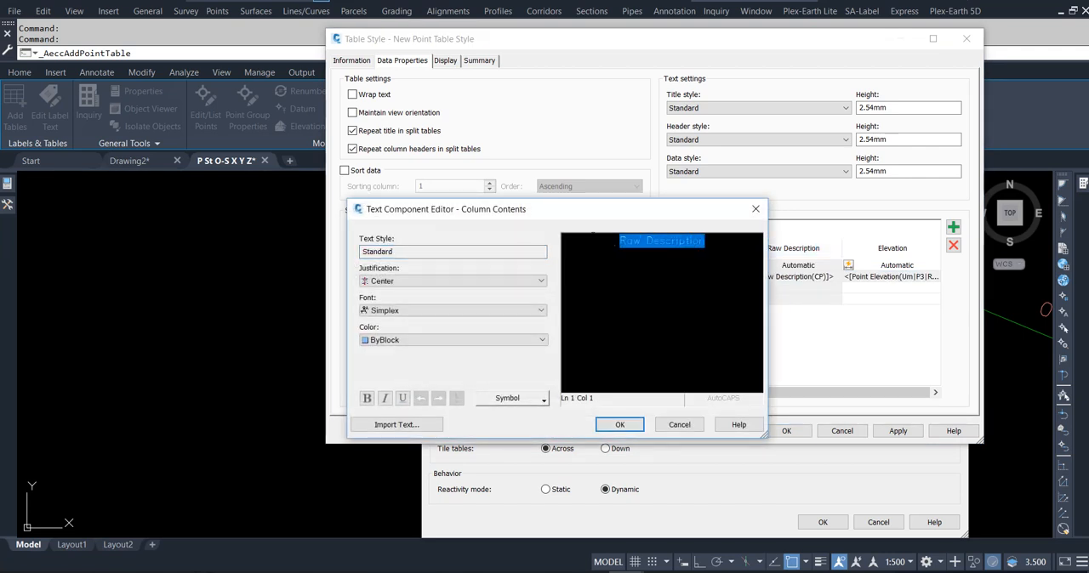
type("St. Offset")
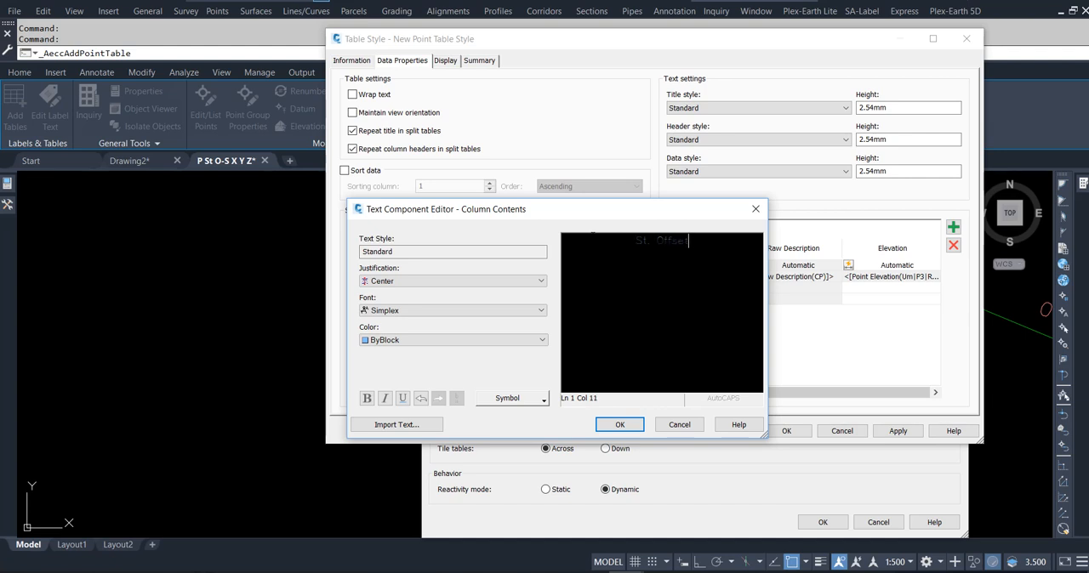
left_click(619, 425)
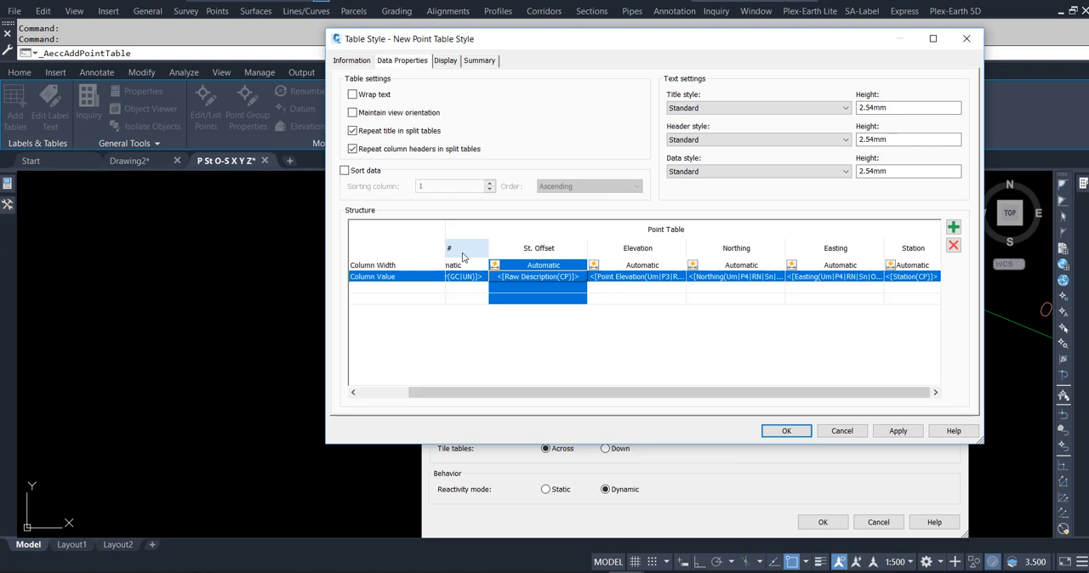
- Reorder the columns to Point #, Station, Easting, Northing, St. Offset and Elevation, and save the table style
left_click(911, 247)
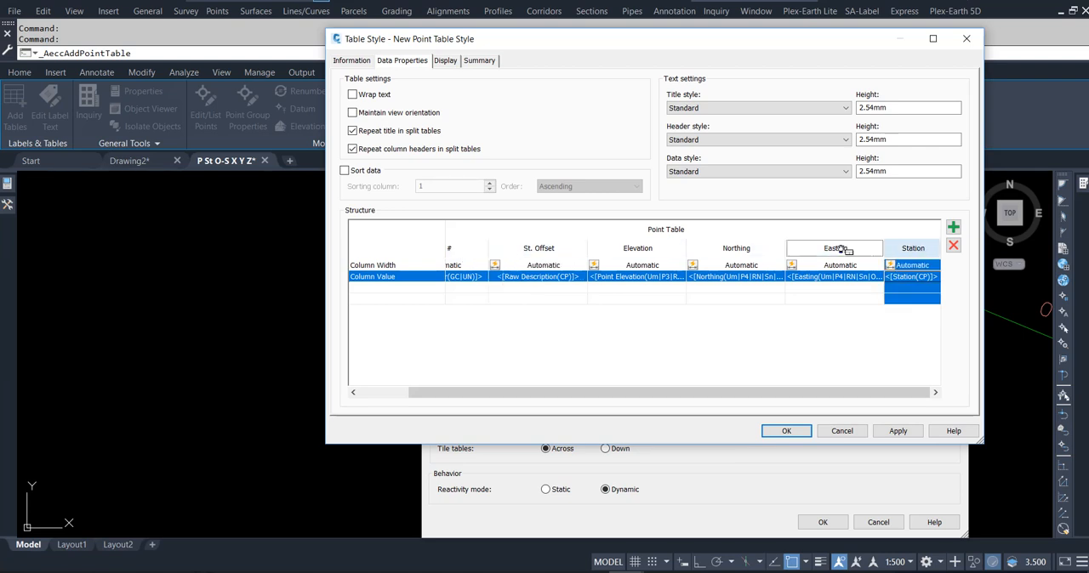
left_click_drag(528, 248, 522, 248)
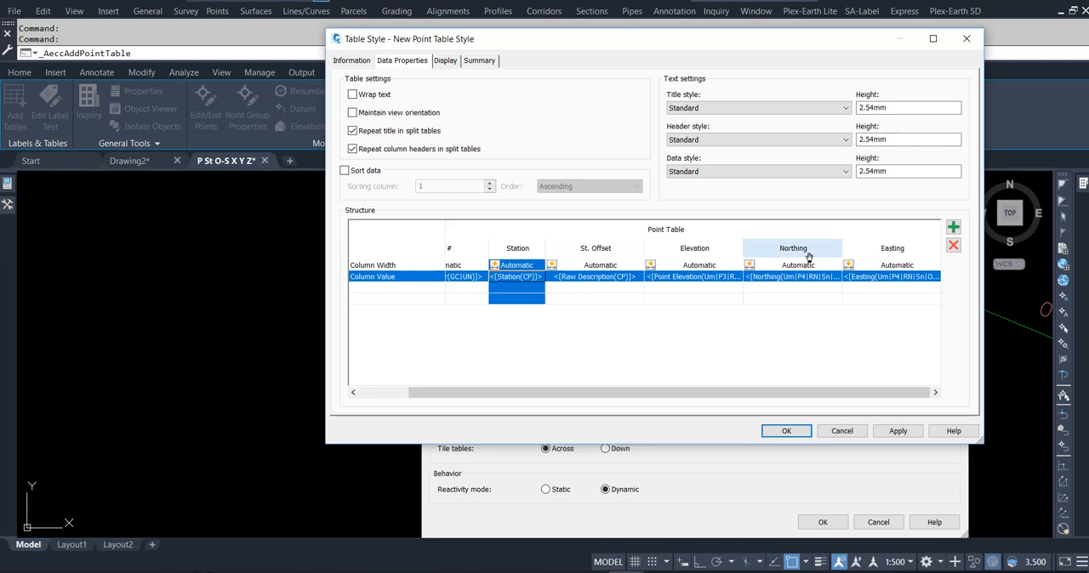
left_click_drag(876, 252, 593, 254)
left_click_drag(881, 252, 685, 251)
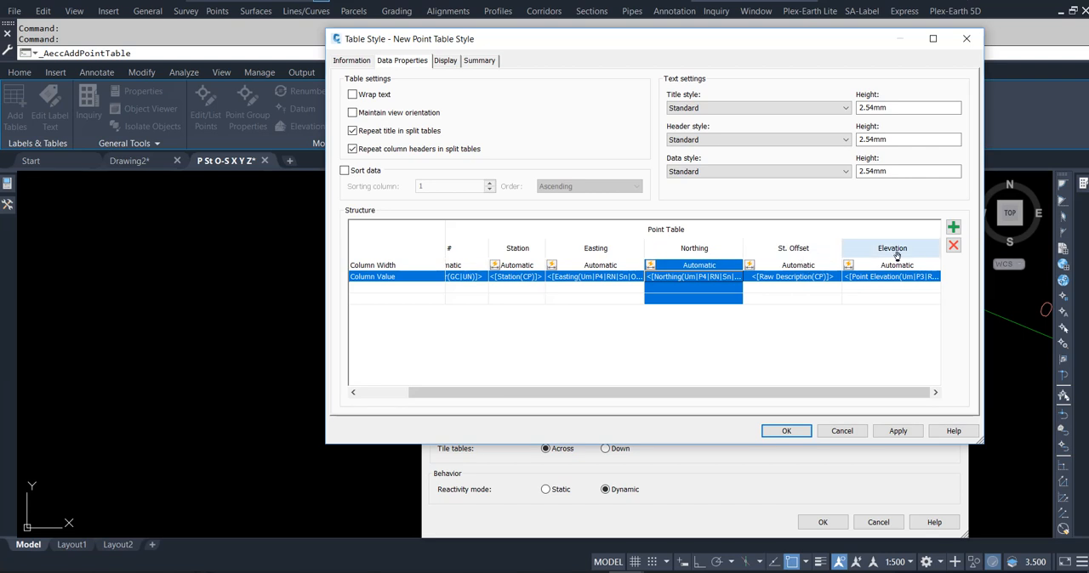
left_click(787, 431)
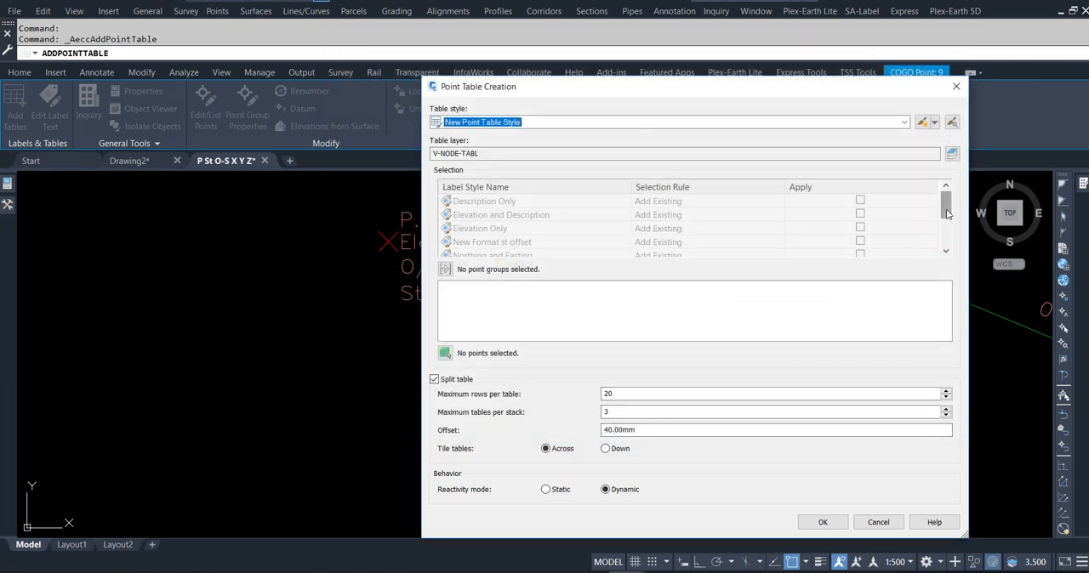
- Include points with the New Format st offset label style in the table and tile the split tables down
left_click_drag(946, 215, 947, 237)
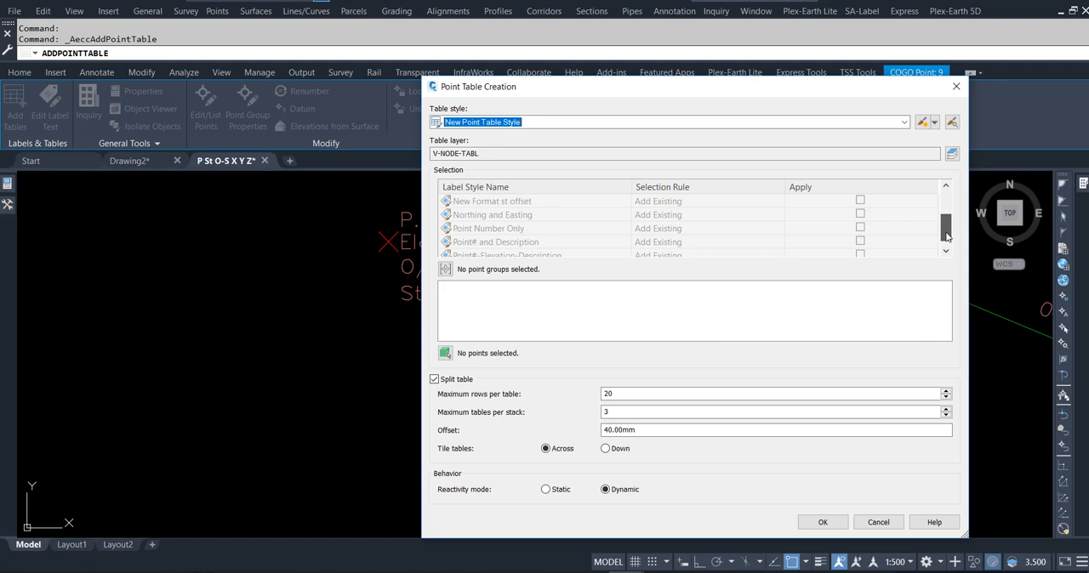
left_click(860, 200)
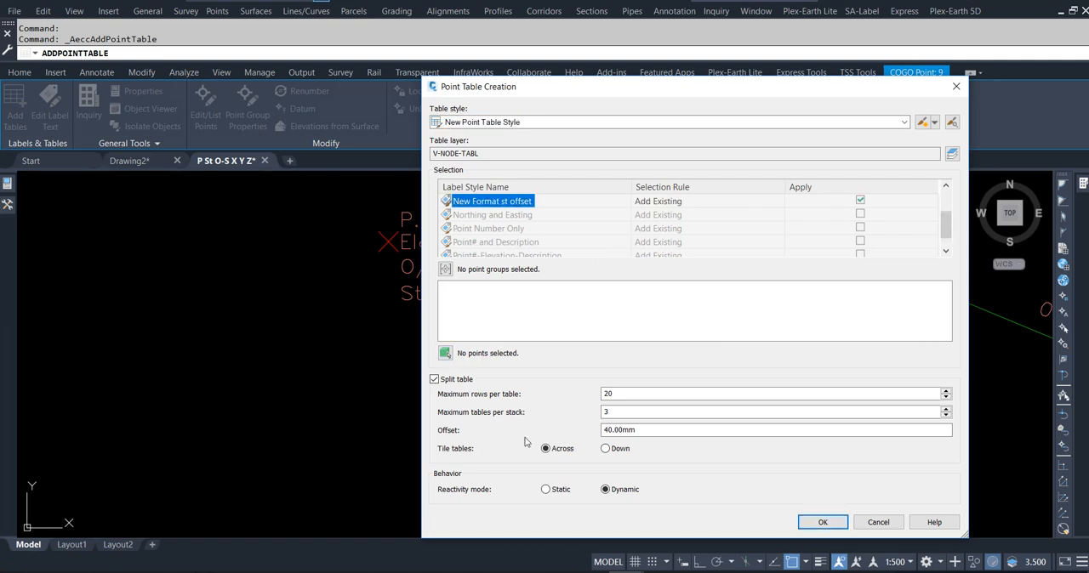
left_click(605, 449)
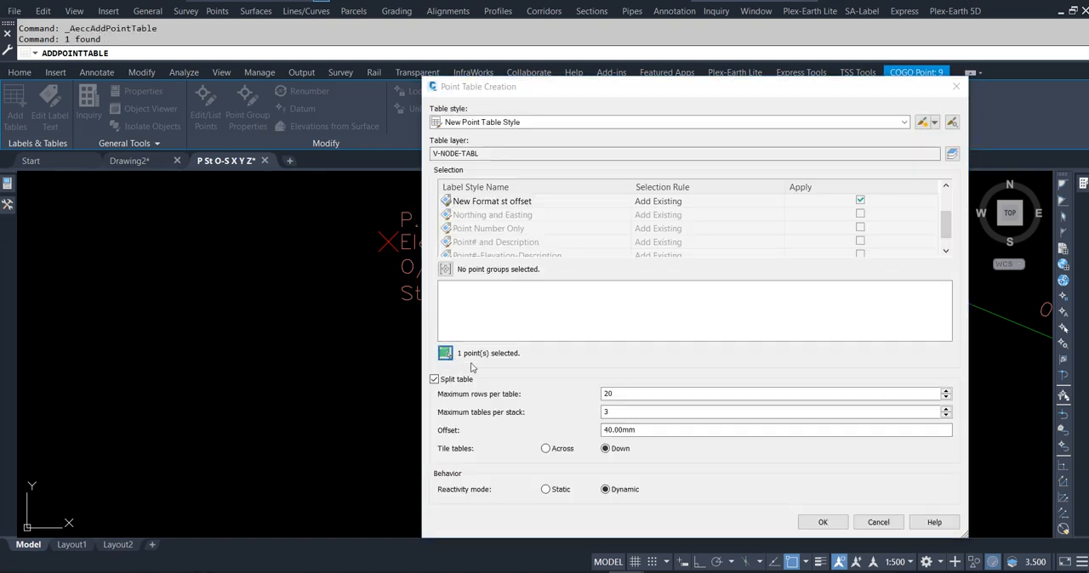
- Select all the points along the alignment for the table and place the table east of the alignment
left_click(445, 353)
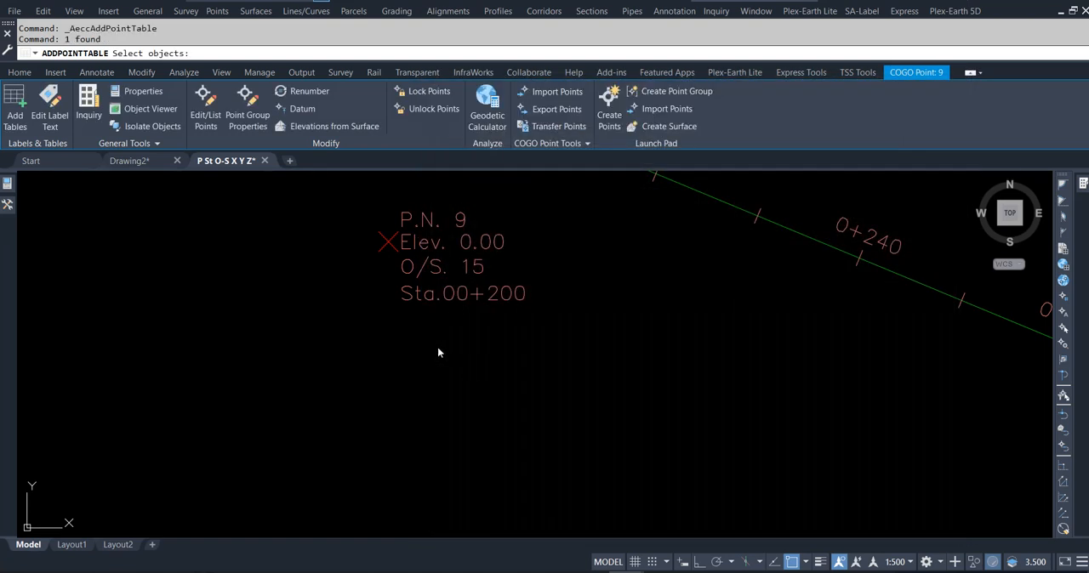
scroll(501, 302, "down", 8)
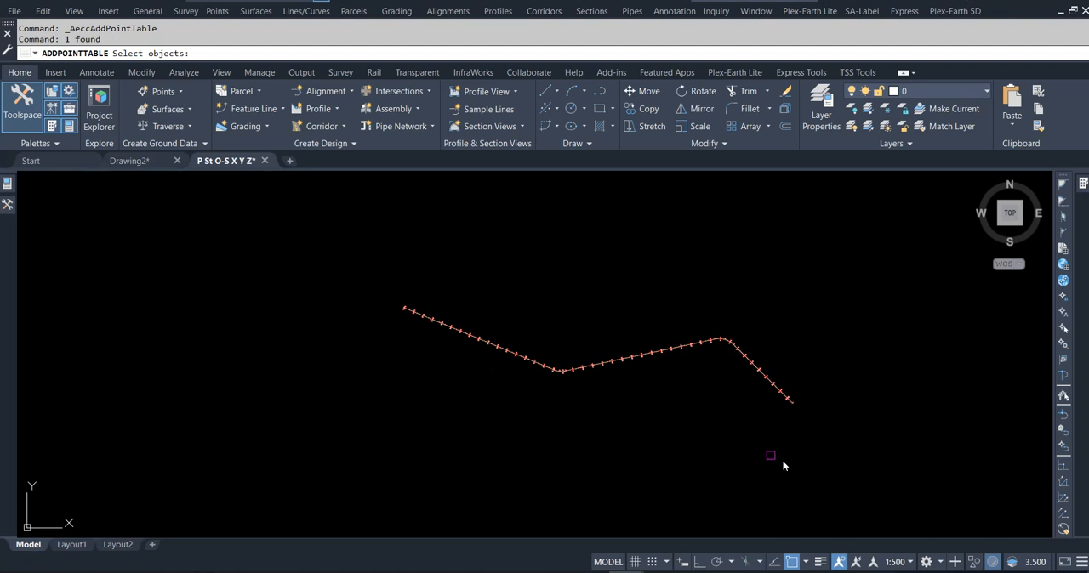
left_click(826, 458)
left_click(378, 285)
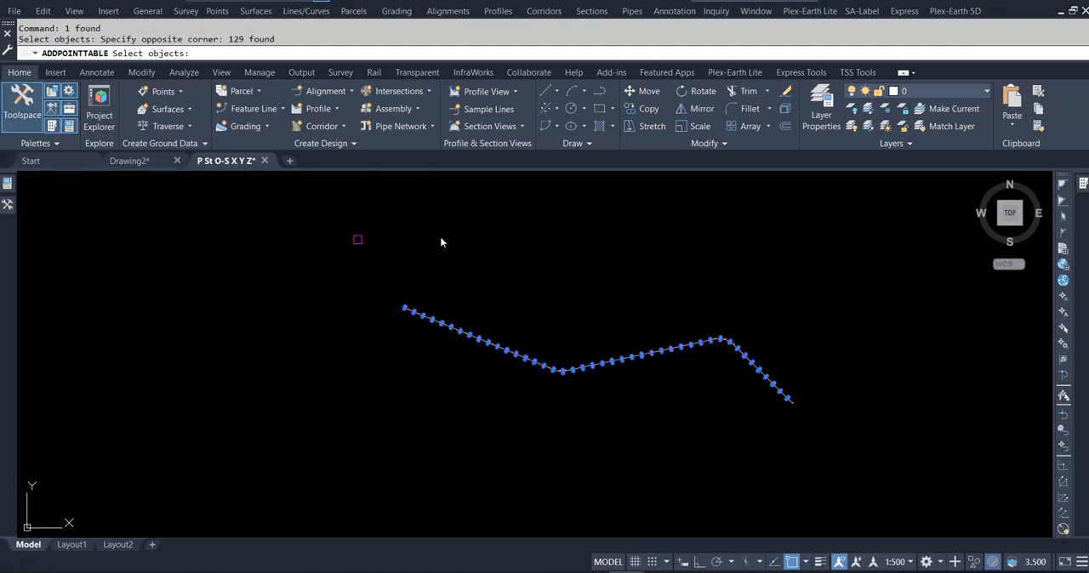
key("Return")
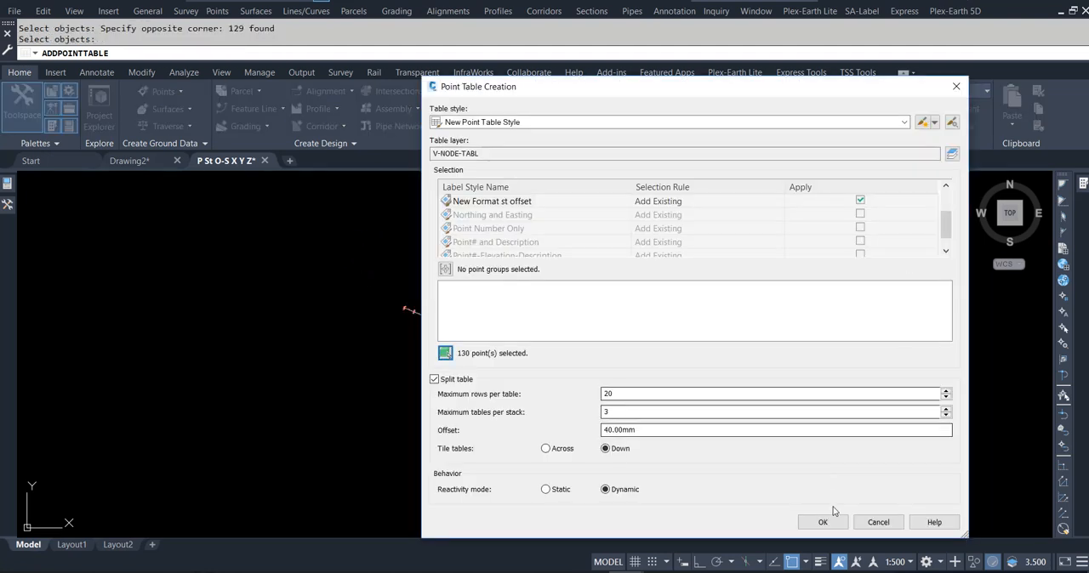
left_click(840, 521)
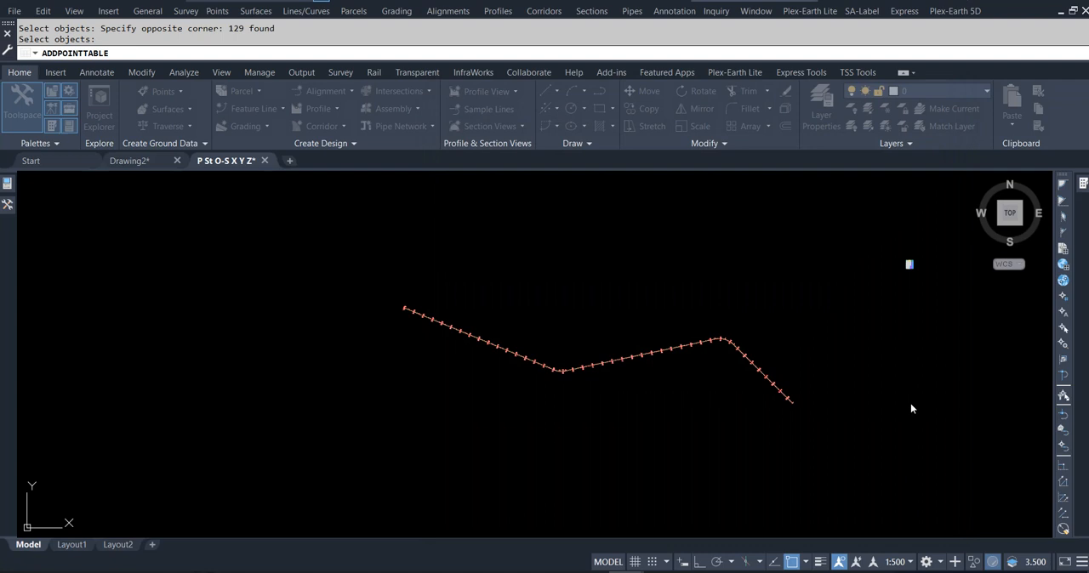
left_click(946, 330)
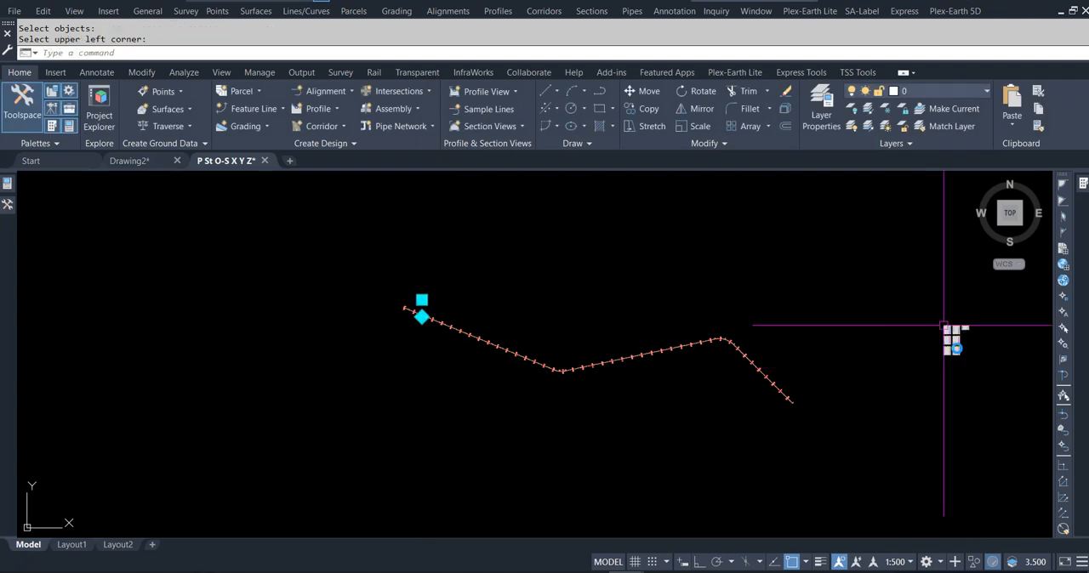
- Examine the placed point tables, checking the row order and the columns across the split tables
scroll(965, 336, "up", 2)
scroll(965, 335, "up", 8)
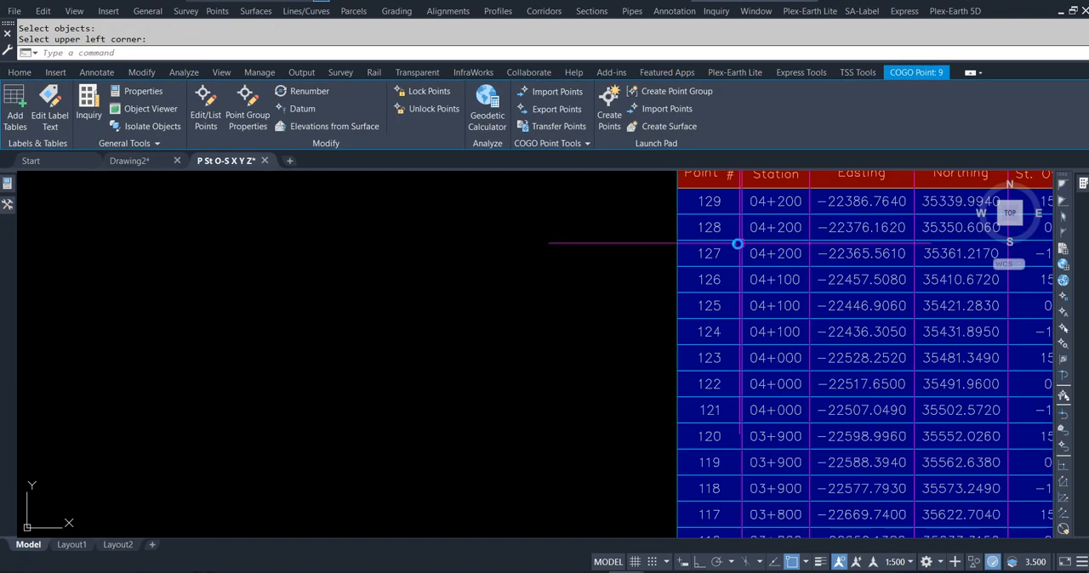
scroll(430, 279, "down", 7)
scroll(558, 275, "up", 8)
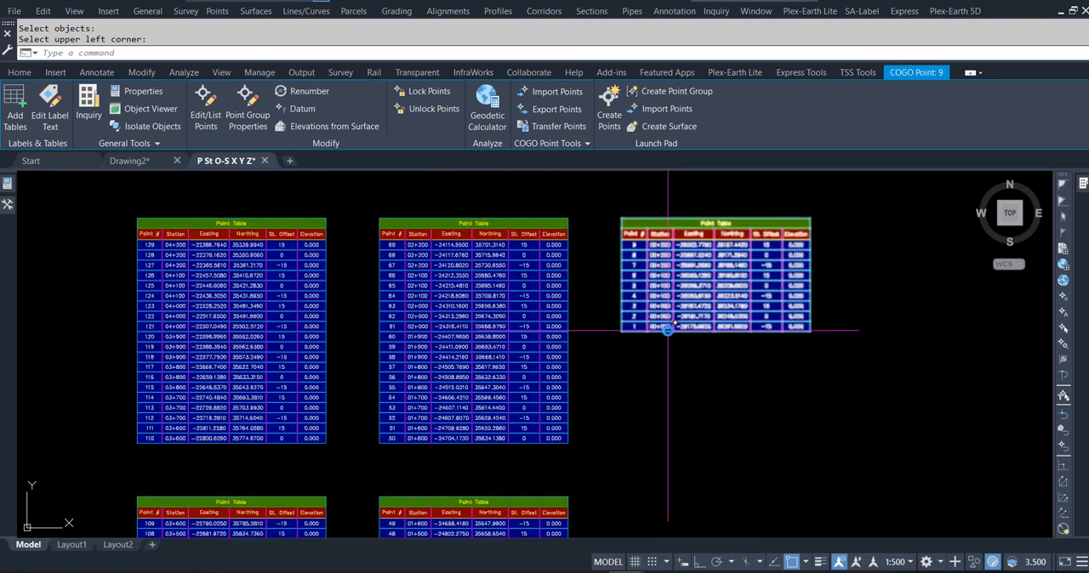
scroll(652, 380, "down", 4)
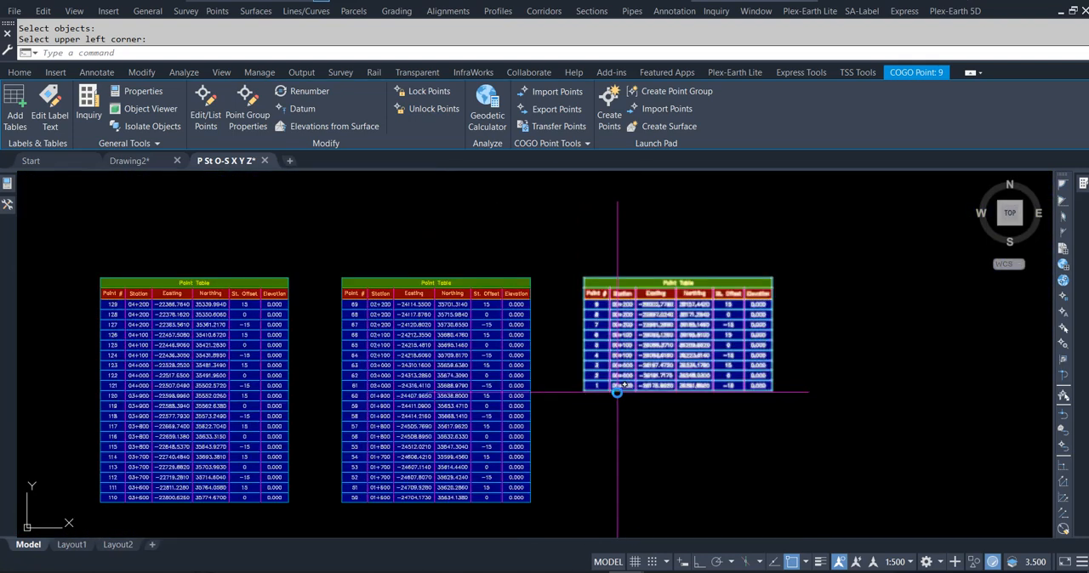
scroll(586, 285, "down", 4)
scroll(584, 388, "down", 2)
scroll(566, 437, "up", 6)
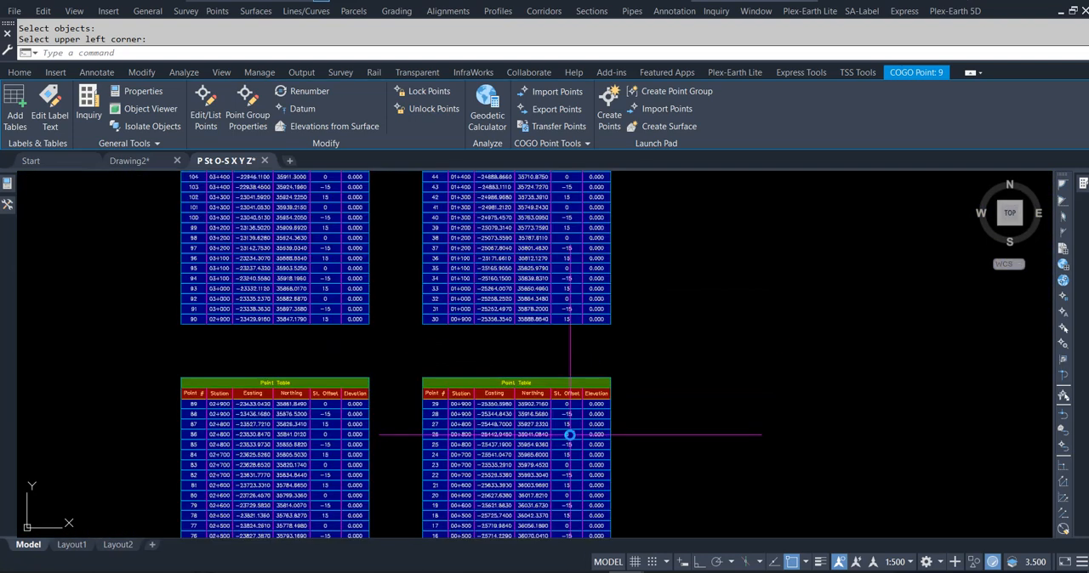
scroll(521, 269, "down", 6)
scroll(521, 251, "up", 4)
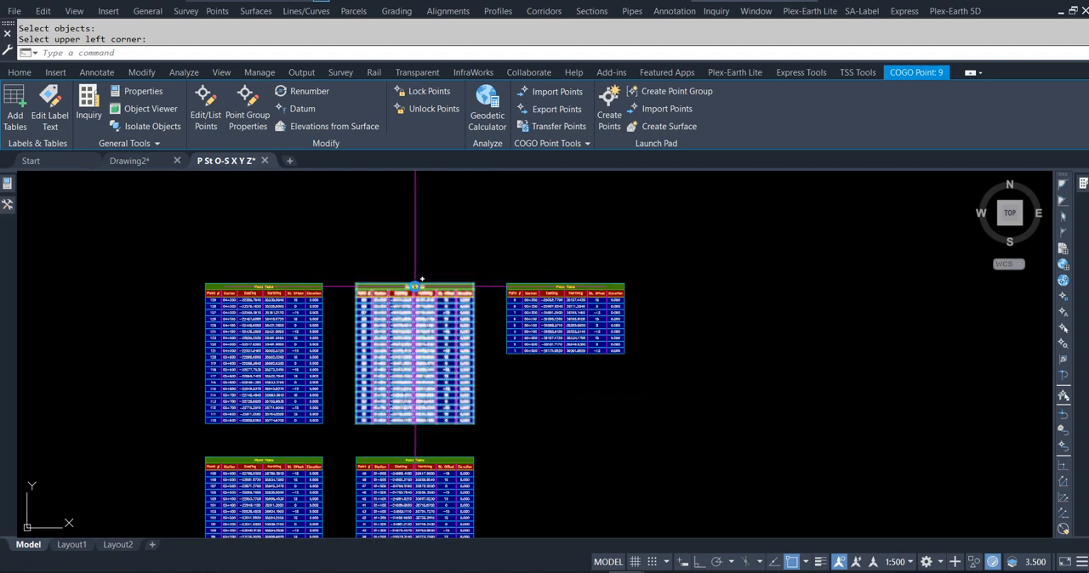
left_click(415, 286)
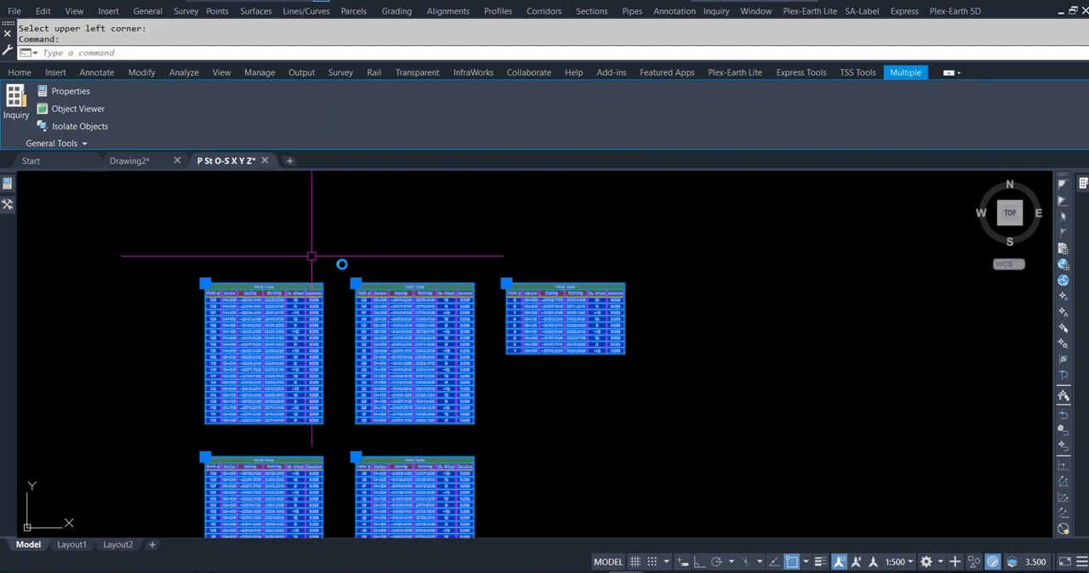
key("Escape")
key("Escape")
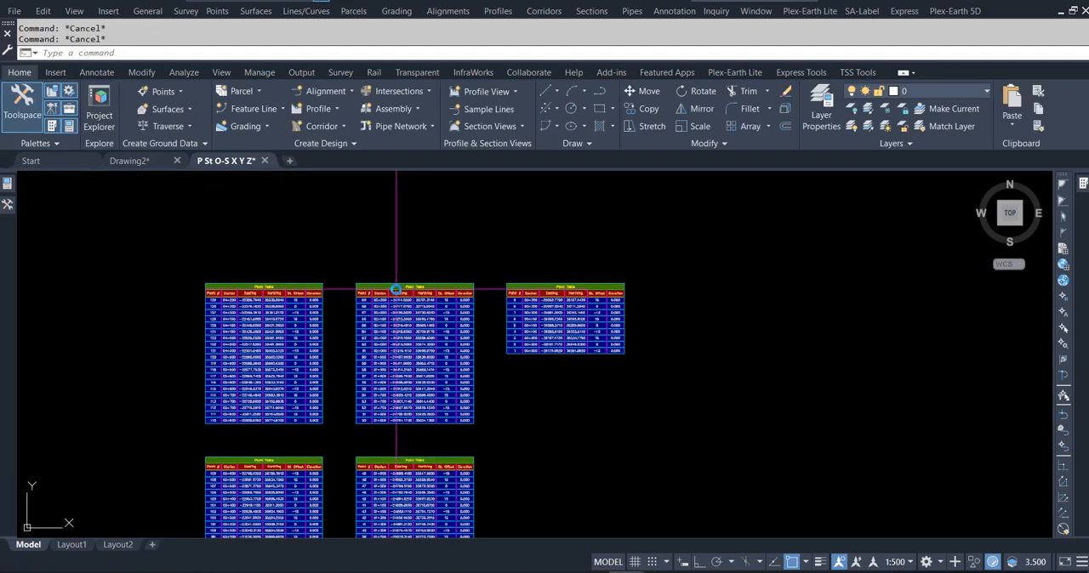
- Edit the point tables' style to sort the data by column 1 in ascending order
left_click(396, 285)
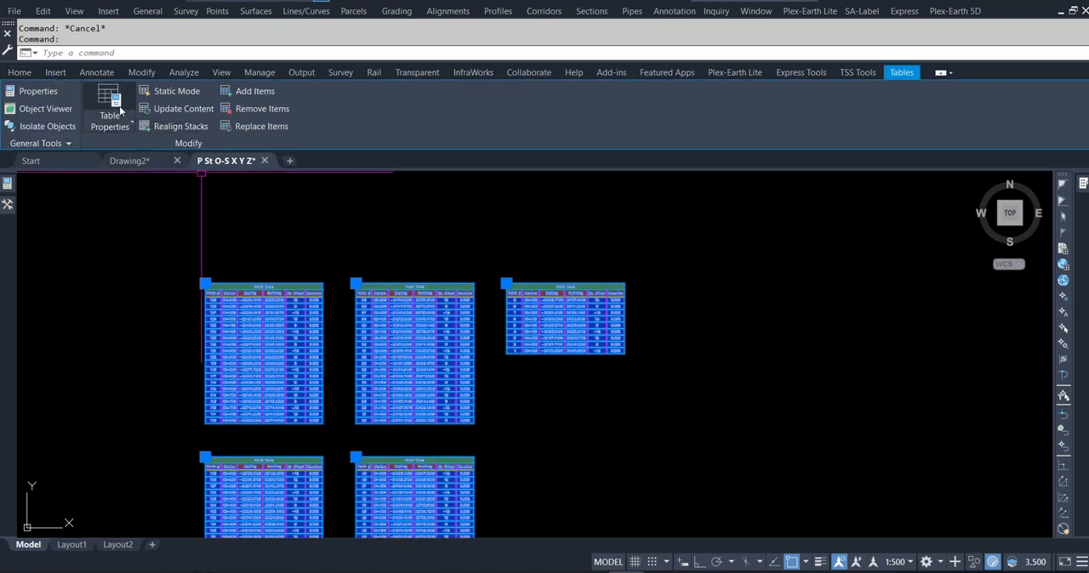
left_click(120, 121)
left_click(127, 181)
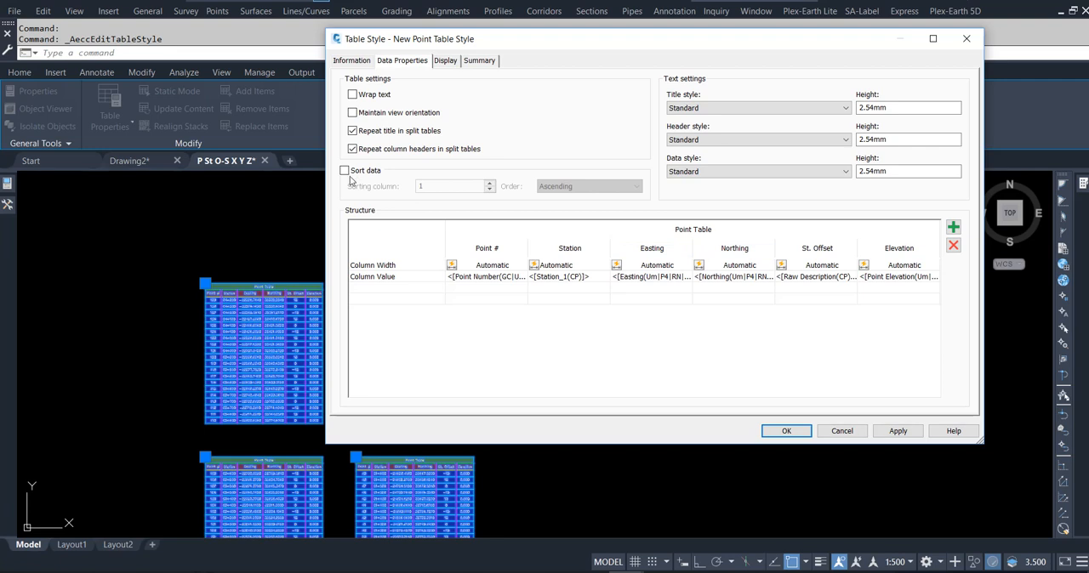
left_click(345, 171)
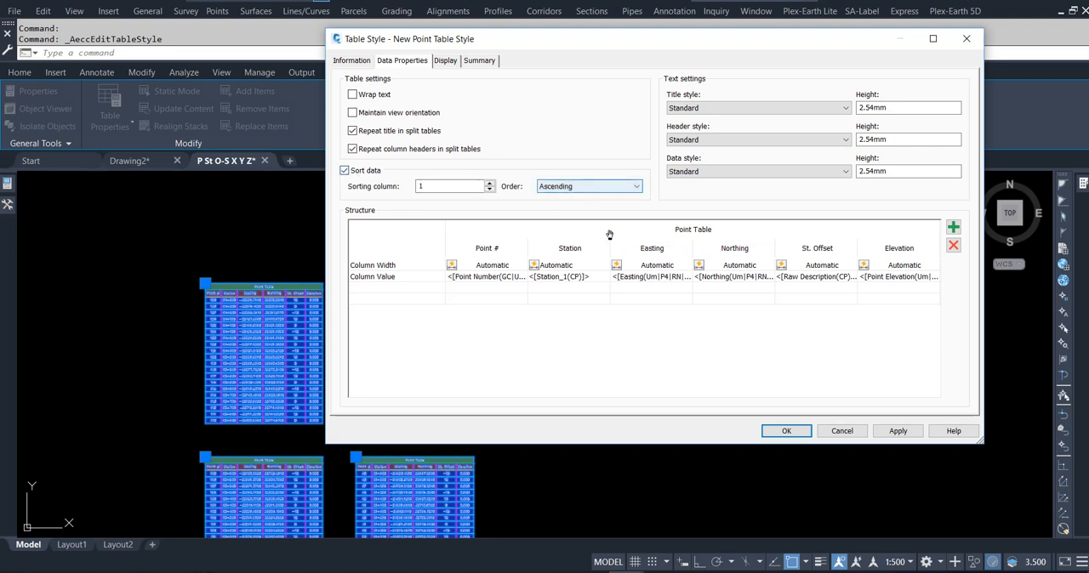
left_click(897, 431)
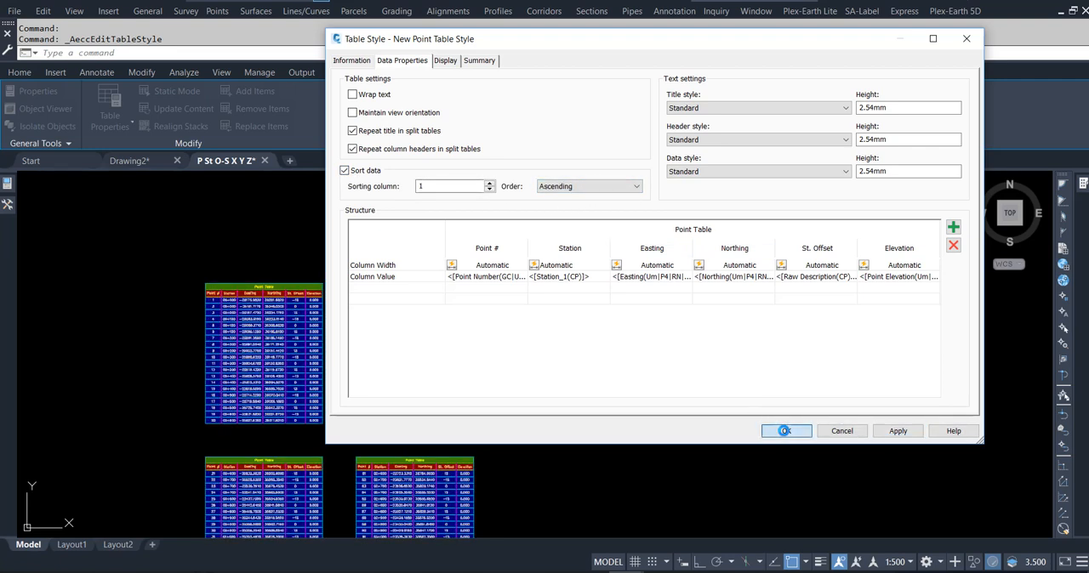
left_click(784, 431)
scroll(219, 312, "up", 2)
scroll(219, 312, "up", 2)
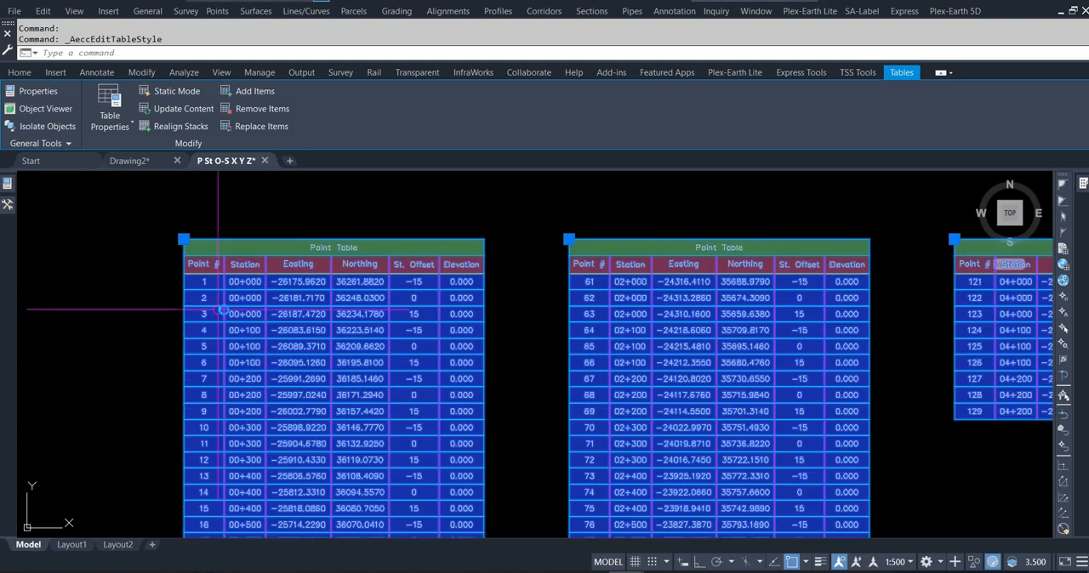
key("Escape")
key("Escape")
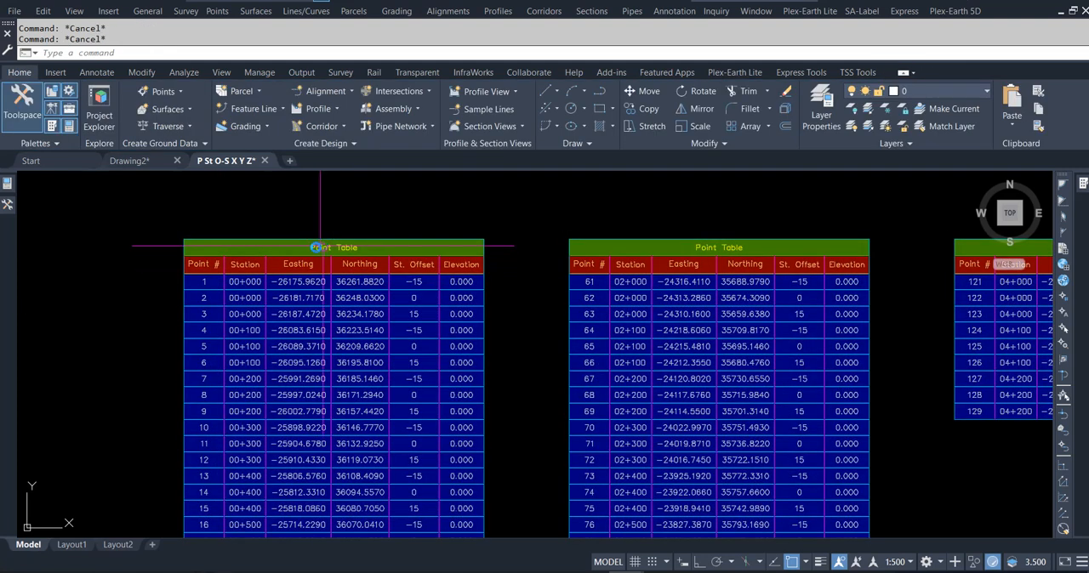
- Examine the sorted point tables and compare them with the point labels along the alignment near station 3+800
scroll(316, 248, "up", 3)
scroll(400, 298, "down", 2)
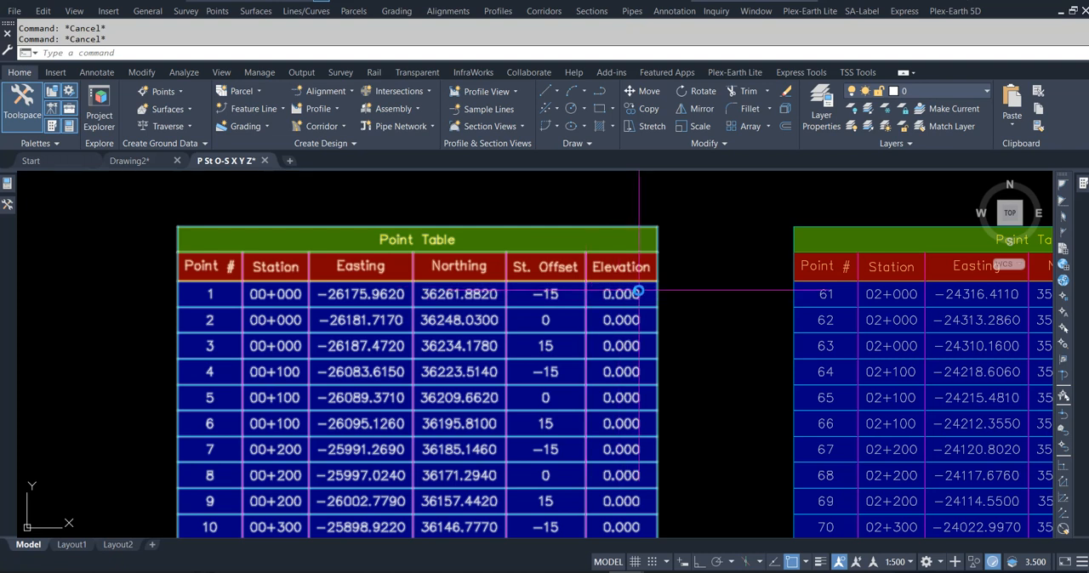
scroll(535, 226, "down", 3)
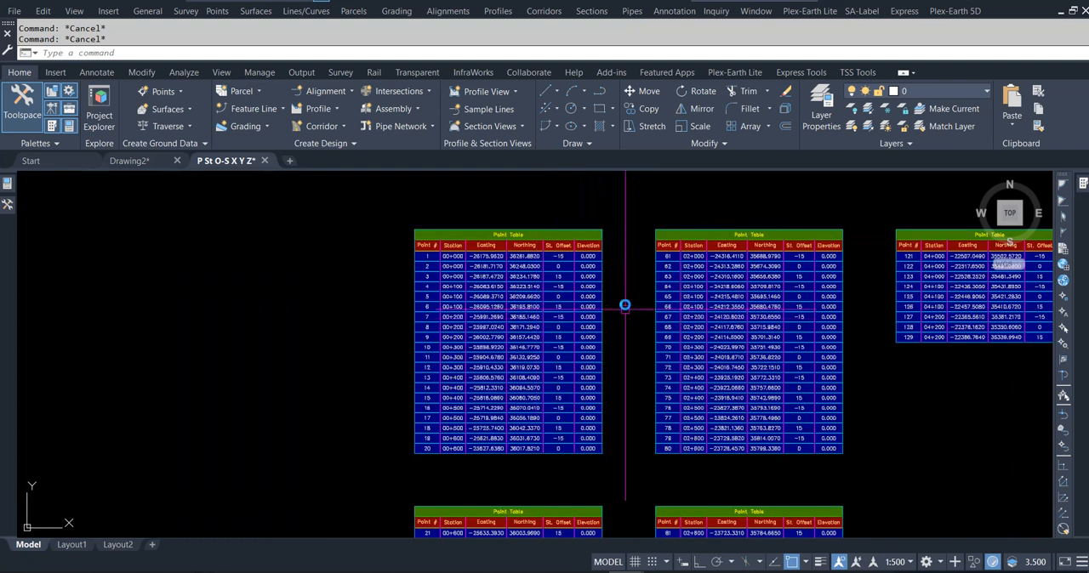
scroll(634, 255, "down", 3)
scroll(633, 255, "down", 2)
scroll(209, 364, "up", 5)
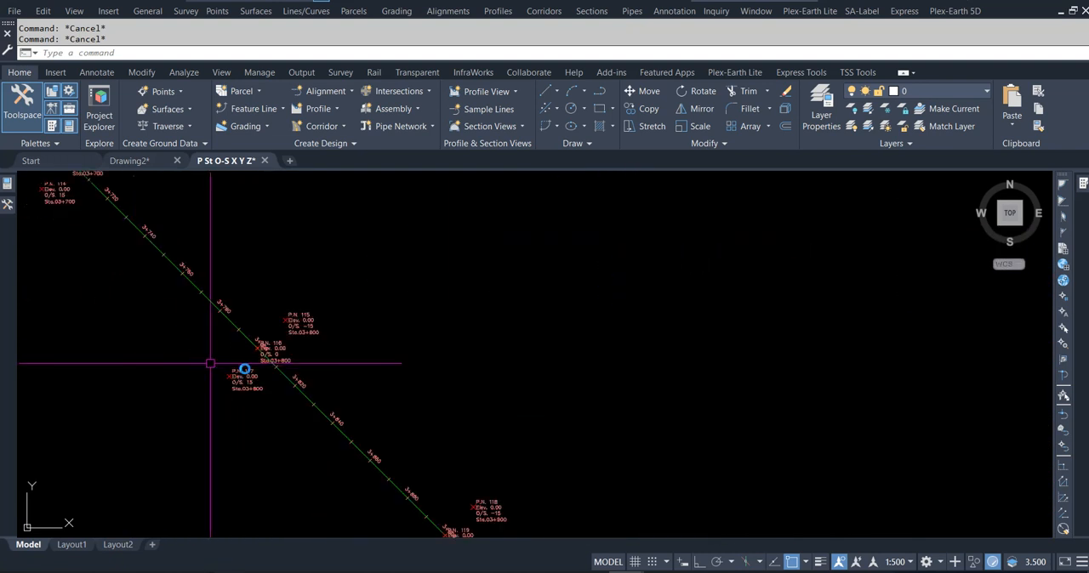
scroll(293, 393, "up", 3)
scroll(717, 415, "down", 4)
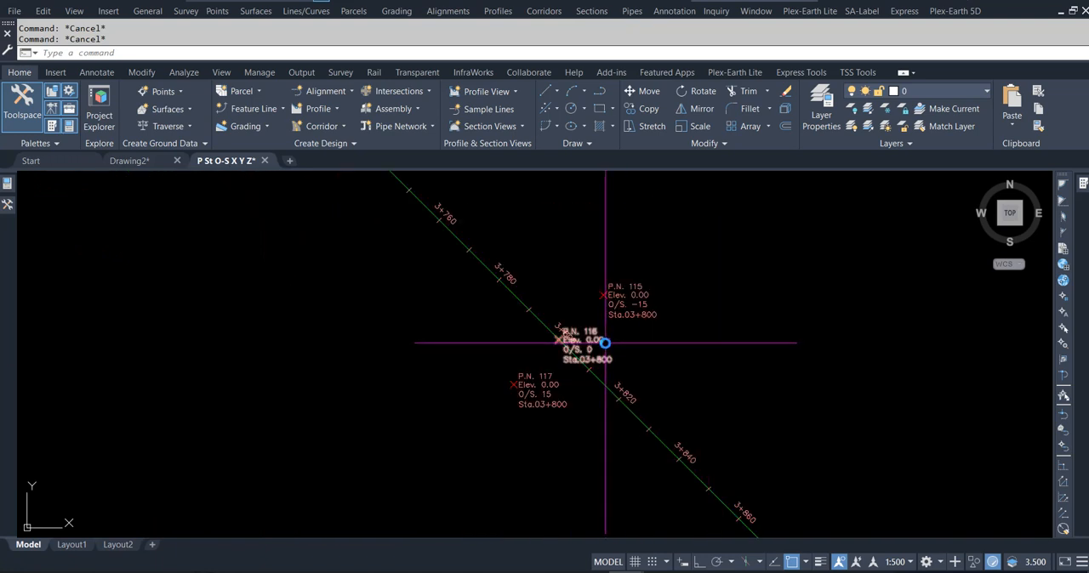
scroll(604, 336, "up", 2)
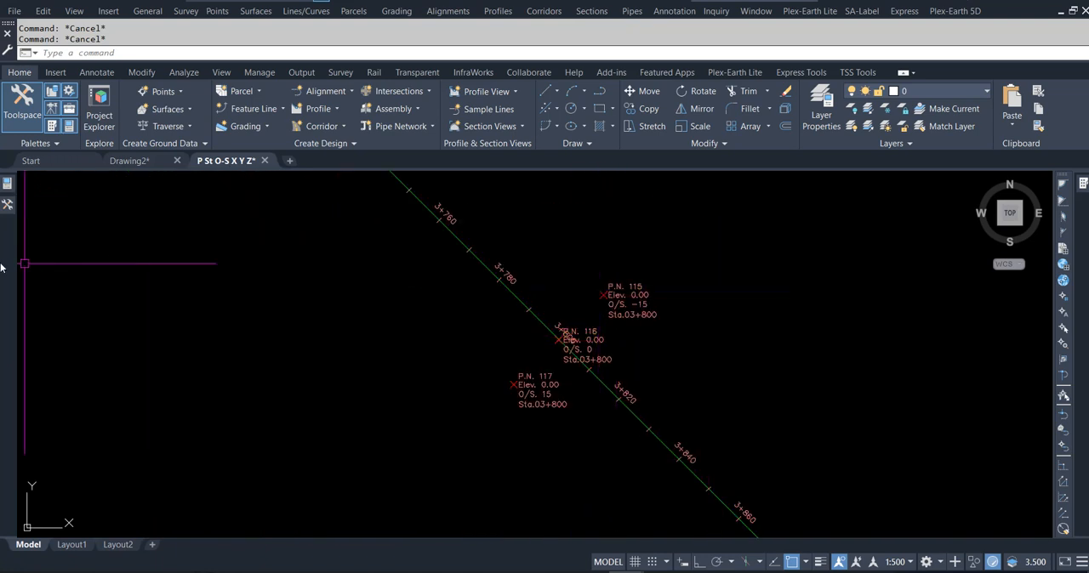
- Export the points of point group 012 to export.csv in the St offset Pr folder using the P-XY-Z-os_st format
left_click(8, 207)
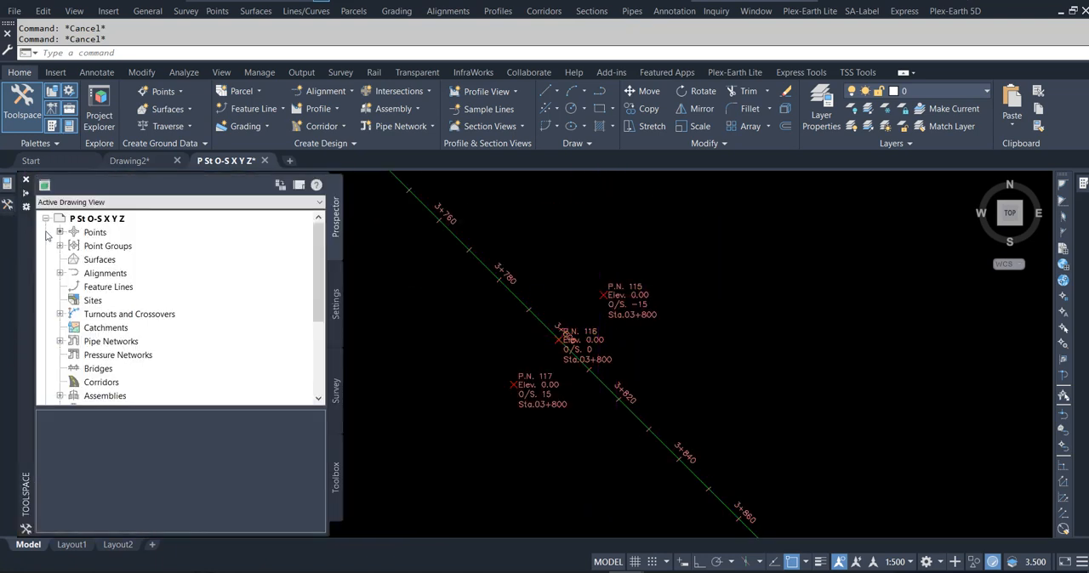
left_click(103, 247)
left_click(59, 246)
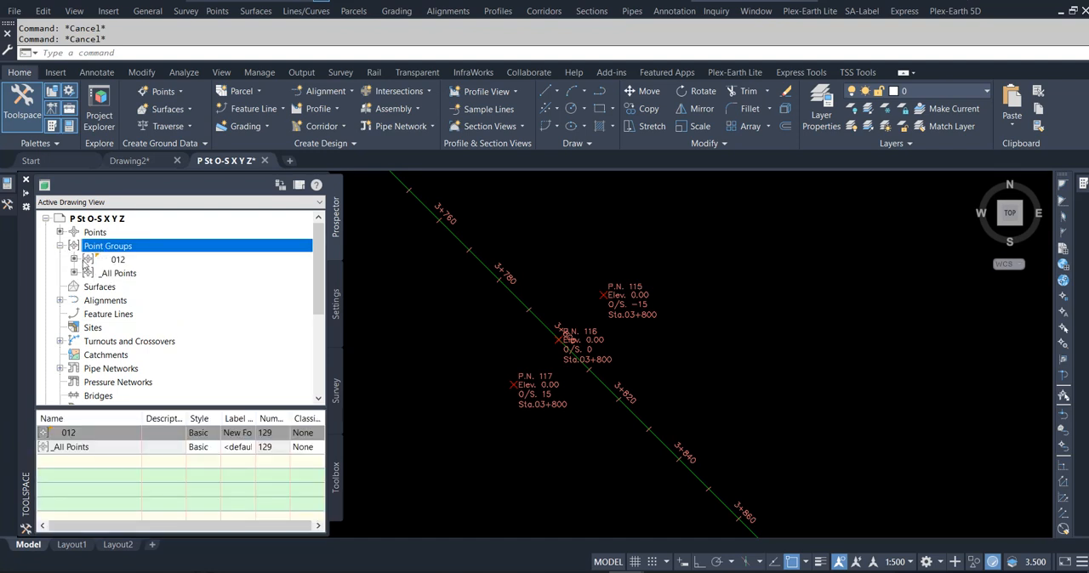
right_click(131, 263)
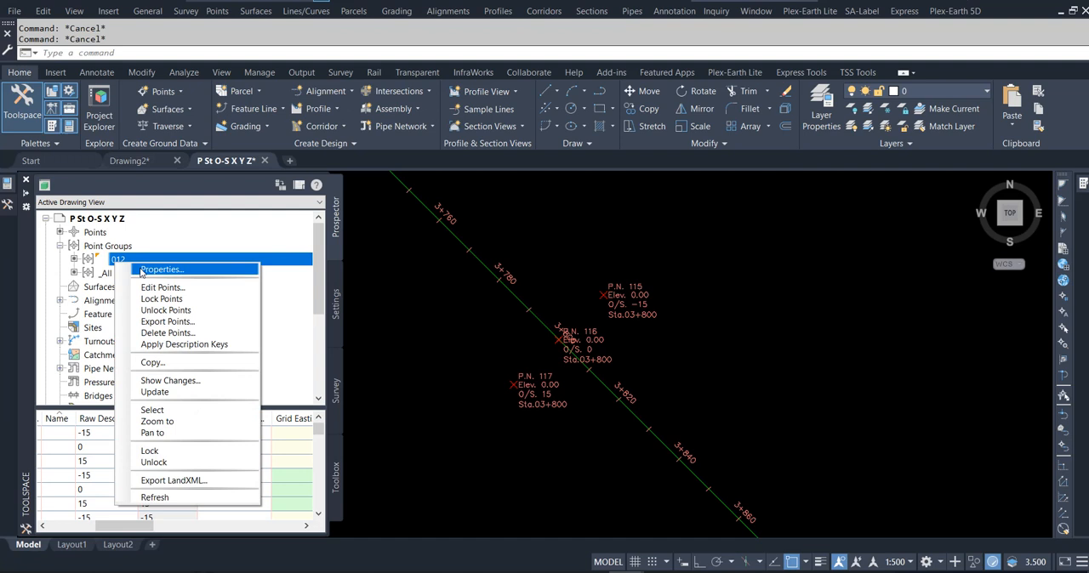
left_click(167, 323)
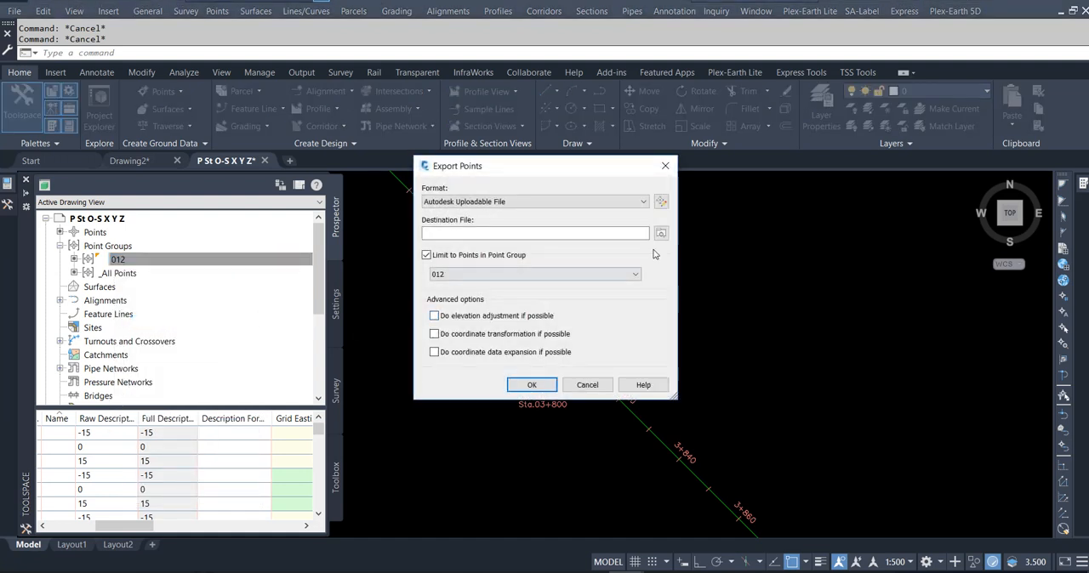
left_click(662, 234)
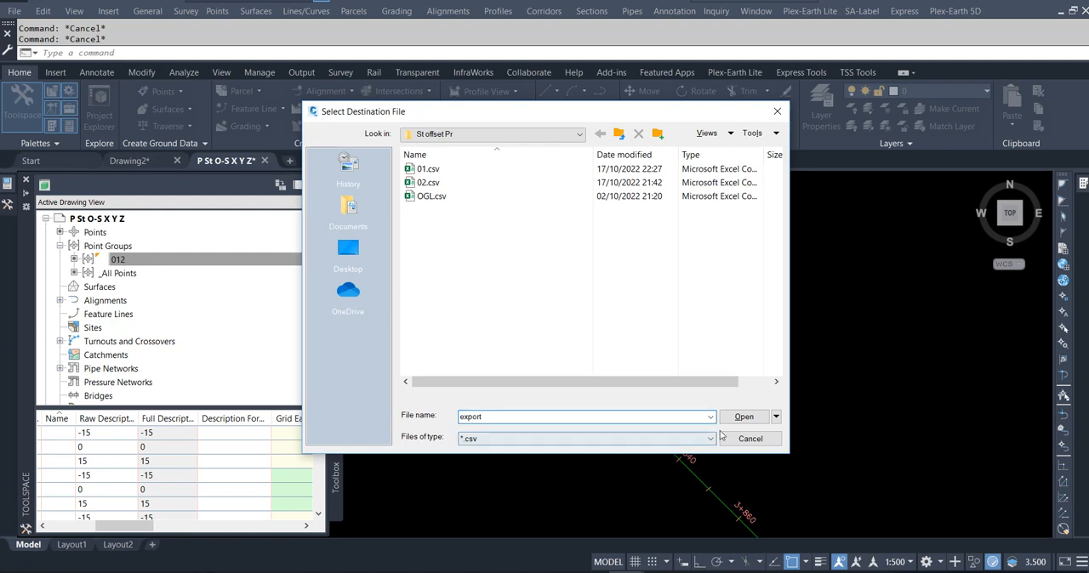
left_click(743, 416)
left_click(509, 202)
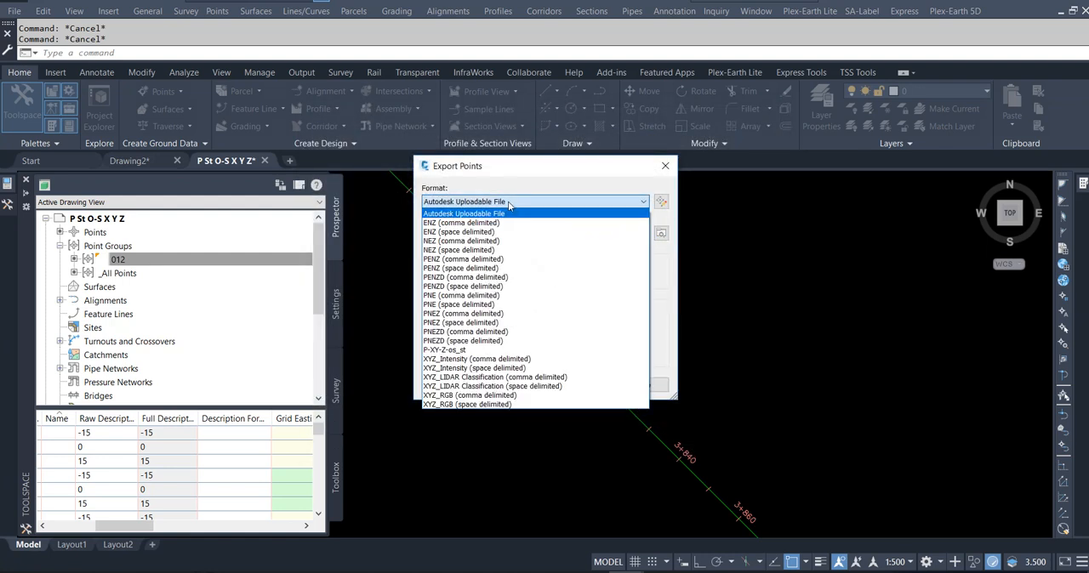
left_click(470, 354)
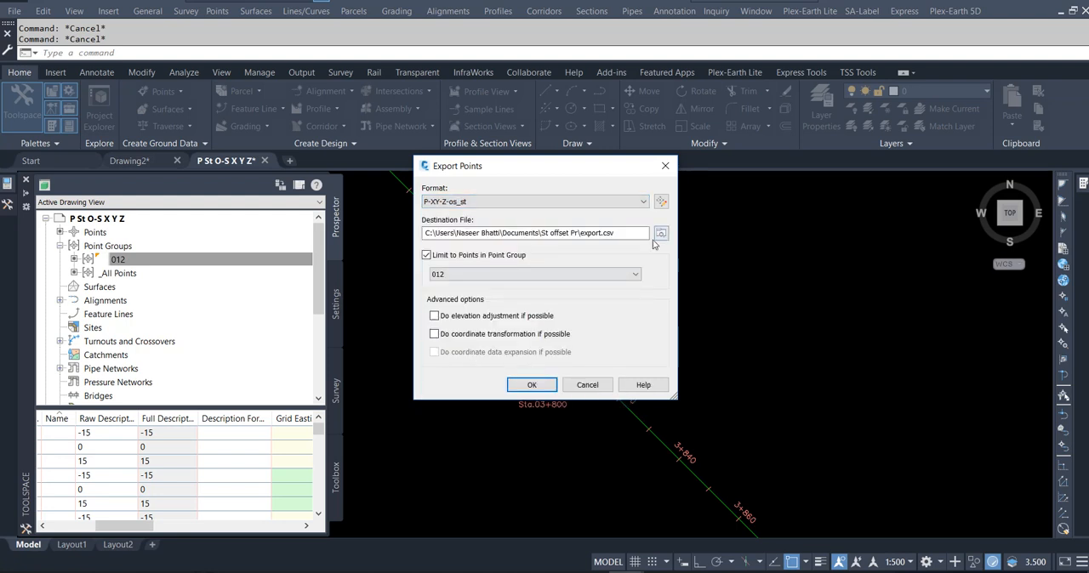
left_click(531, 386)
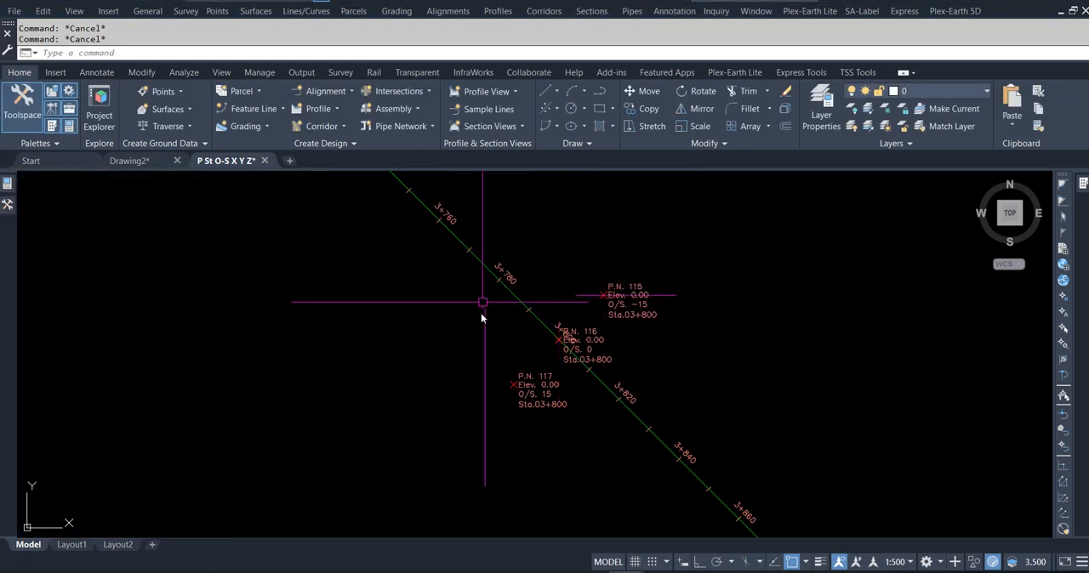
- Open export.csv from the St offset Pr folder in Excel to check the exported points
mouse_move(449, 569)
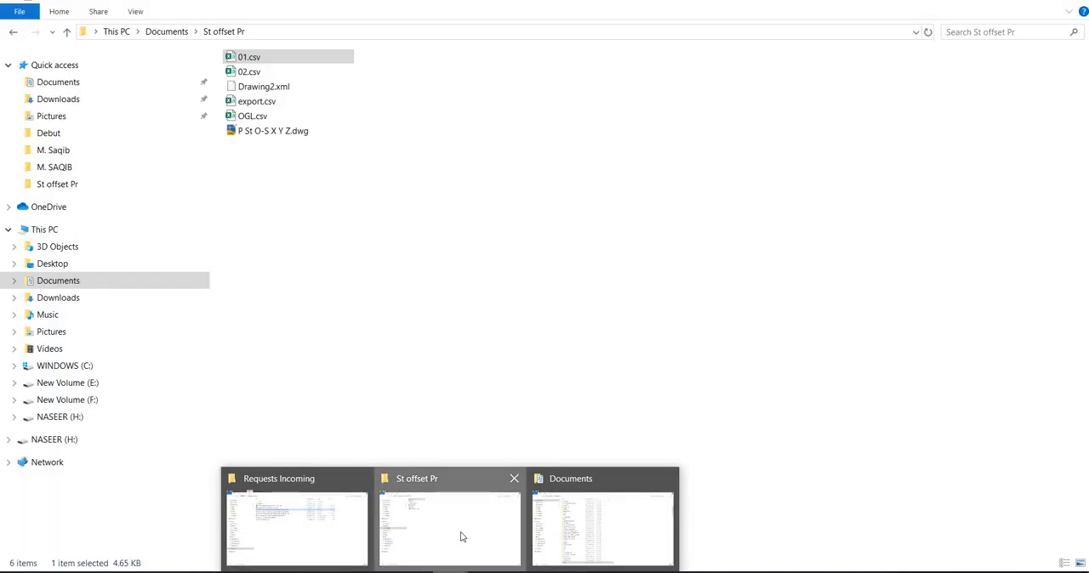
left_click(462, 534)
left_click(257, 106)
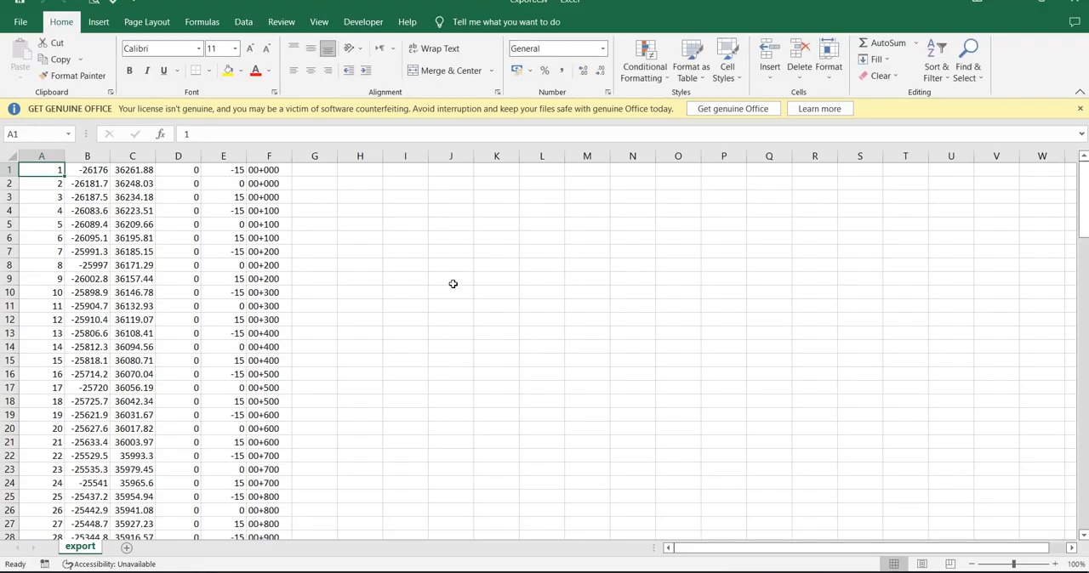
left_click(451, 283)
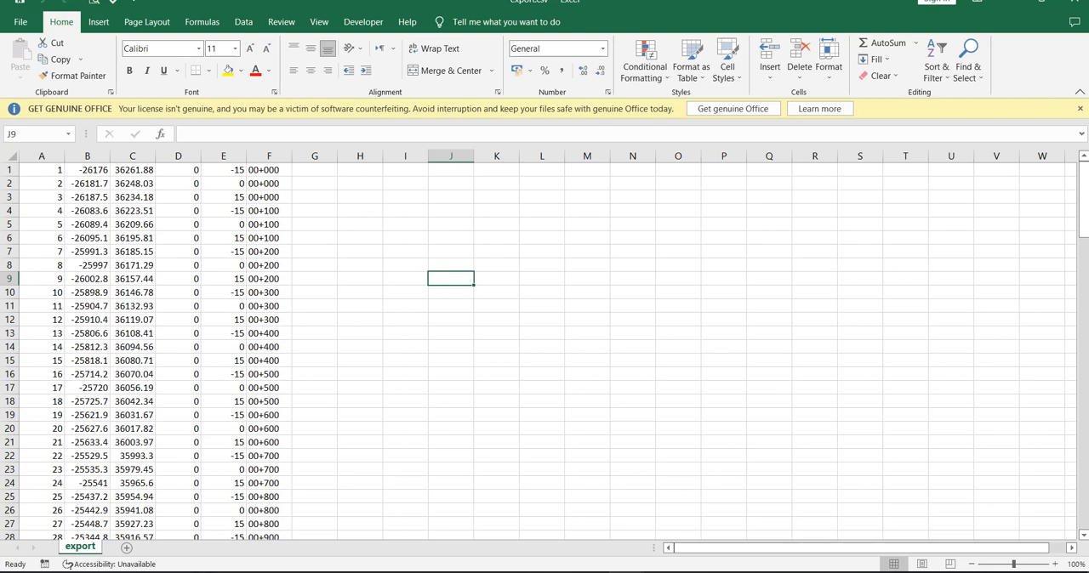
- Switch back to the P St O-S X Y Z drawing in Civil 3D
mouse_move(521, 572)
left_click(527, 529)
mouse_move(625, 572)
left_click(646, 534)
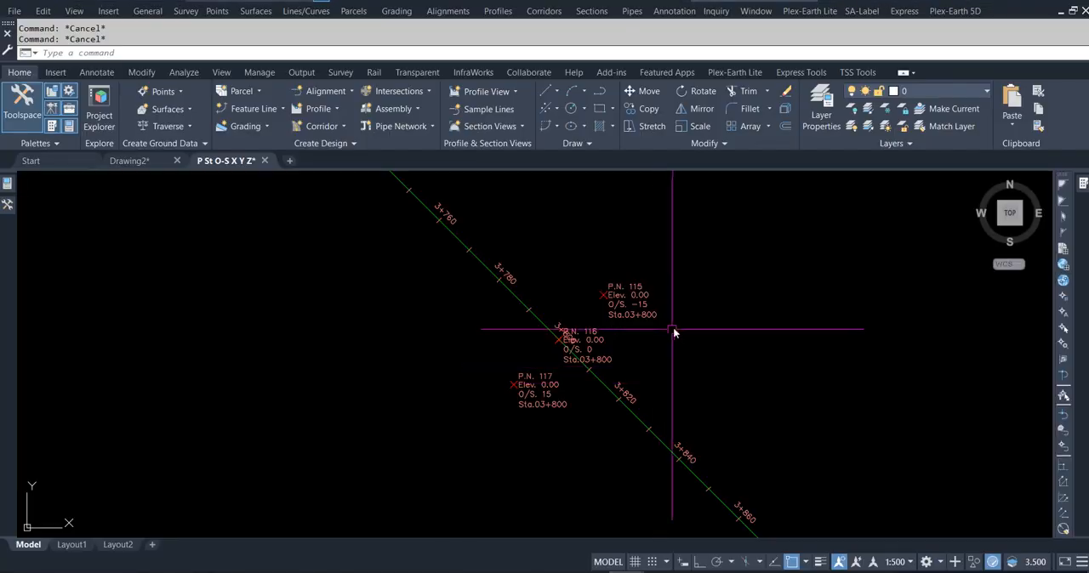